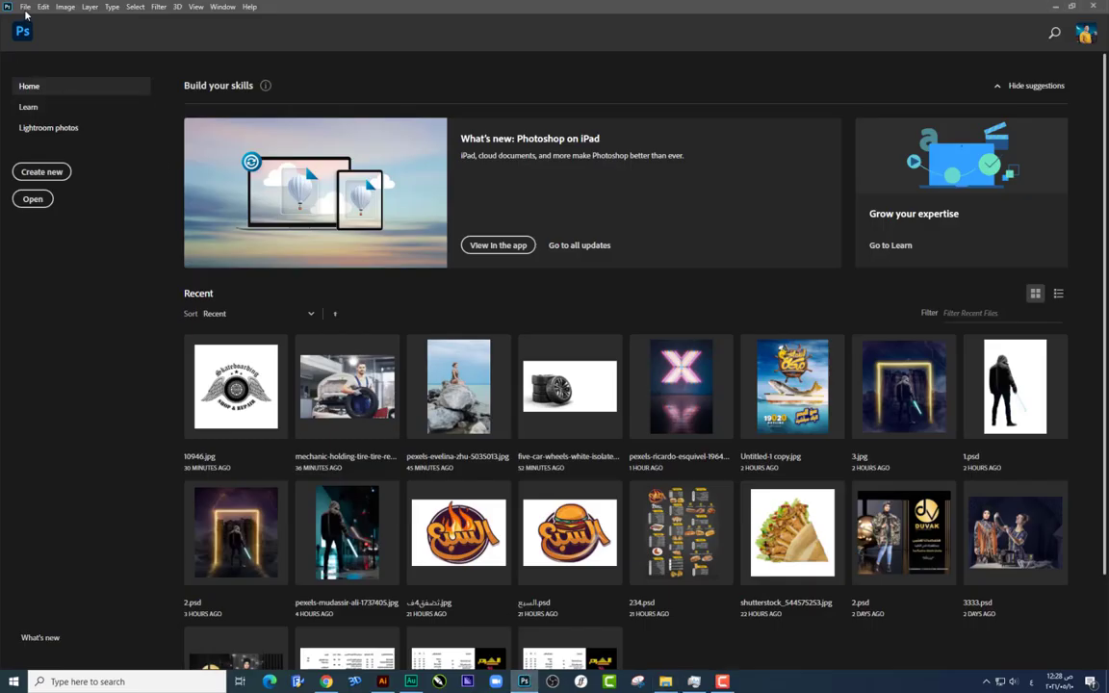
Create a blank 2000 × 2000 pixel document, with units set to Pixels.
{"action": "left_click", "coordinate": [25, 7]}
{"action": "left_click", "coordinate": [43, 24]}
{"action": "left_click", "coordinate": [581, 209]}
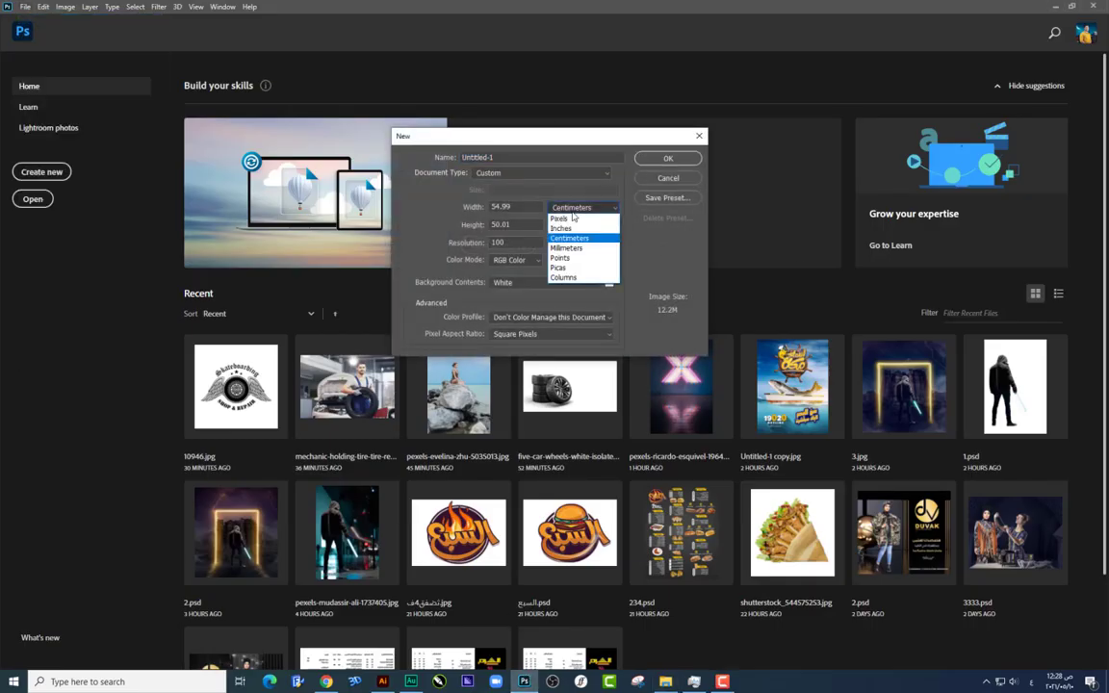
{"action": "left_click", "coordinate": [577, 215]}
{"action": "type", "text": "2000"}
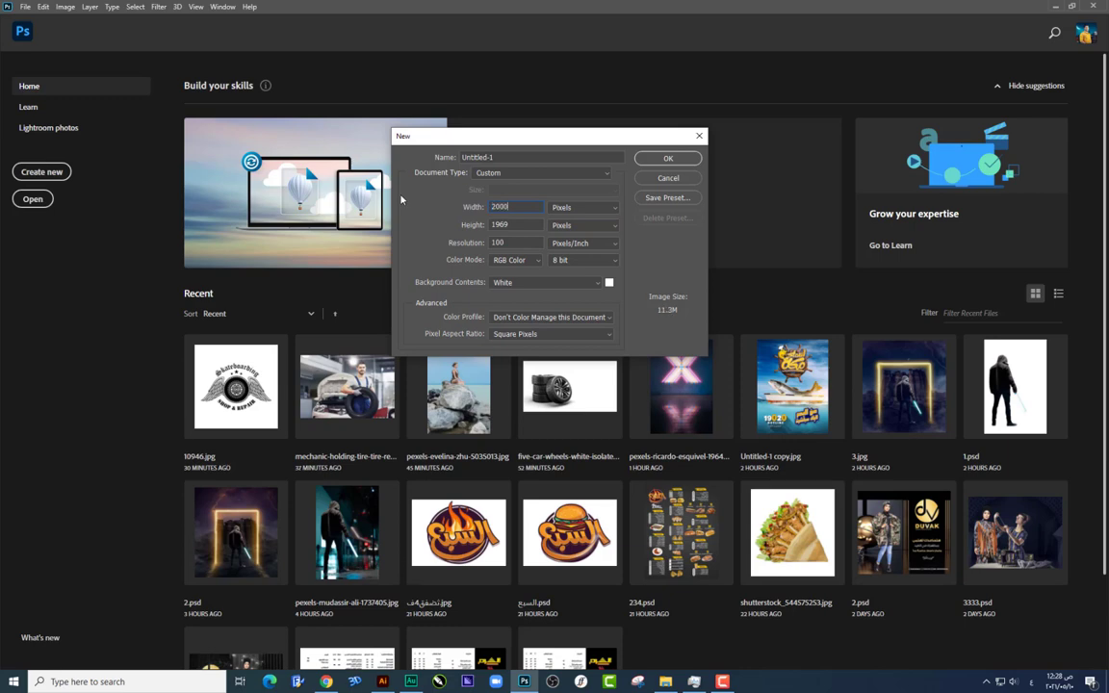
{"action": "key", "text": "Tab"}
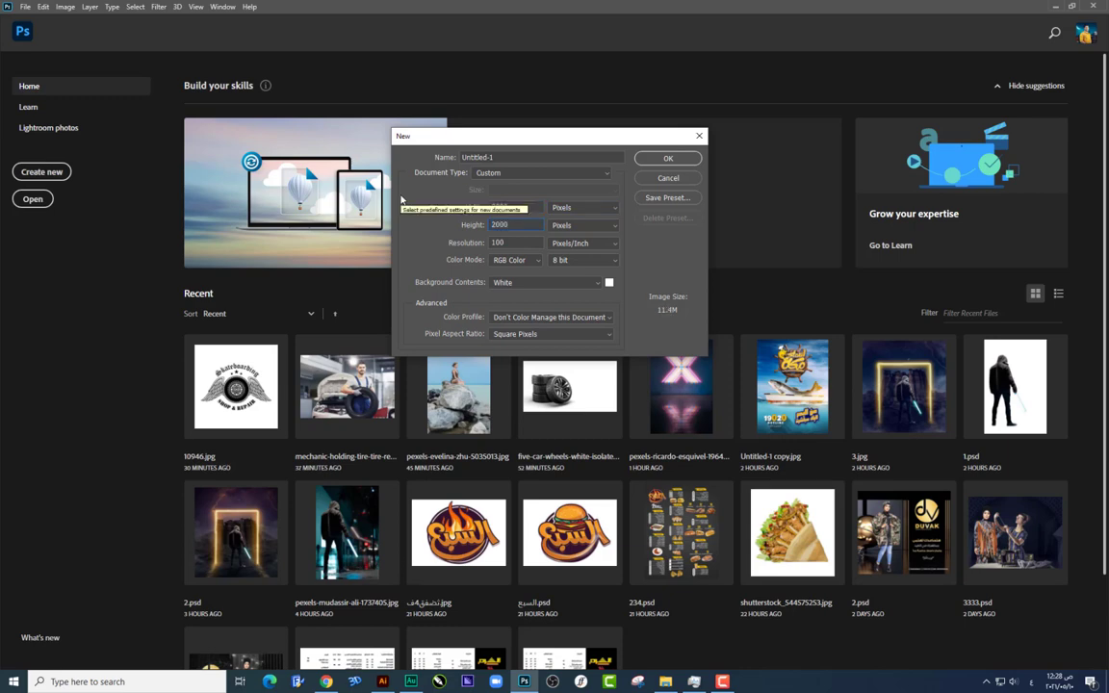
{"action": "key", "text": "Return"}
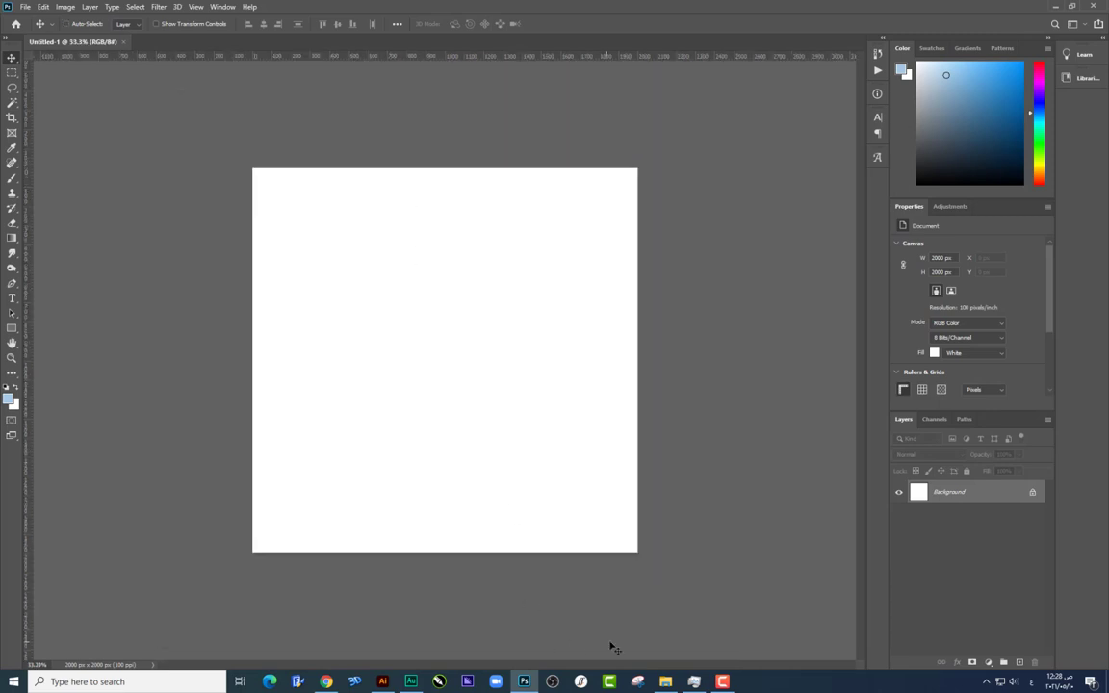
Open 1.psd and drag its rock layer onto the new square canvas.
{"action": "left_click", "coordinate": [664, 681]}
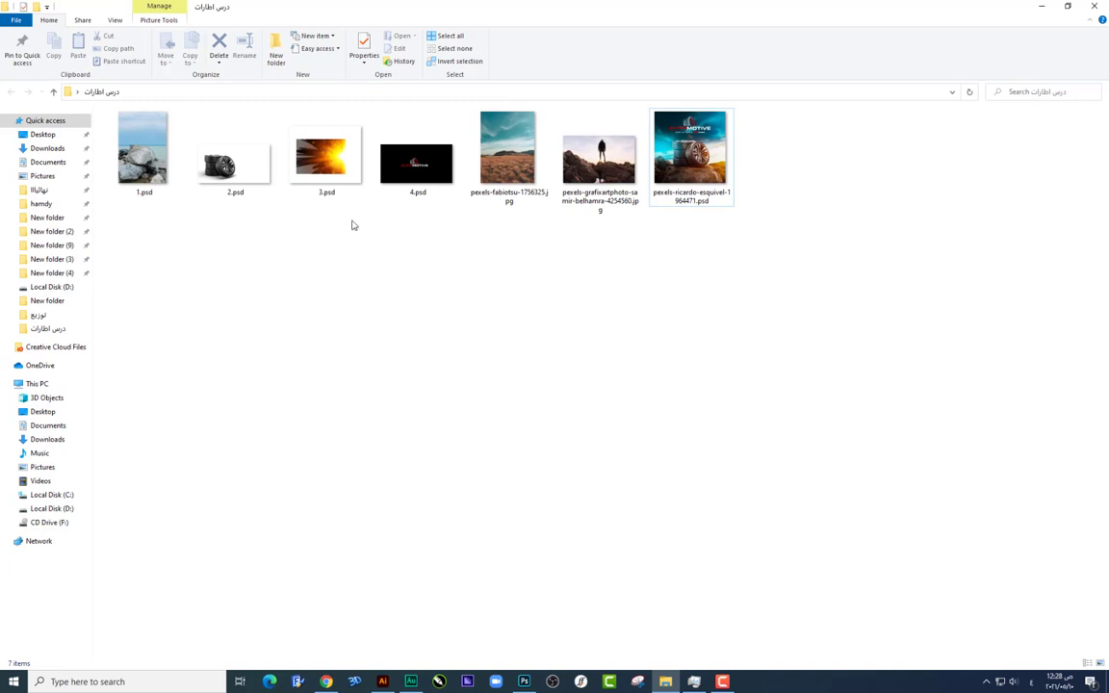
{"action": "double_click", "coordinate": [154, 160]}
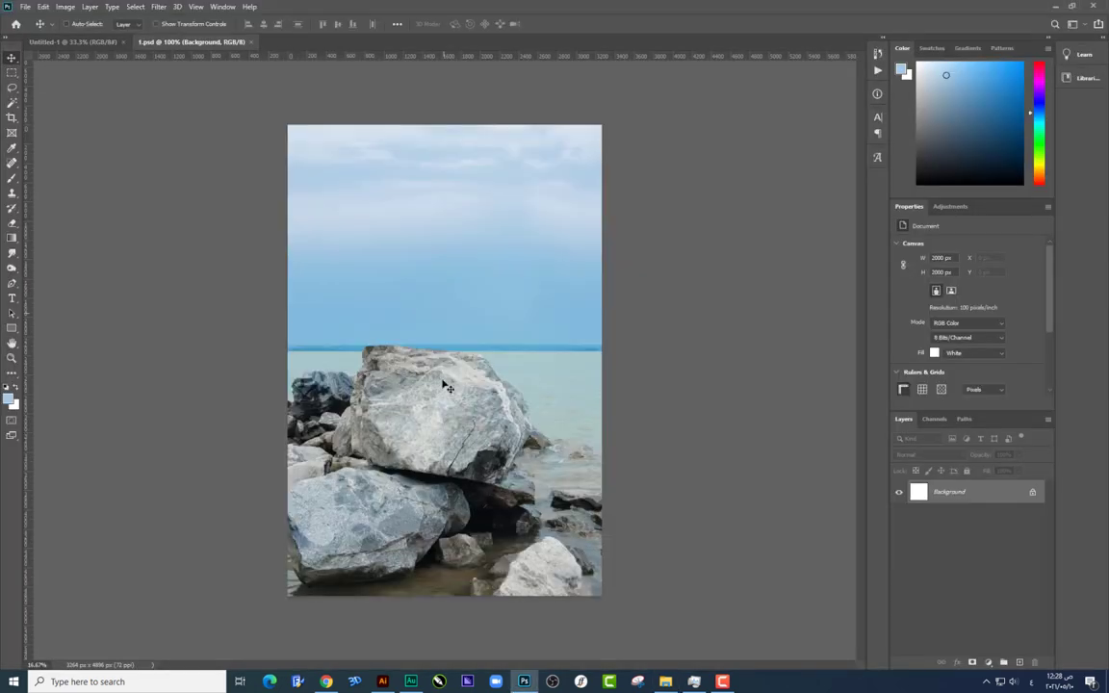
{"action": "mouse_move", "coordinate": [445, 386]}
{"action": "left_mouse_down"}
{"action": "mouse_move", "coordinate": [479, 411]}
{"action": "mouse_move", "coordinate": [482, 444]}
{"action": "left_mouse_up"}
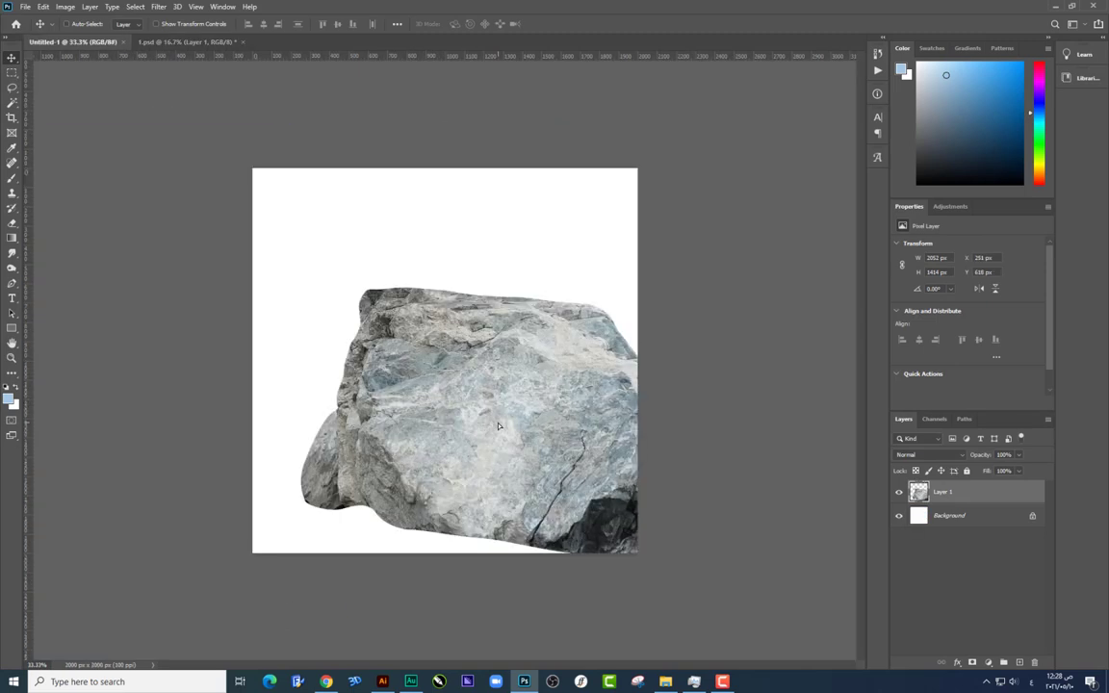
{"action": "left_click_drag", "start_coordinate": [110, 42], "coordinate": [481, 438]}
Convert the rock to a smart object, scale it to about 62%, and move it down.
{"action": "right_click", "coordinate": [974, 504]}
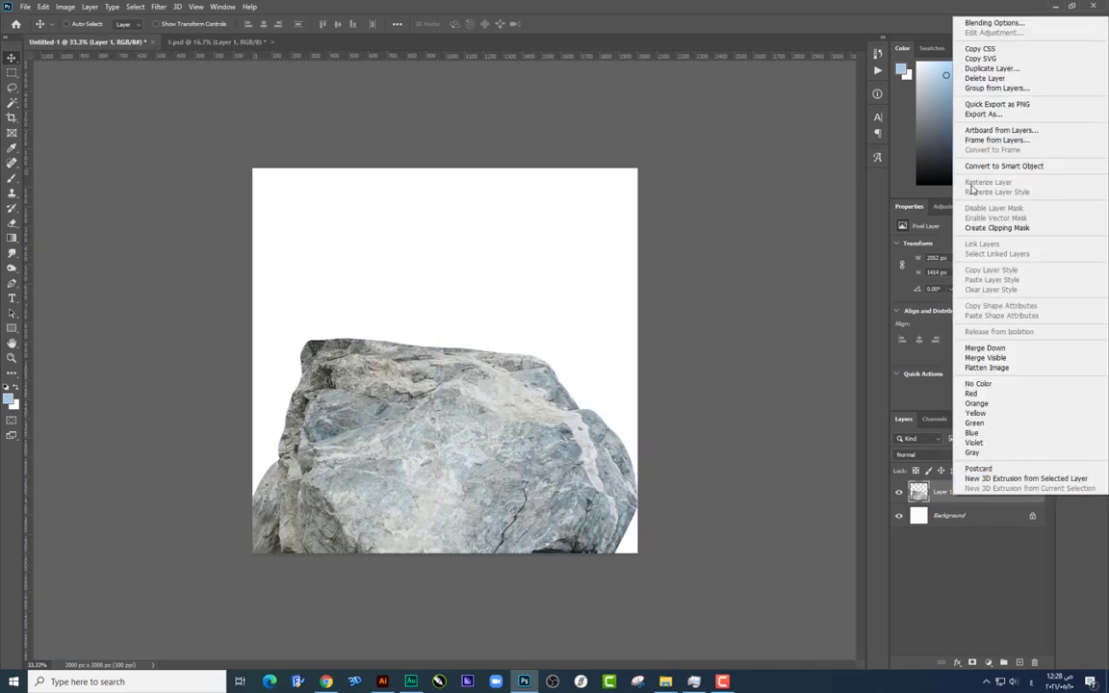
{"action": "left_click", "coordinate": [924, 154]}
{"action": "key", "text": "ctrl+t"}
{"action": "left_click_drag", "start_coordinate": [636, 339], "coordinate": [545, 389]}
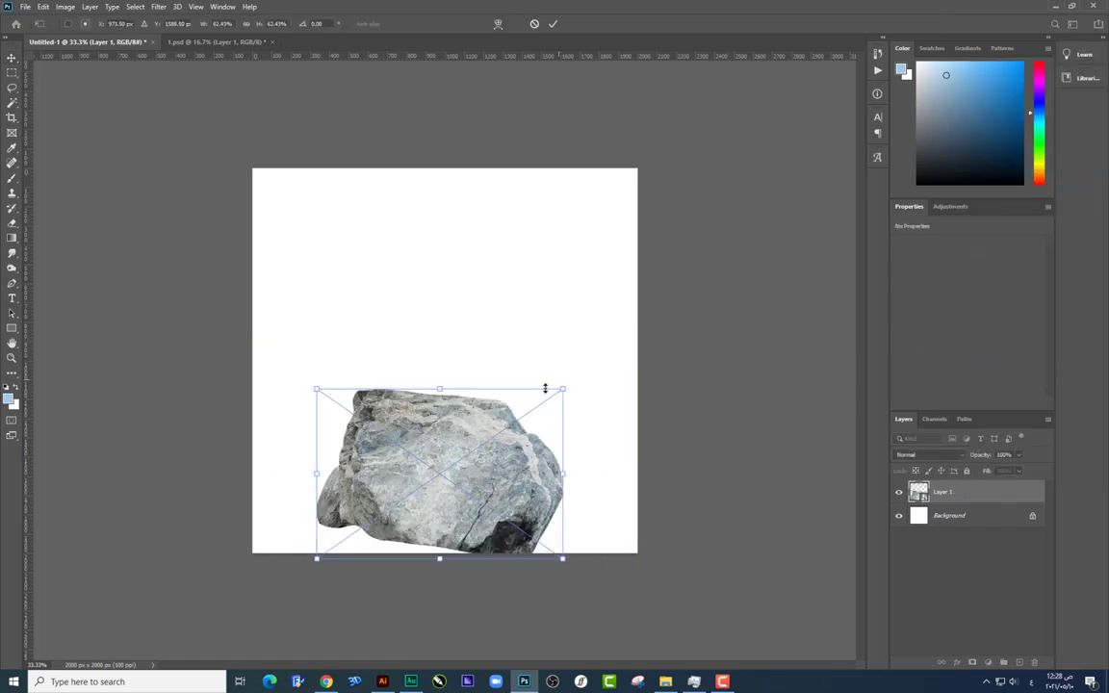
{"action": "key", "text": "Return"}
{"action": "left_click_drag", "start_coordinate": [512, 440], "coordinate": [479, 484]}
{"action": "key", "text": "Tab"}
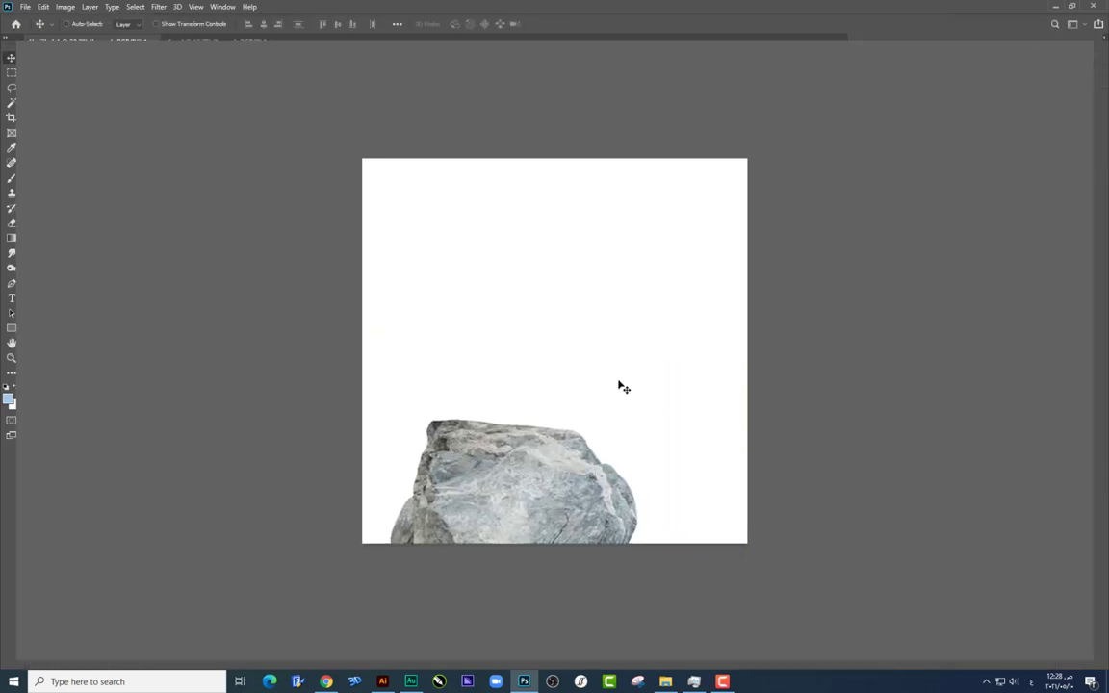
{"action": "left_click", "coordinate": [665, 681]}
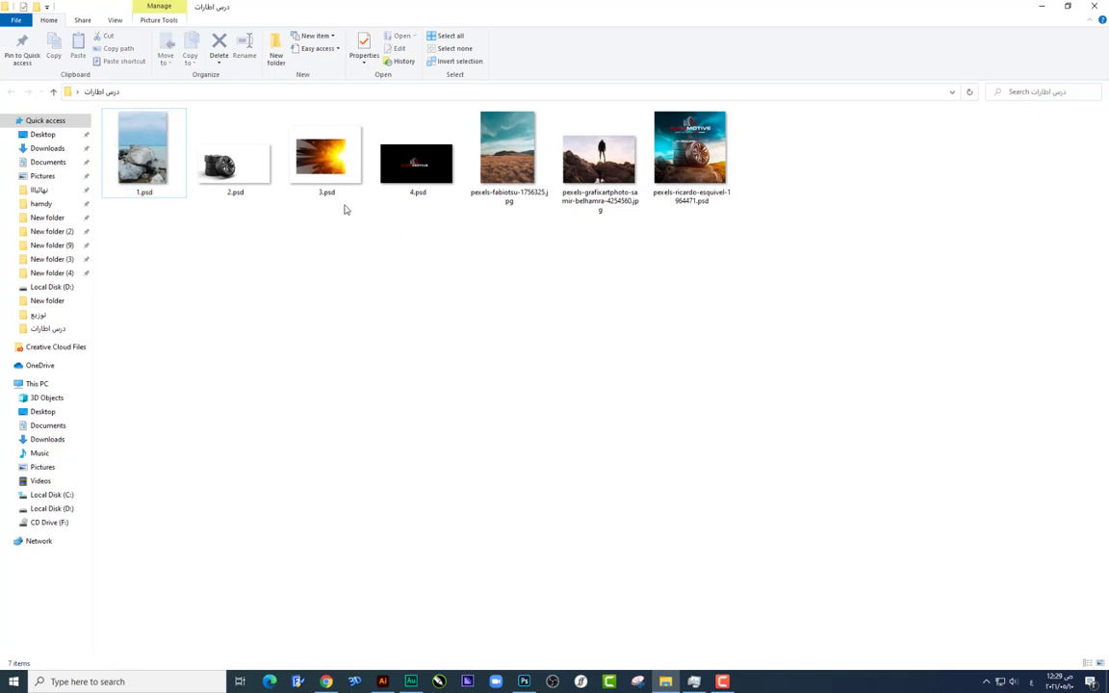
Place the blue-sky field photo and stack it beneath the rock layer.
{"action": "mouse_move", "coordinate": [507, 149]}
{"action": "left_mouse_down"}
{"action": "mouse_move", "coordinate": [619, 617]}
{"action": "mouse_move", "coordinate": [494, 356]}
{"action": "left_mouse_up"}
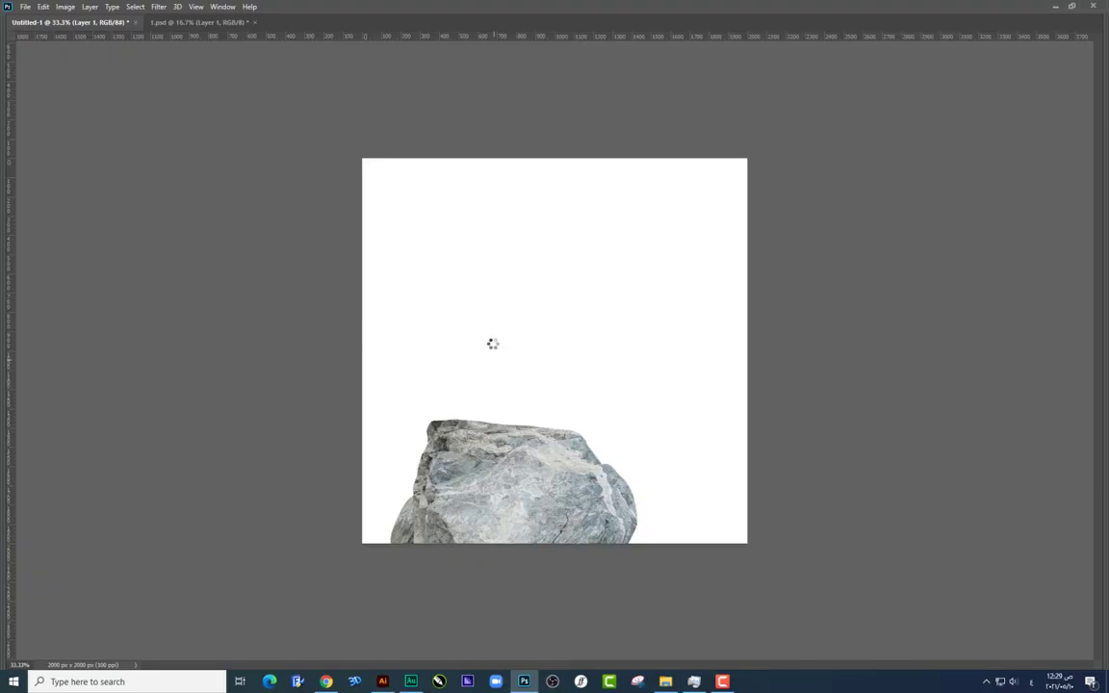
{"action": "key", "text": "Return"}
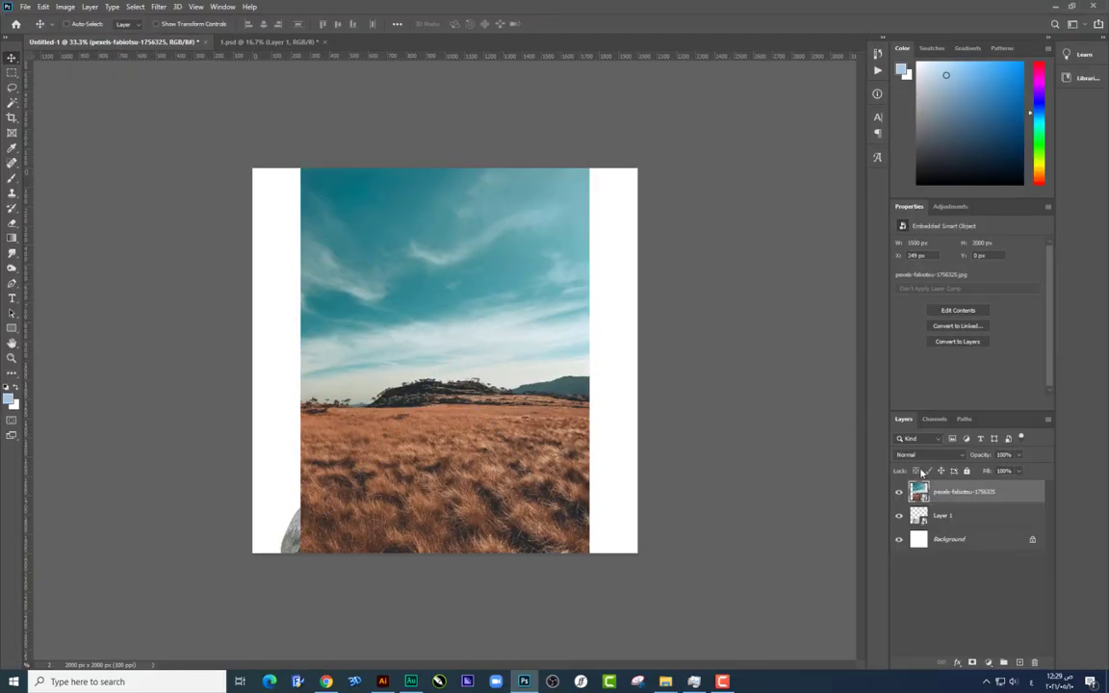
{"action": "left_click_drag", "start_coordinate": [940, 507], "coordinate": [940, 486]}
{"action": "right_click", "coordinate": [400, 430]}
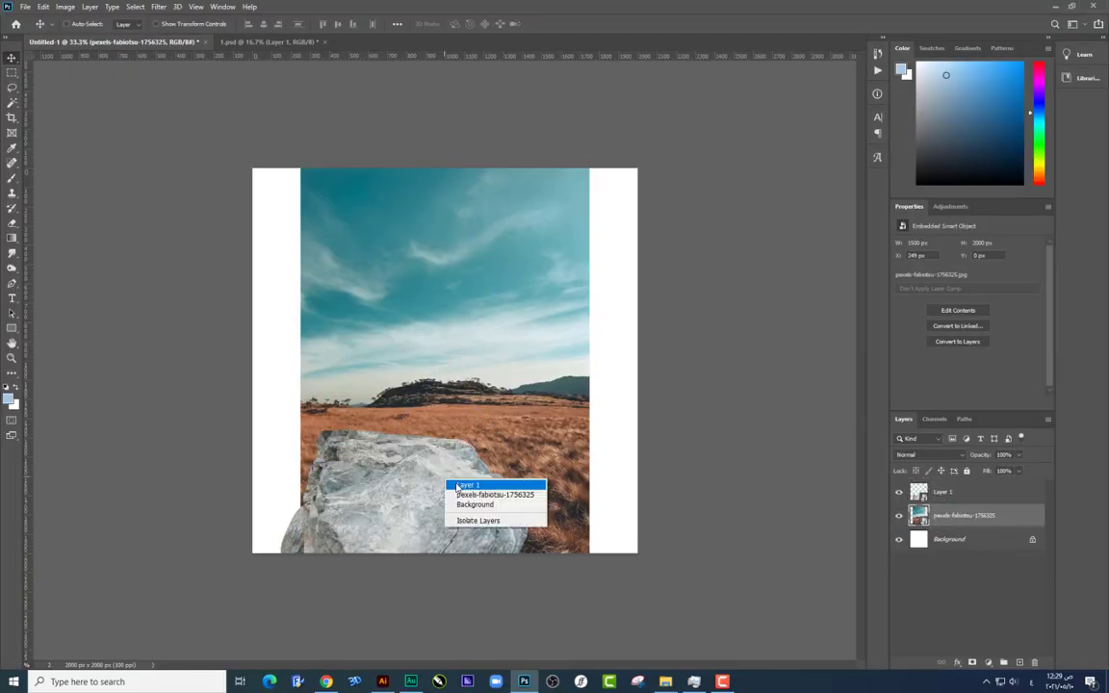
{"action": "right_click", "coordinate": [478, 391]}
{"action": "left_click", "coordinate": [488, 399]}
Enlarge the field photo to fill the canvas, lower its horizon, and shift the rock left.
{"action": "key", "text": "ctrl+t"}
{"action": "mouse_move", "coordinate": [589, 170]}
{"action": "left_mouse_down"}
{"action": "mouse_move", "coordinate": [662, 122]}
{"action": "mouse_move", "coordinate": [641, 100]}
{"action": "left_mouse_up"}
{"action": "key", "text": "Return"}
{"action": "left_click_drag", "start_coordinate": [586, 215], "coordinate": [606, 241]}
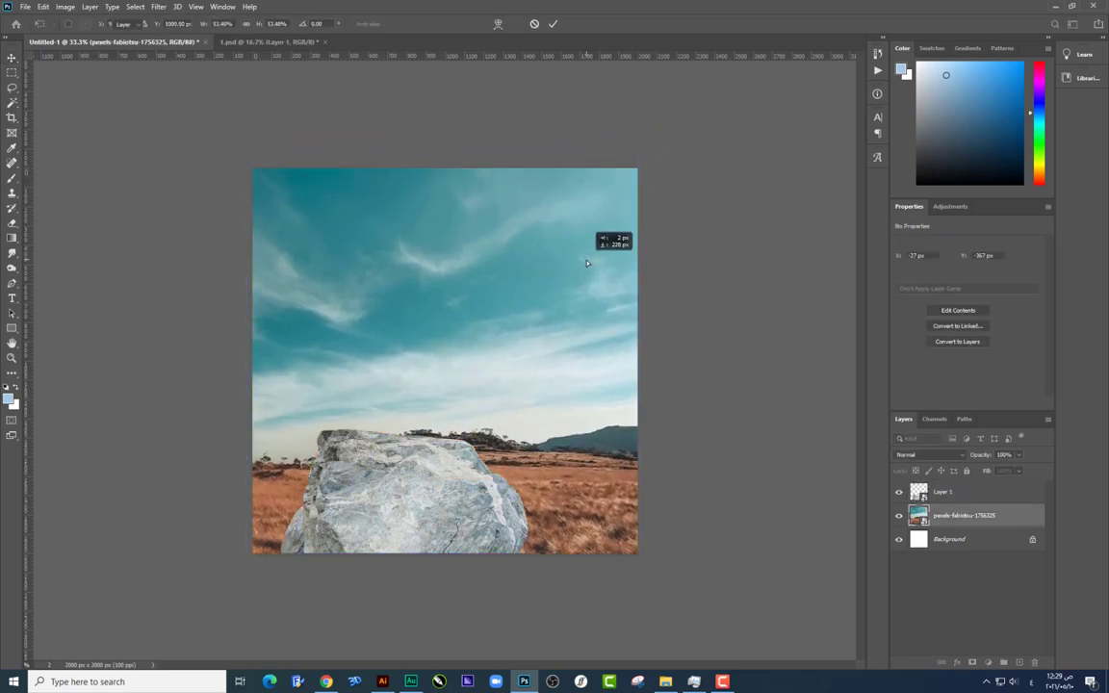
{"action": "left_click", "coordinate": [481, 462]}
{"action": "left_click_drag", "start_coordinate": [465, 478], "coordinate": [454, 492]}
Rasterize the rock copy and erase the seam with a smaller soft eraser.
{"action": "left_click", "coordinate": [12, 224]}
{"action": "left_click", "coordinate": [479, 420]}
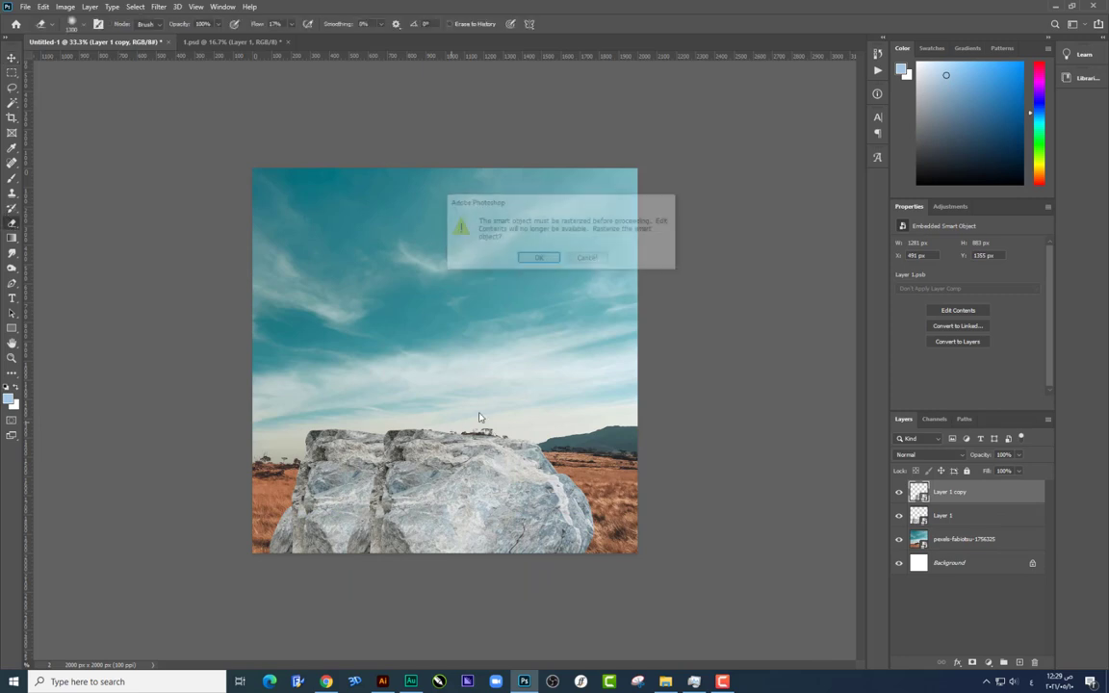
{"action": "left_click", "coordinate": [539, 256]}
{"action": "right_click", "coordinate": [428, 450]}
{"action": "left_click_drag", "start_coordinate": [540, 476], "coordinate": [508, 476]}
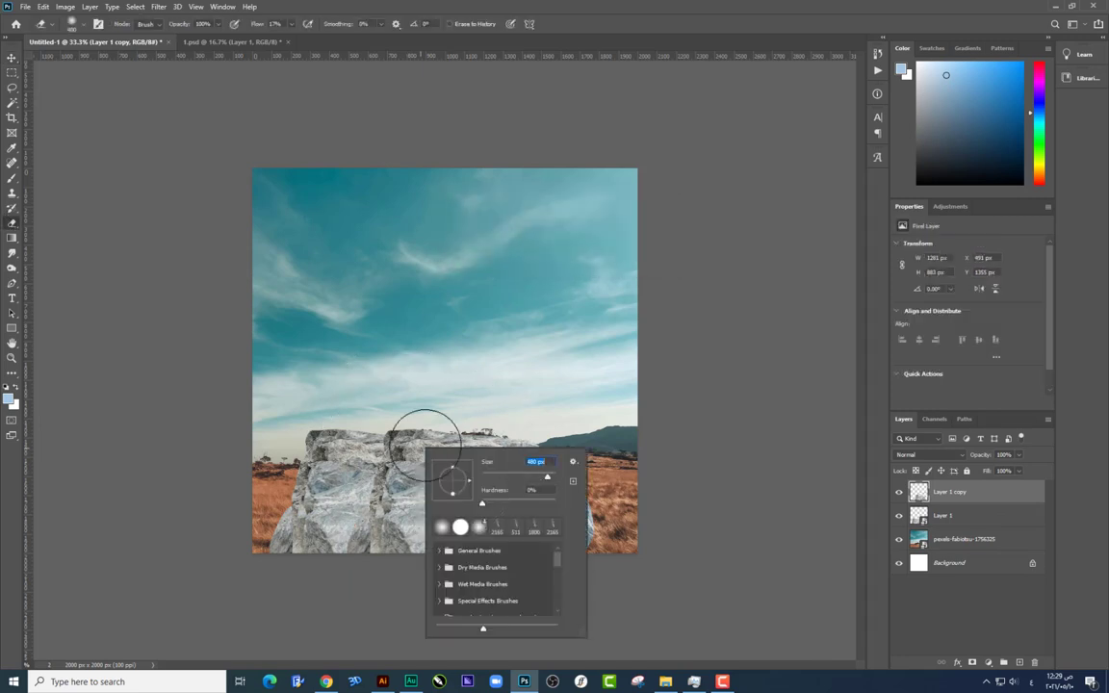
{"action": "mouse_move", "coordinate": [366, 404]}
{"action": "left_mouse_down"}
{"action": "mouse_move", "coordinate": [356, 471]}
{"action": "mouse_move", "coordinate": [380, 456]}
{"action": "mouse_move", "coordinate": [395, 470]}
{"action": "mouse_move", "coordinate": [389, 557]}
{"action": "left_mouse_up"}
Nudge the rock copy, merge both rock layers into one, and reposition it.
{"action": "left_click", "coordinate": [12, 58]}
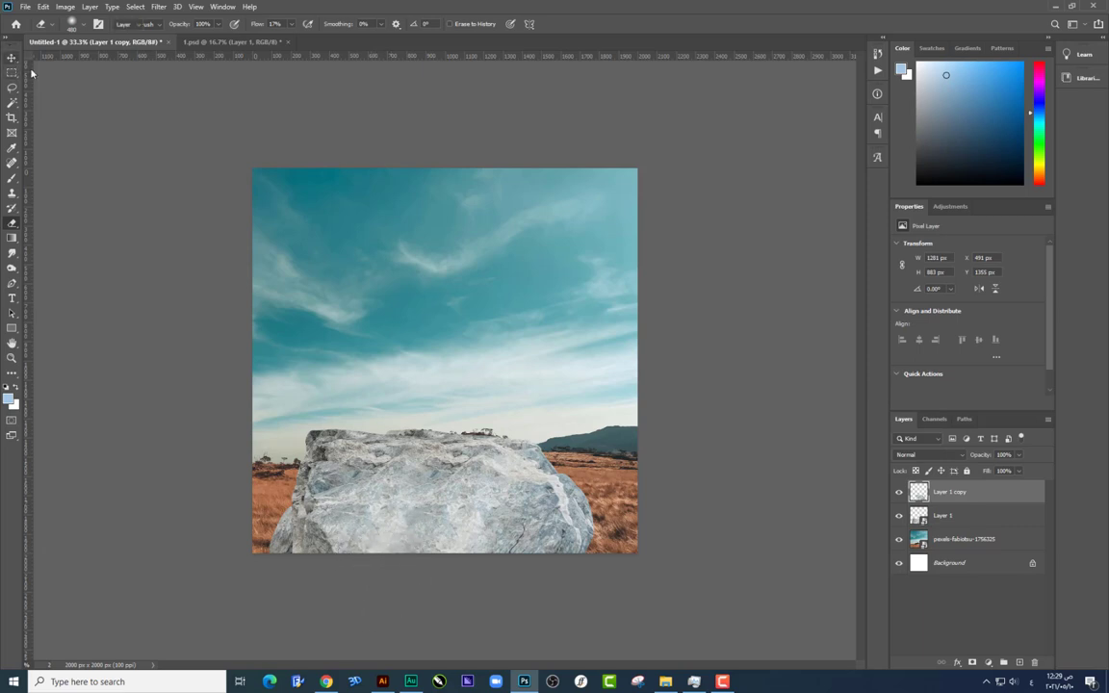
{"action": "left_click_drag", "start_coordinate": [470, 455], "coordinate": [474, 458]}
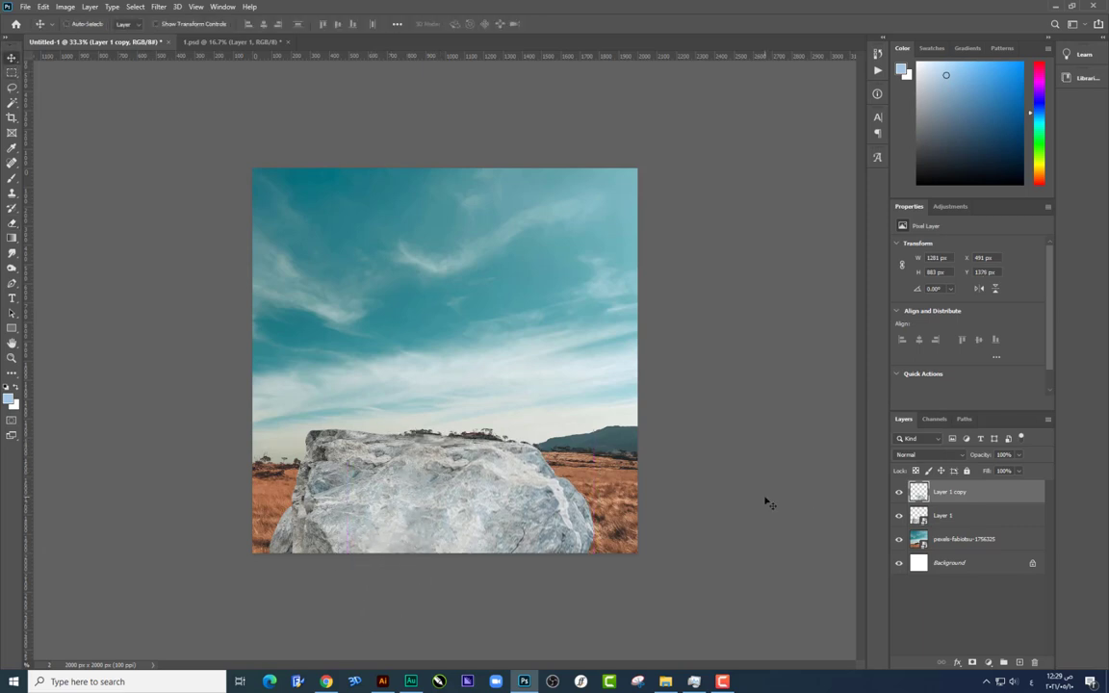
{"action": "left_click", "coordinate": [939, 517], "text": "shift"}
{"action": "key", "text": "ctrl+e"}
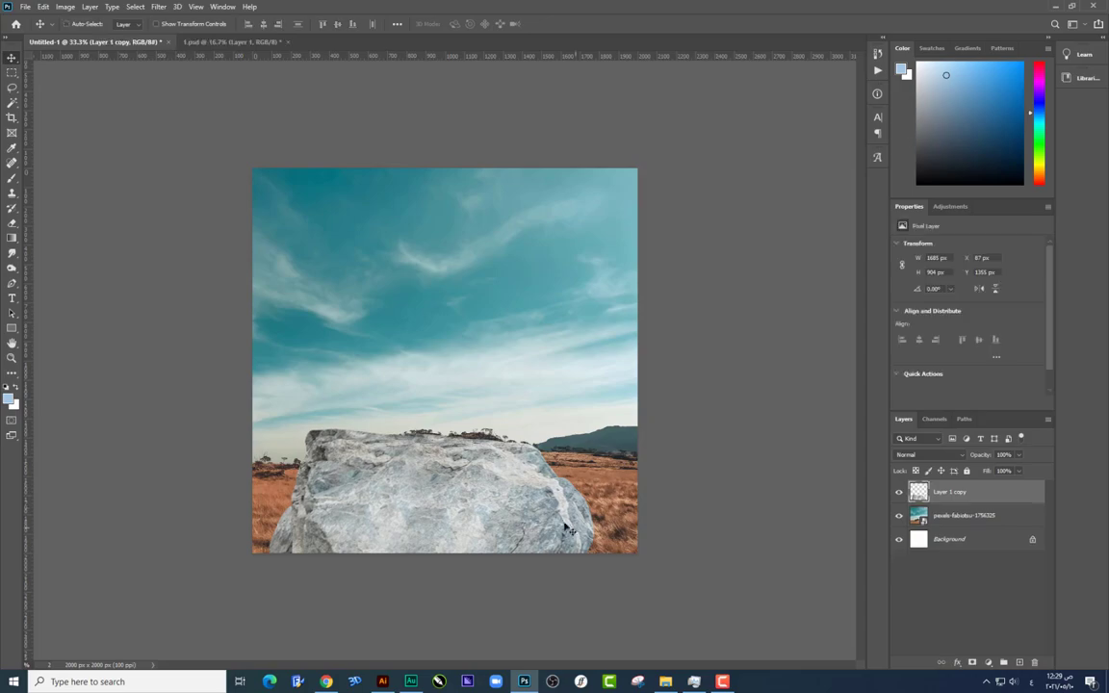
{"action": "left_click_drag", "start_coordinate": [512, 476], "coordinate": [580, 528]}
Place the figure-on-brown-rocks photo beneath the rock layer, then open 2.psd.
{"action": "left_click", "coordinate": [665, 681]}
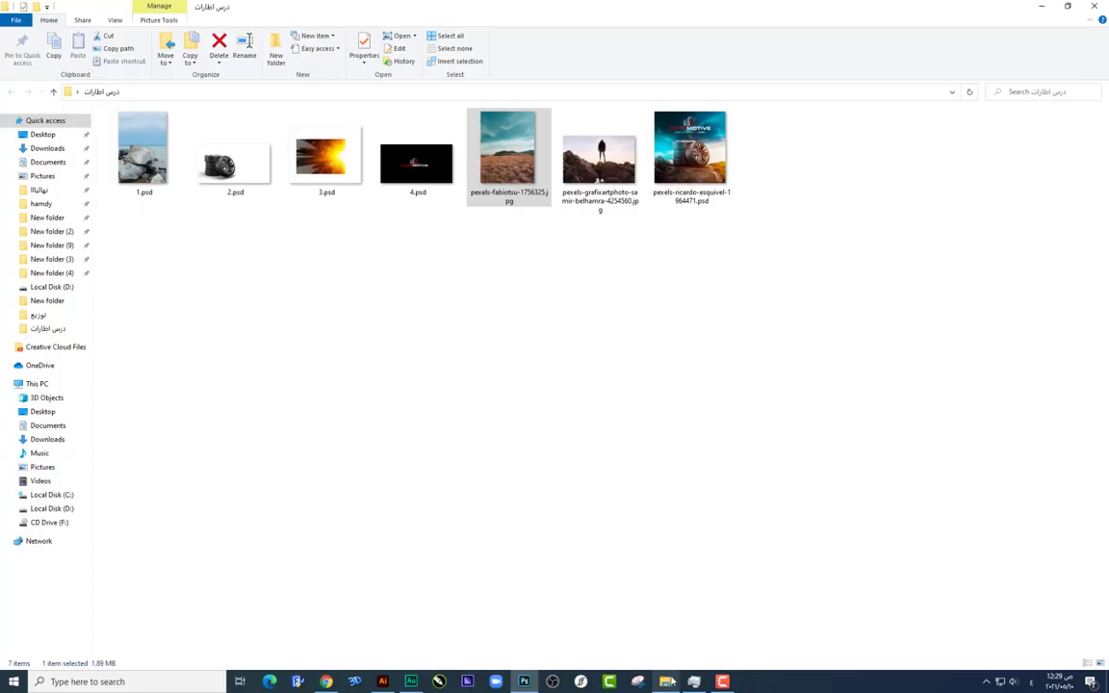
{"action": "mouse_move", "coordinate": [605, 193]}
{"action": "left_mouse_down"}
{"action": "mouse_move", "coordinate": [523, 682]}
{"action": "mouse_move", "coordinate": [479, 324]}
{"action": "mouse_move", "coordinate": [504, 309]}
{"action": "left_mouse_up"}
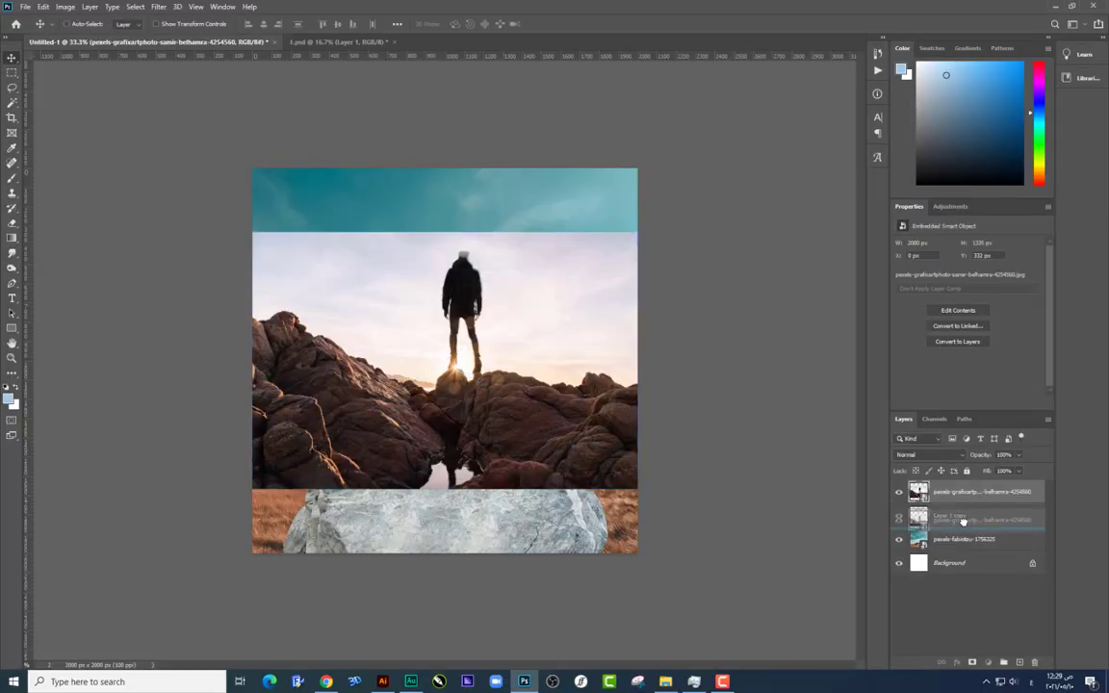
{"action": "left_click_drag", "start_coordinate": [962, 492], "coordinate": [962, 524]}
{"action": "mouse_move", "coordinate": [563, 394]}
{"action": "left_mouse_down"}
{"action": "mouse_move", "coordinate": [567, 479]}
{"action": "mouse_move", "coordinate": [566, 444]}
{"action": "left_mouse_up"}
{"action": "left_click", "coordinate": [665, 681]}
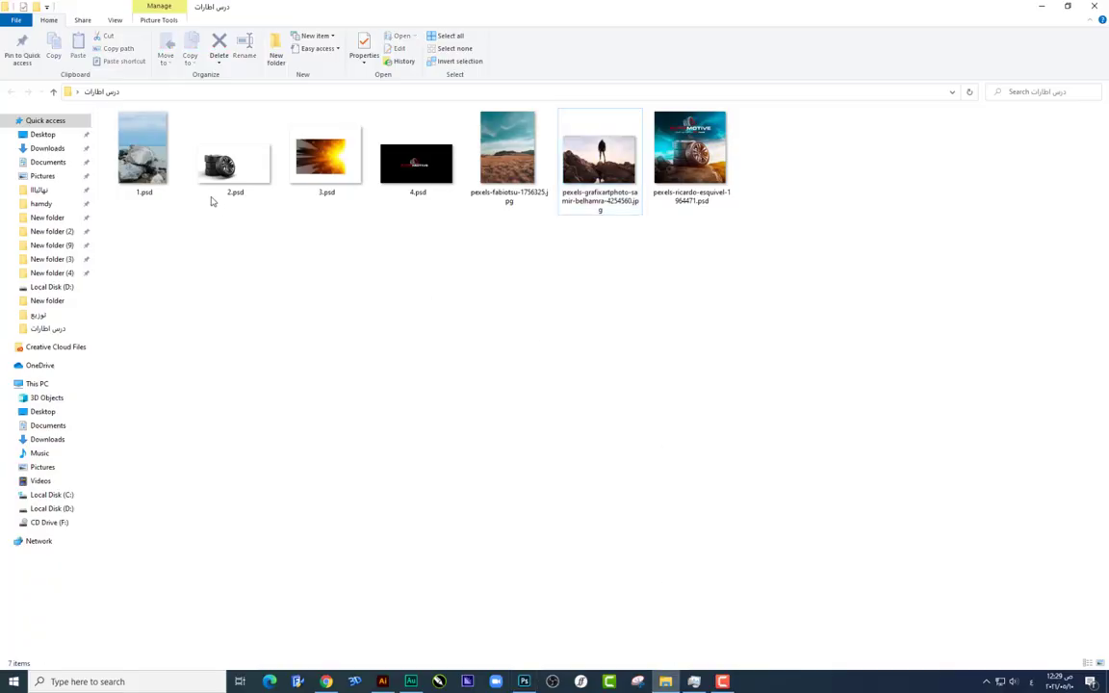
{"action": "double_click", "coordinate": [230, 164]}
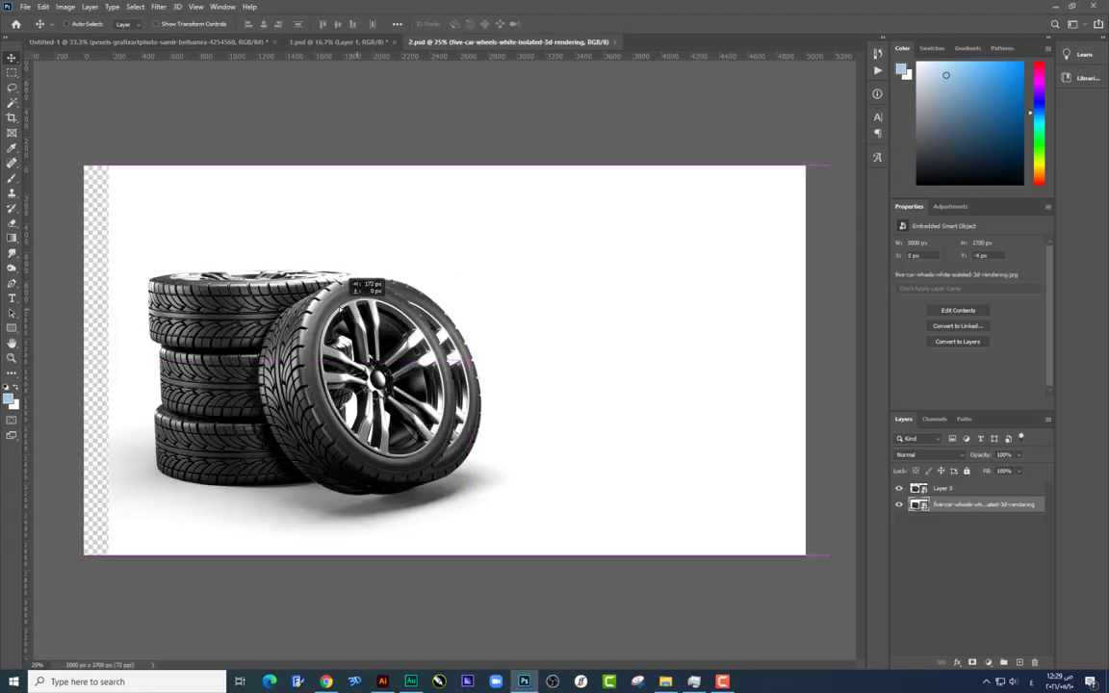
Bring the stacked-tires layer into the ad and place it above the rock.
{"action": "left_click", "coordinate": [941, 488]}
{"action": "mouse_move", "coordinate": [240, 306]}
{"action": "left_mouse_down"}
{"action": "mouse_move", "coordinate": [155, 42]}
{"action": "mouse_move", "coordinate": [364, 247]}
{"action": "left_mouse_up"}
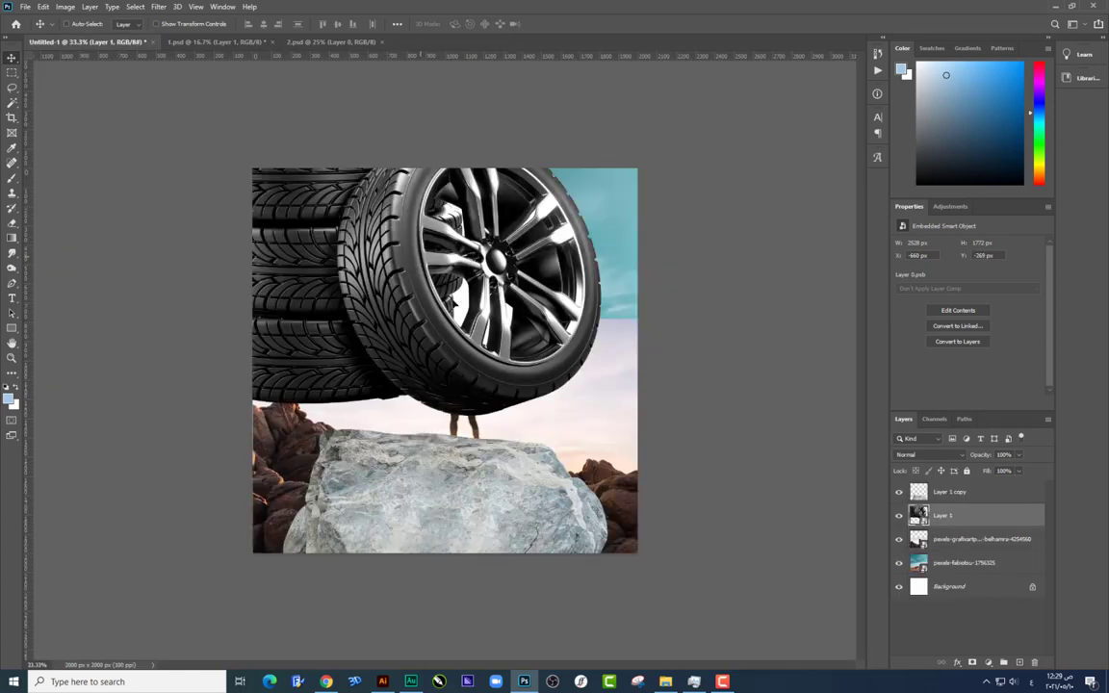
{"action": "right_click", "coordinate": [938, 515]}
{"action": "left_click", "coordinate": [717, 219]}
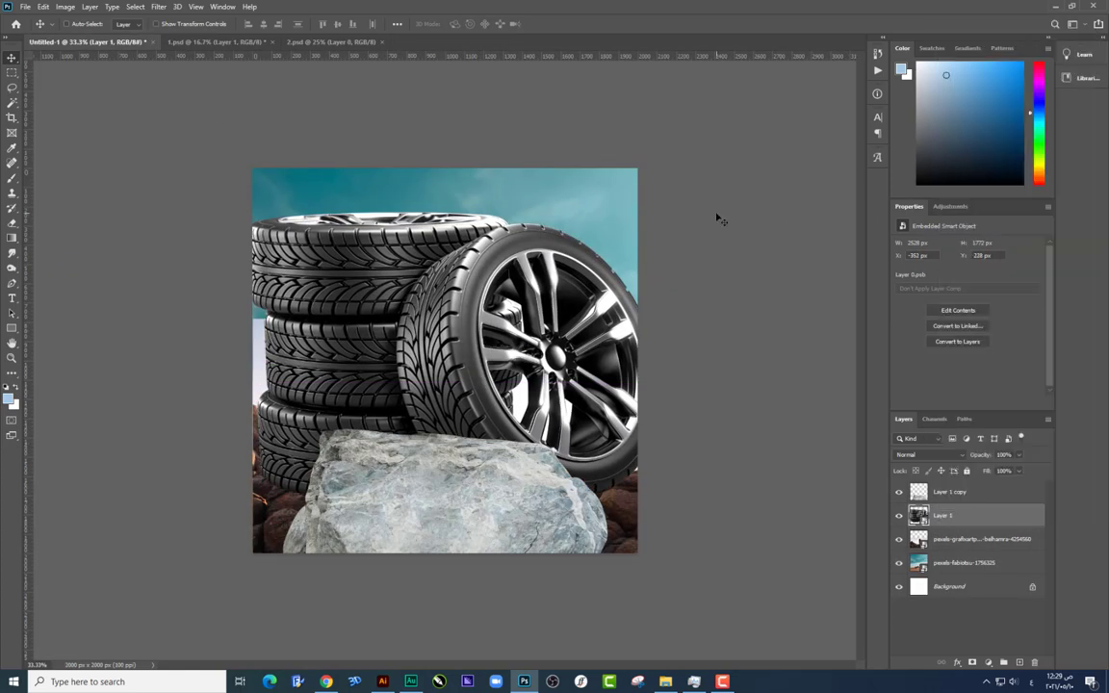
{"action": "left_click_drag", "start_coordinate": [949, 518], "coordinate": [943, 486]}
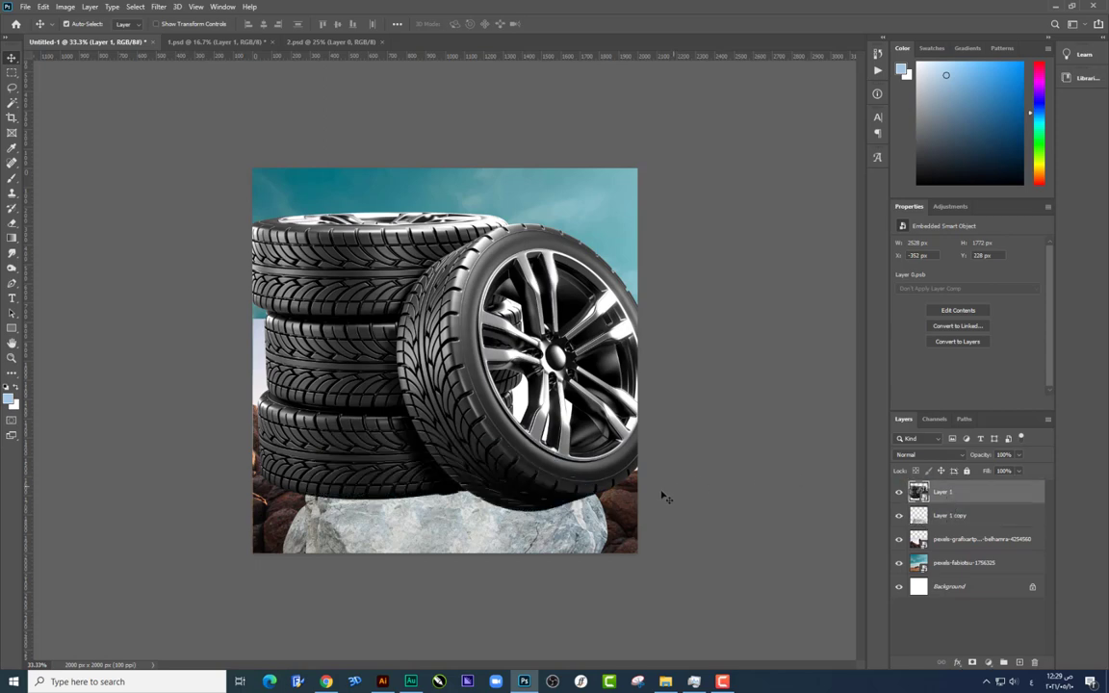
Scale the tires to about 40% on the rock and shift the rock photo slightly.
{"action": "key", "text": "ctrl+t"}
{"action": "left_click_drag", "start_coordinate": [656, 542], "coordinate": [563, 364]}
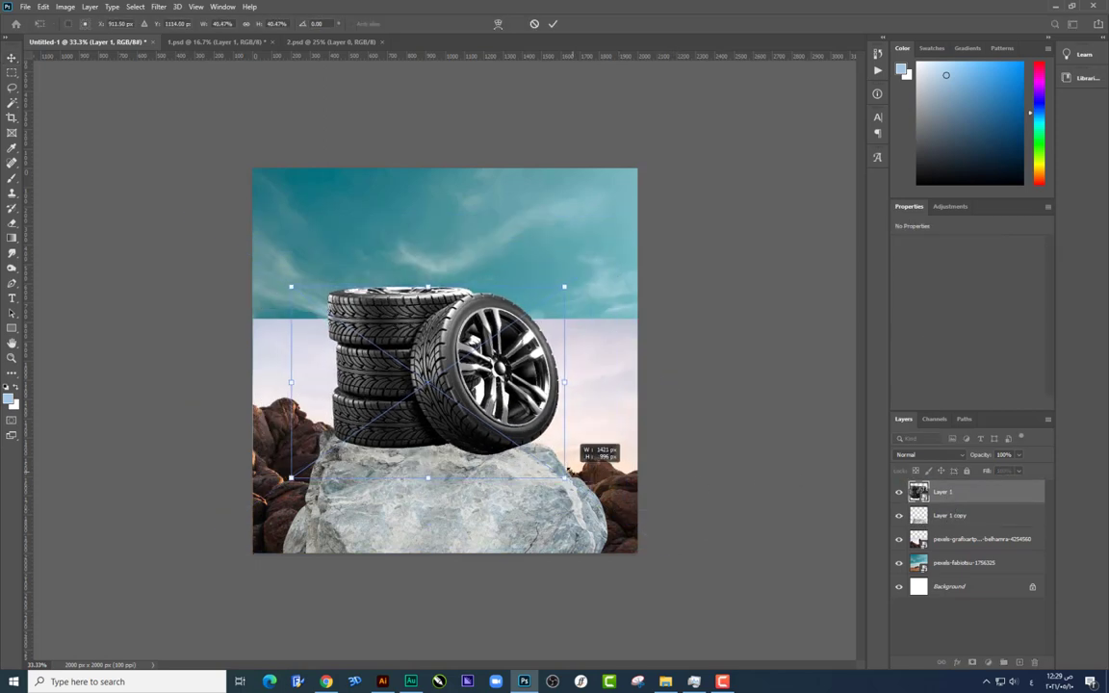
{"action": "left_click_drag", "start_coordinate": [569, 296], "coordinate": [566, 287]}
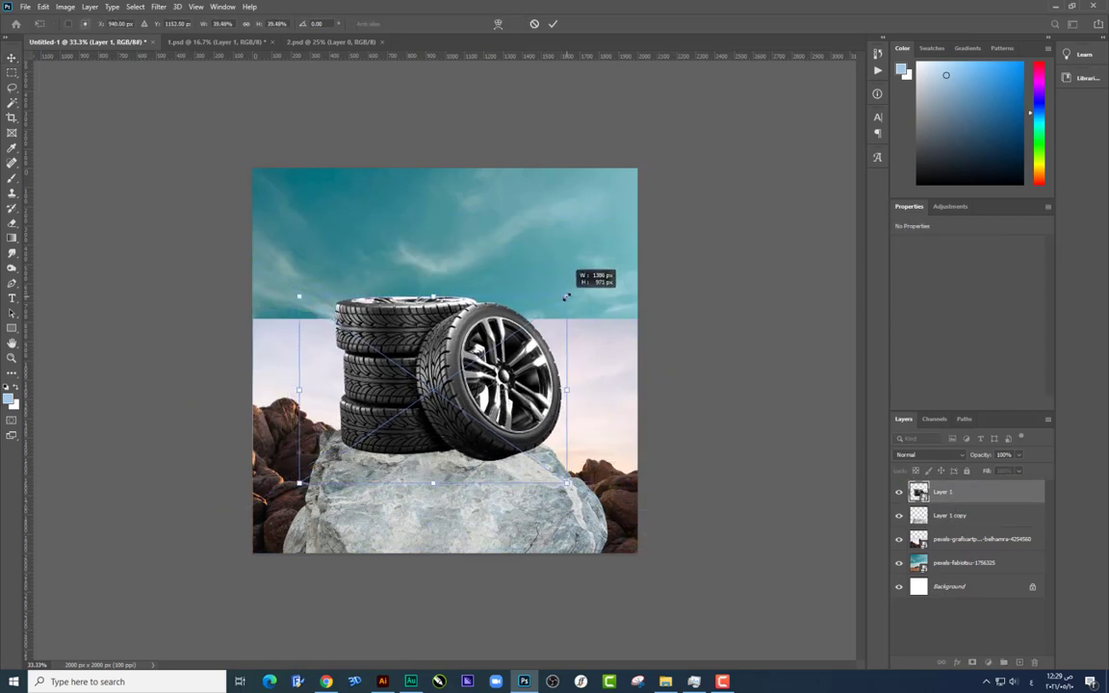
{"action": "key", "text": "Return"}
{"action": "left_click", "coordinate": [620, 368]}
{"action": "left_click_drag", "start_coordinate": [621, 368], "coordinate": [595, 370]}
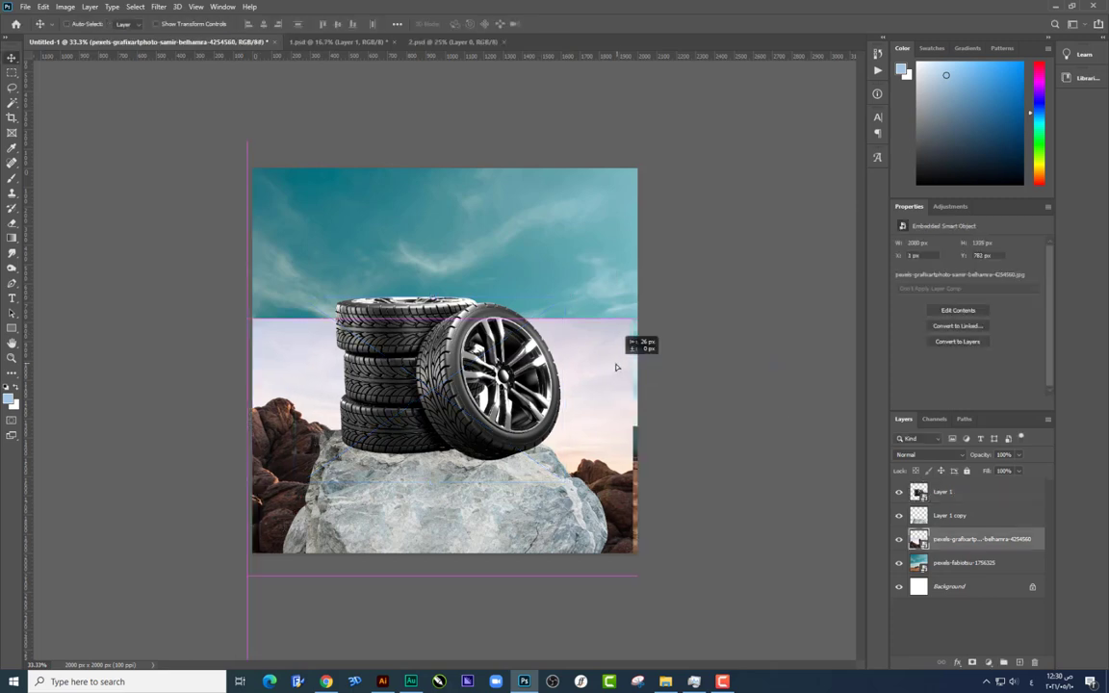
Magic-wand the rock photo's pale sky band, rasterize the layer, and delete the band.
{"action": "right_click", "coordinate": [595, 370]}
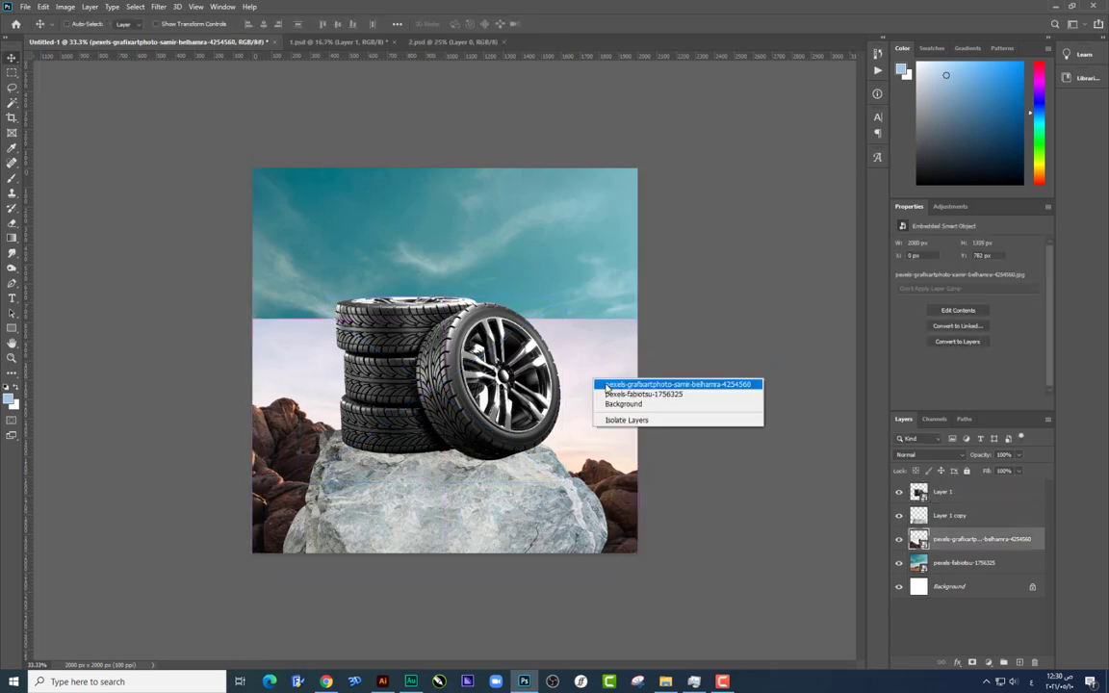
{"action": "left_click", "coordinate": [599, 378]}
{"action": "left_click", "coordinate": [11, 102]}
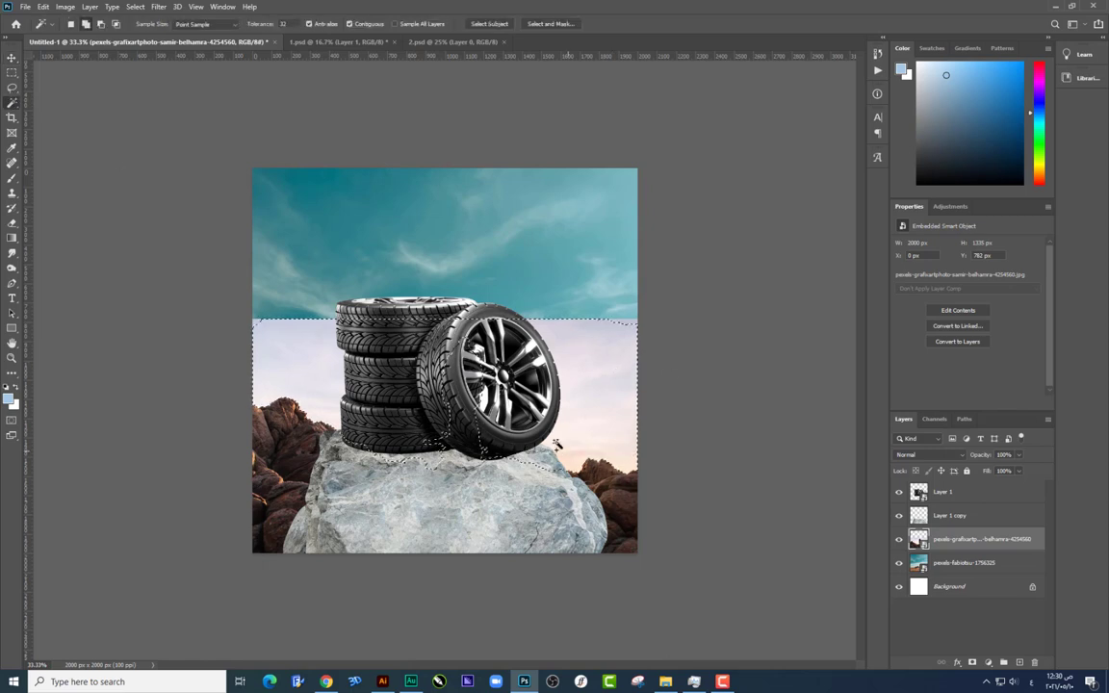
{"action": "left_click", "coordinate": [303, 362]}
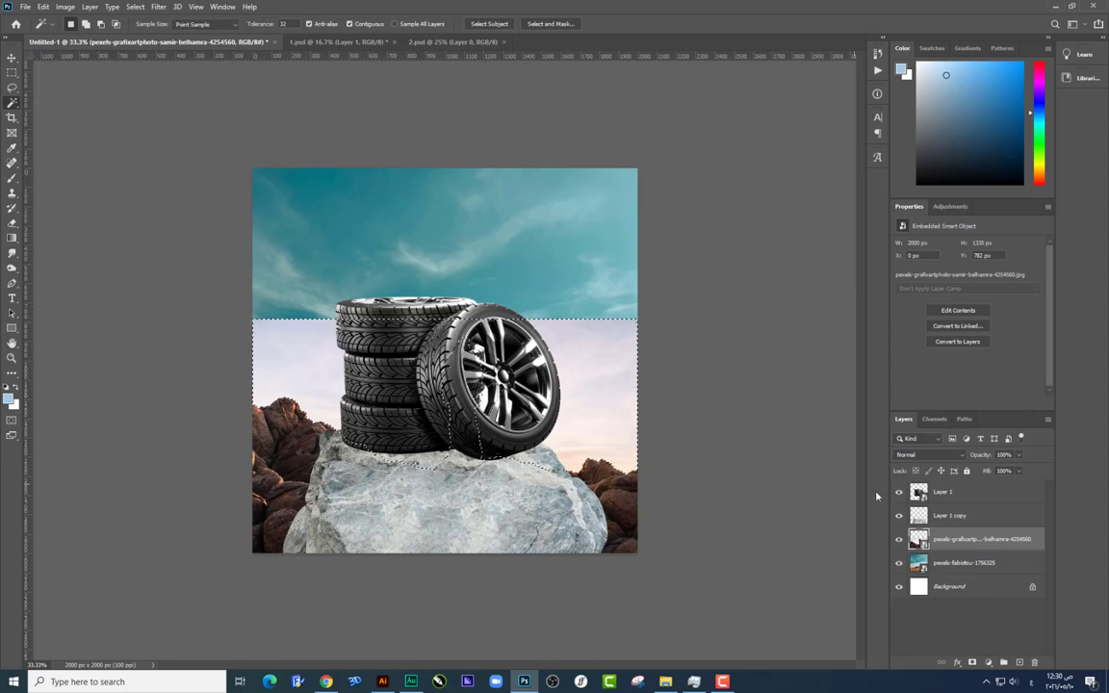
{"action": "right_click", "coordinate": [951, 540]}
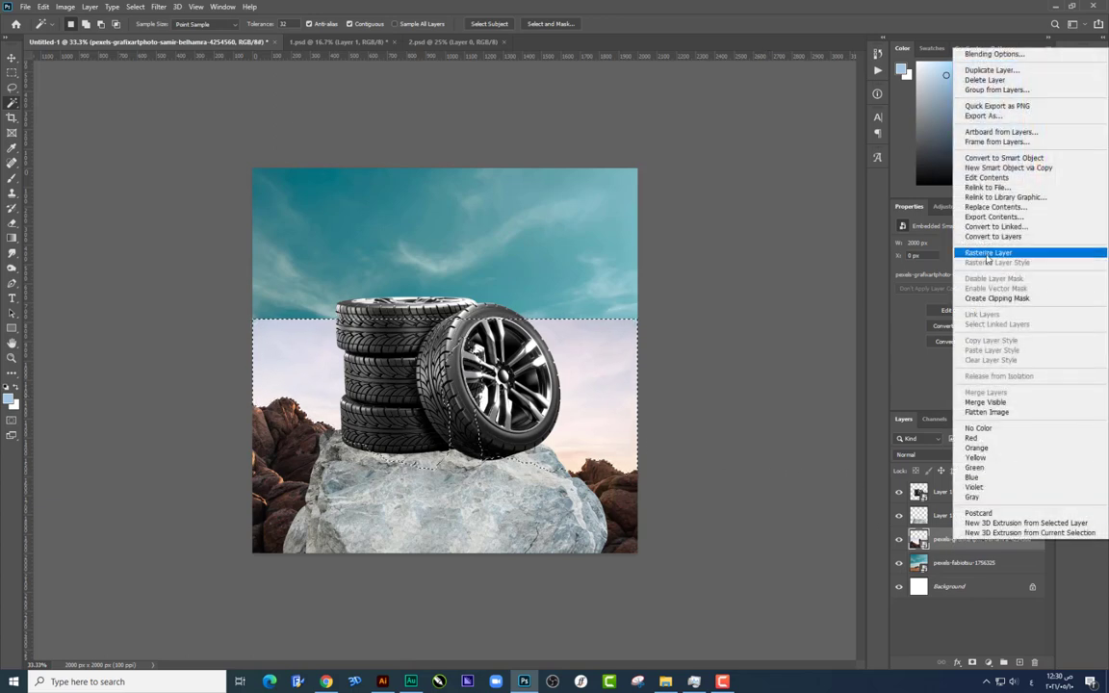
{"action": "left_click", "coordinate": [986, 251]}
{"action": "key", "text": "Delete"}
{"action": "key", "text": "ctrl+d"}
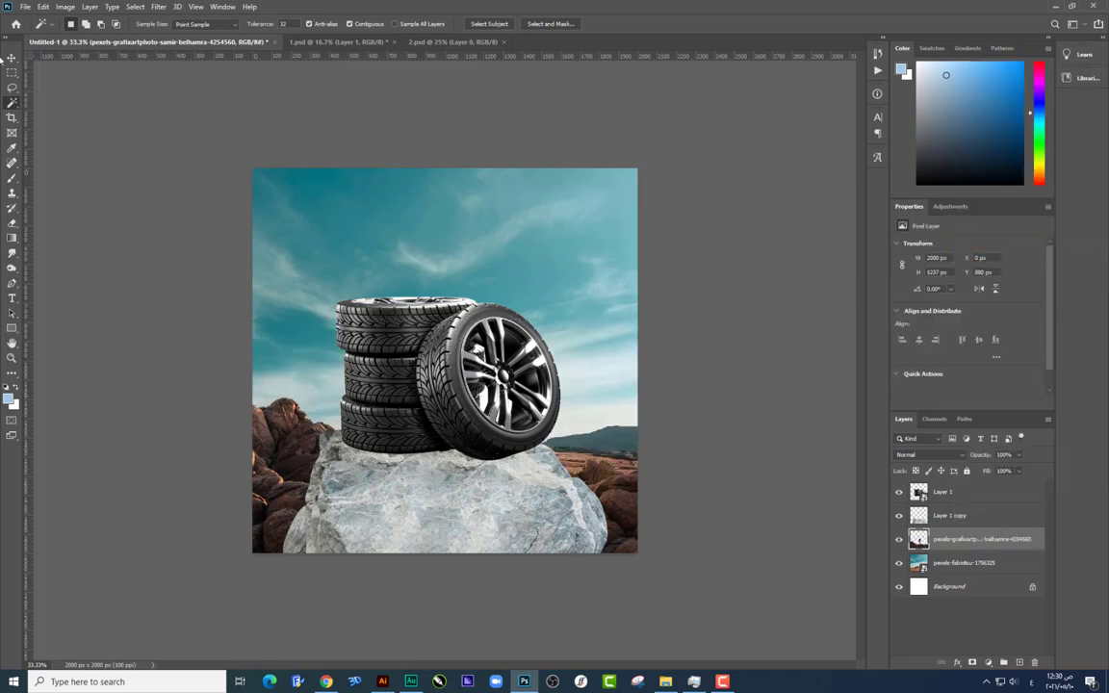
Enlarge Layer 1 copy to about 105% and shift it right.
{"action": "left_click", "coordinate": [12, 62]}
{"action": "right_click", "coordinate": [490, 454]}
{"action": "left_click", "coordinate": [524, 459]}
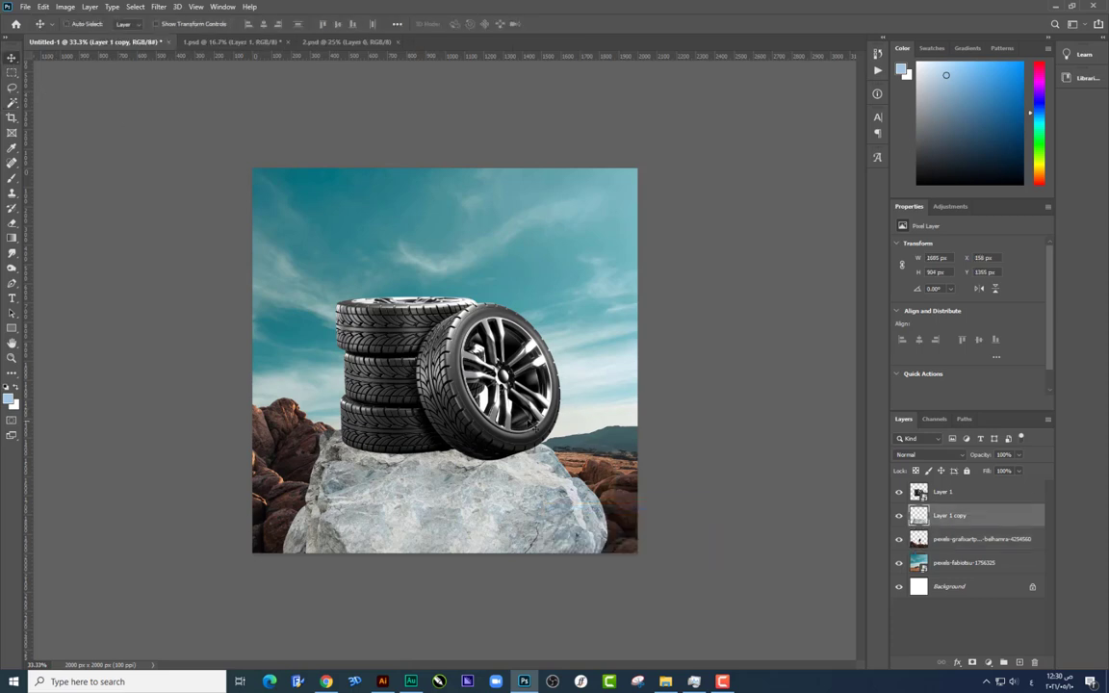
{"action": "key", "text": "ctrl+t"}
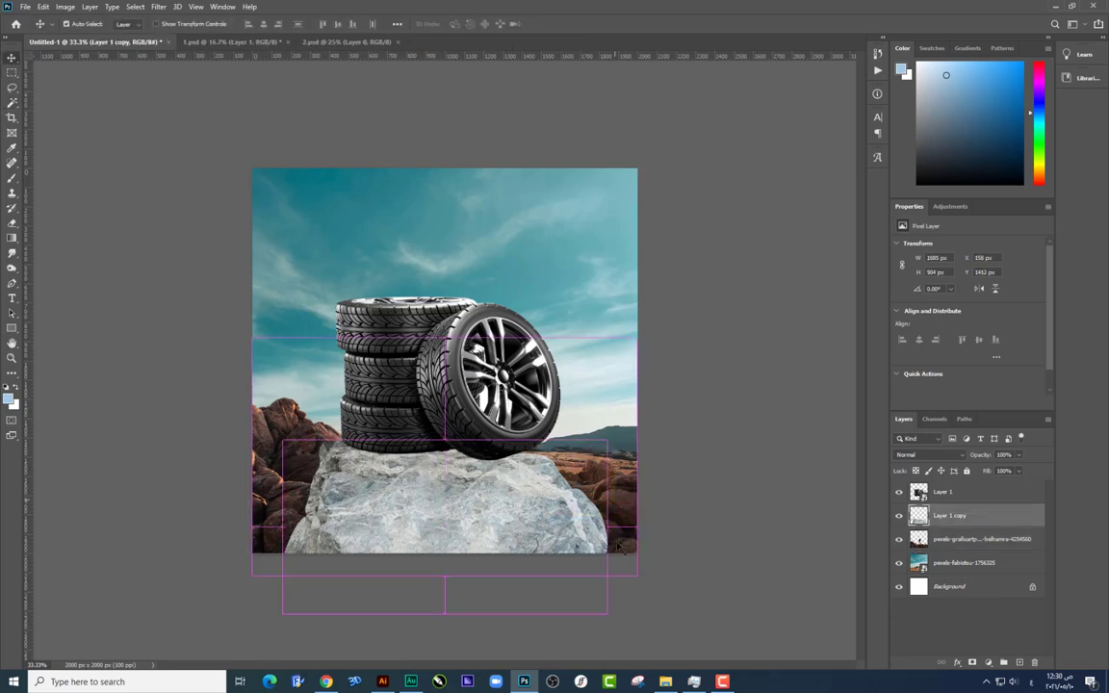
{"action": "left_click_drag", "start_coordinate": [608, 613], "coordinate": [587, 559]}
{"action": "key", "text": "Return"}
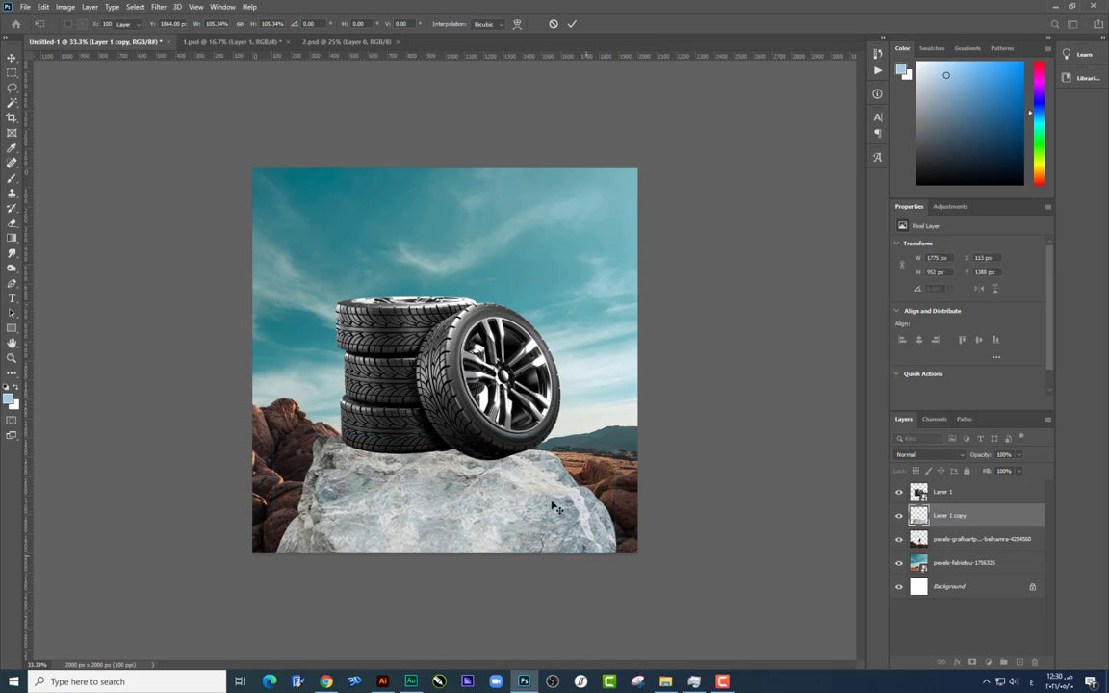
Lower the rock photo about 21 px, then select the tires layer.
{"action": "right_click", "coordinate": [624, 491]}
{"action": "left_click", "coordinate": [673, 495]}
{"action": "key", "text": "ctrl+t"}
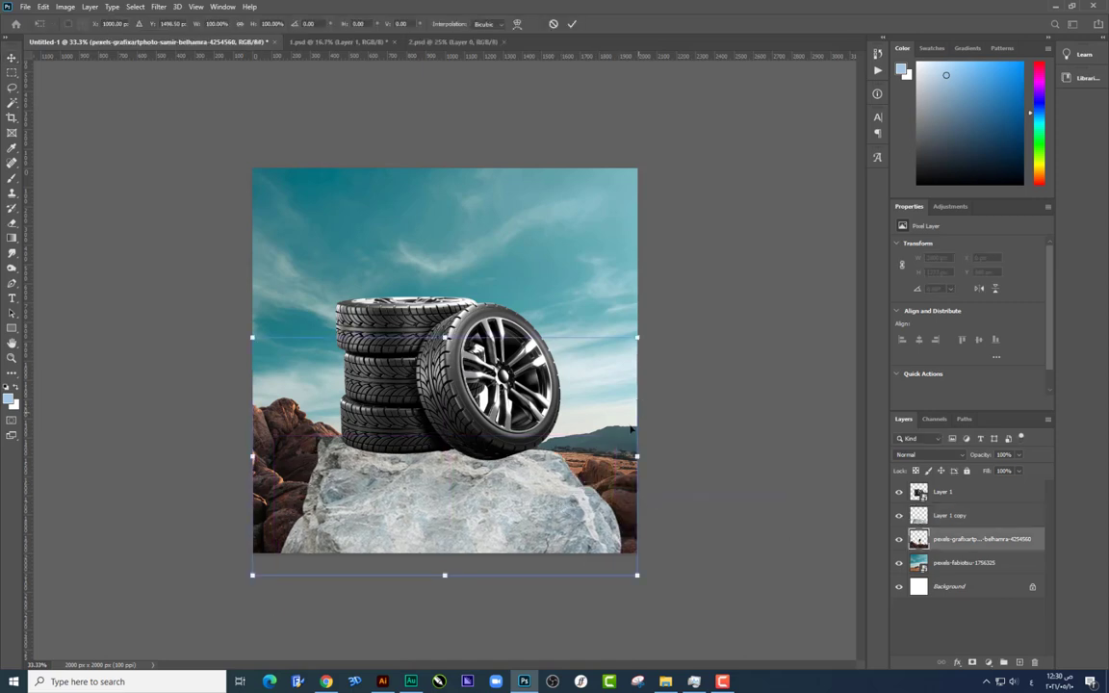
{"action": "left_click_drag", "start_coordinate": [588, 420], "coordinate": [590, 441]}
{"action": "key", "text": "Return"}
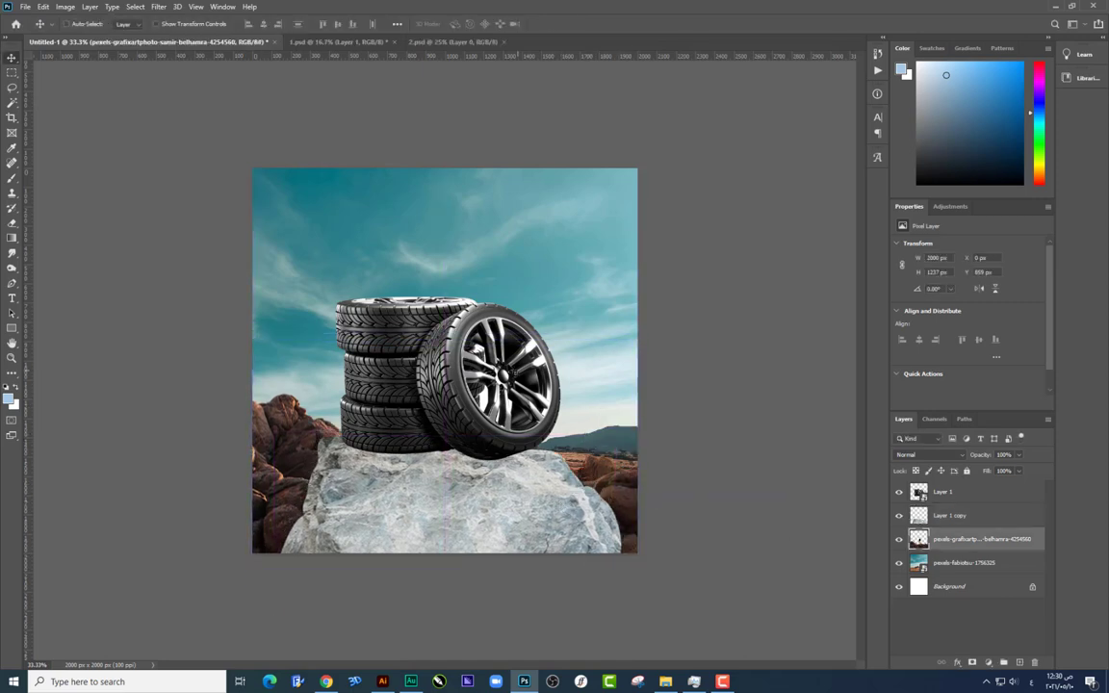
{"action": "left_click", "coordinate": [501, 374]}
{"action": "scroll", "coordinate": [462, 329], "scroll_direction": "down", "scroll_amount": 1}
{"action": "scroll", "coordinate": [462, 329], "scroll_direction": "up", "scroll_amount": 2}
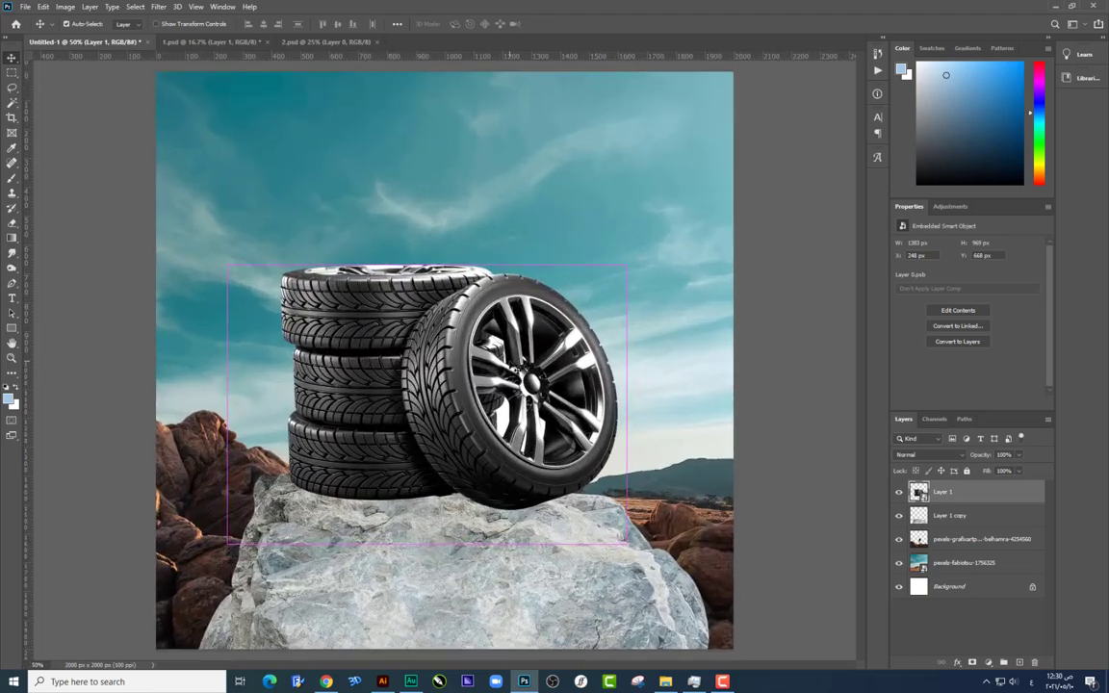
{"action": "scroll", "coordinate": [462, 329], "scroll_direction": "up", "scroll_amount": 1}
{"action": "scroll", "coordinate": [399, 400], "scroll_direction": "up", "scroll_amount": 1}
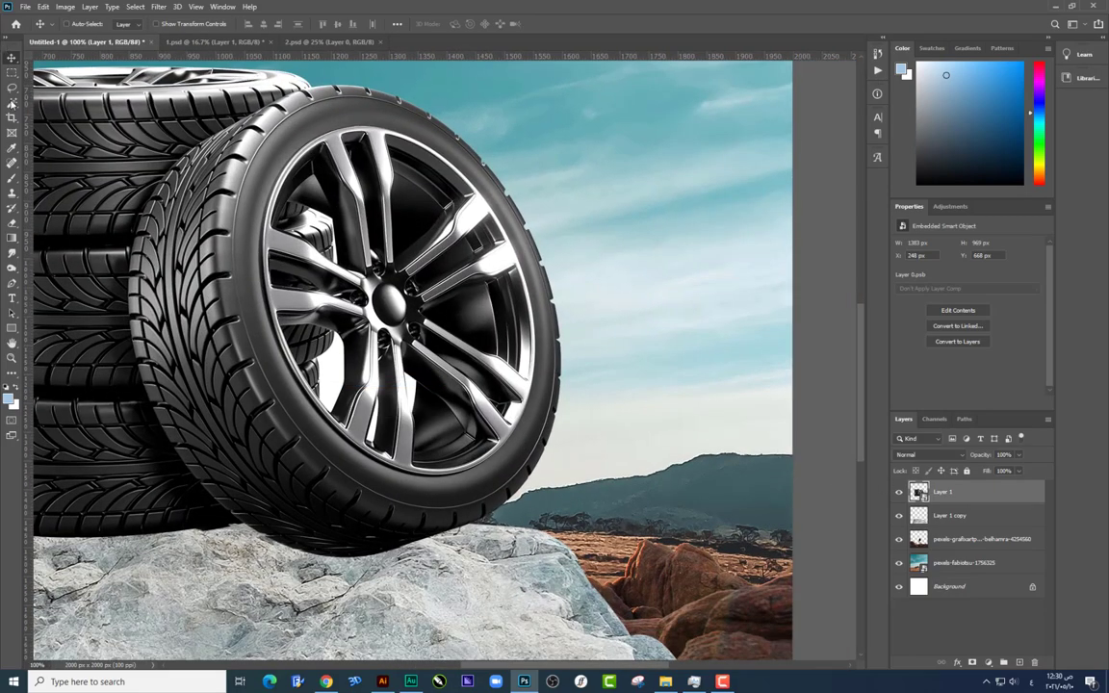
Rasterize the tires layer into a pixel layer.
{"action": "key", "text": "w"}
{"action": "right_click", "coordinate": [933, 492]}
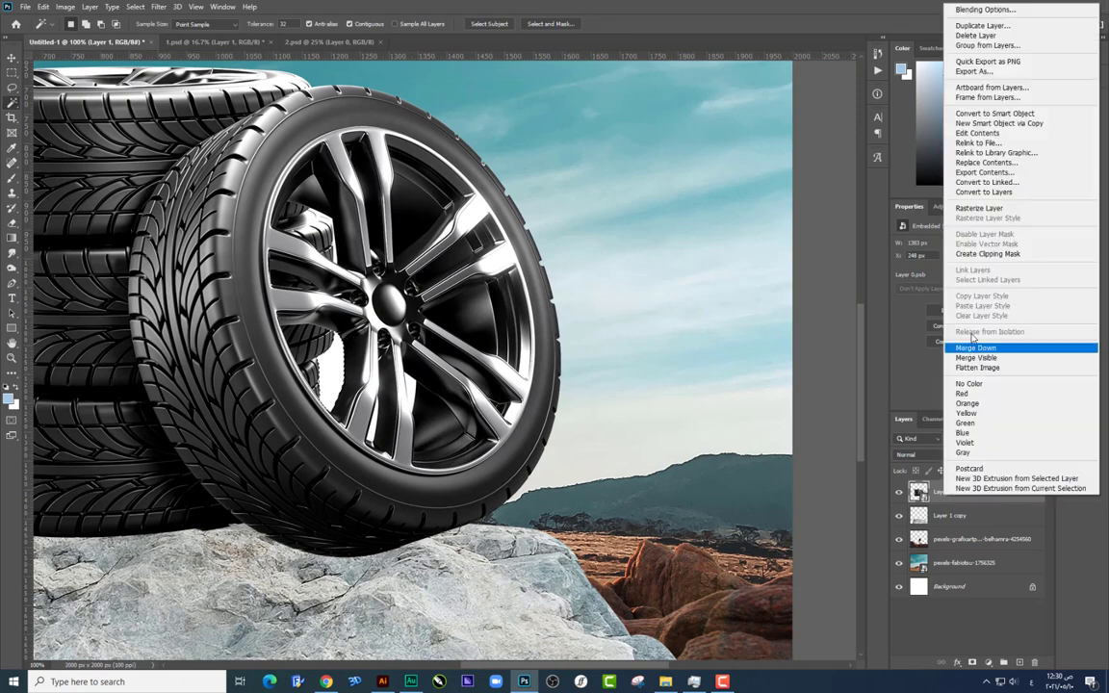
{"action": "left_click", "coordinate": [962, 208]}
Test Magic Wand and Pen selections on the wheel spokes, discard them, and zoom out.
{"action": "left_click", "coordinate": [332, 375]}
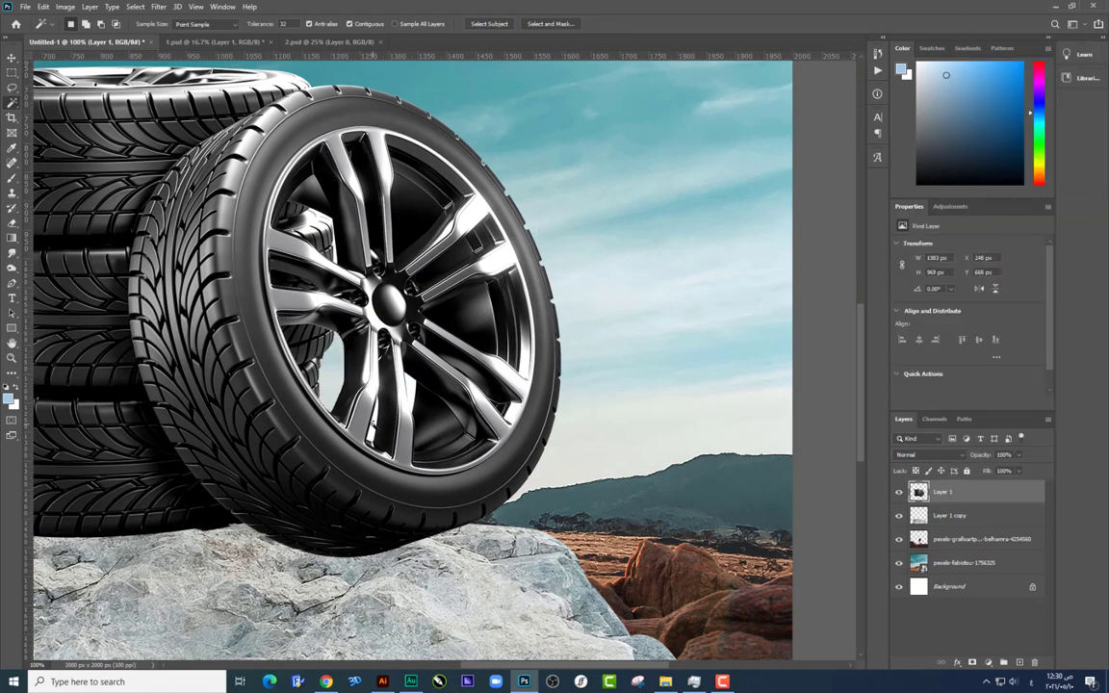
{"action": "left_click", "coordinate": [337, 377]}
{"action": "key", "text": "ctrl+d"}
{"action": "key", "text": "p"}
{"action": "left_click", "coordinate": [404, 371]}
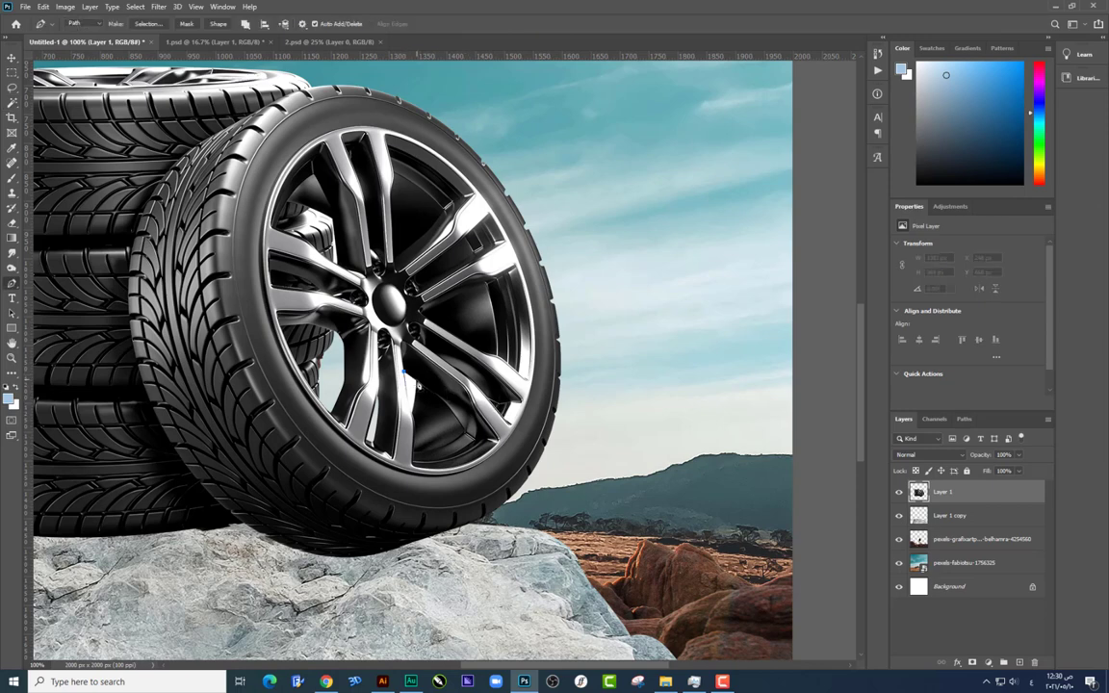
{"action": "left_click", "coordinate": [416, 381]}
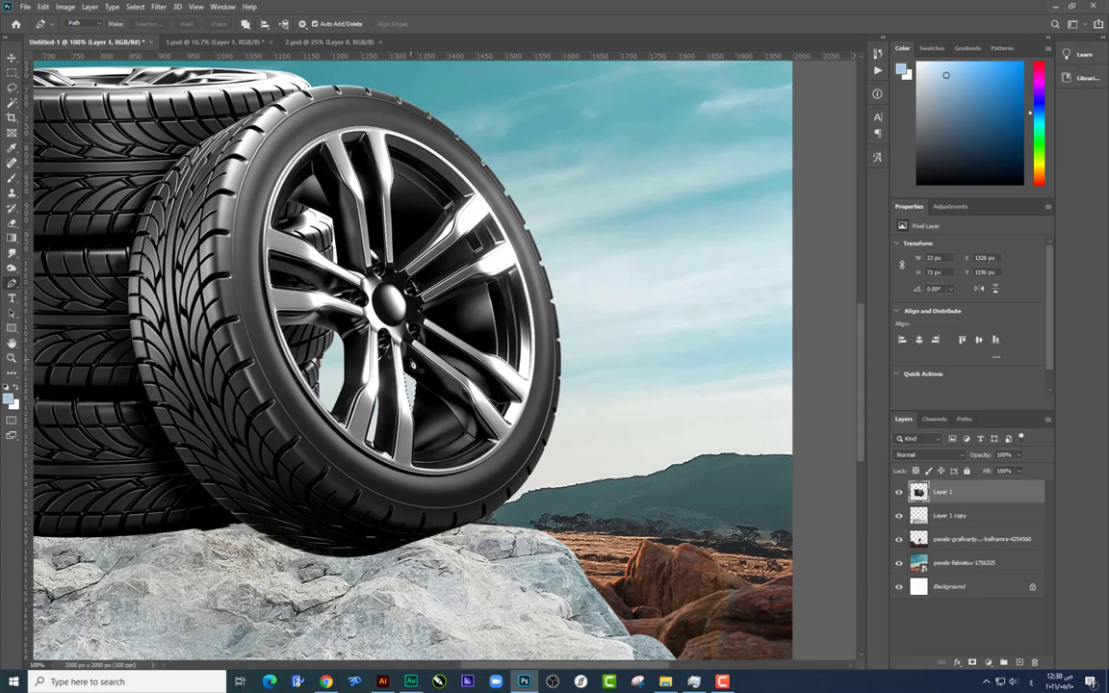
{"action": "key", "text": "Delete"}
{"action": "key", "text": "Delete"}
{"action": "key", "text": "ctrl+minus"}
{"action": "key", "text": "ctrl+minus"}
{"action": "key", "text": "ctrl+minus"}
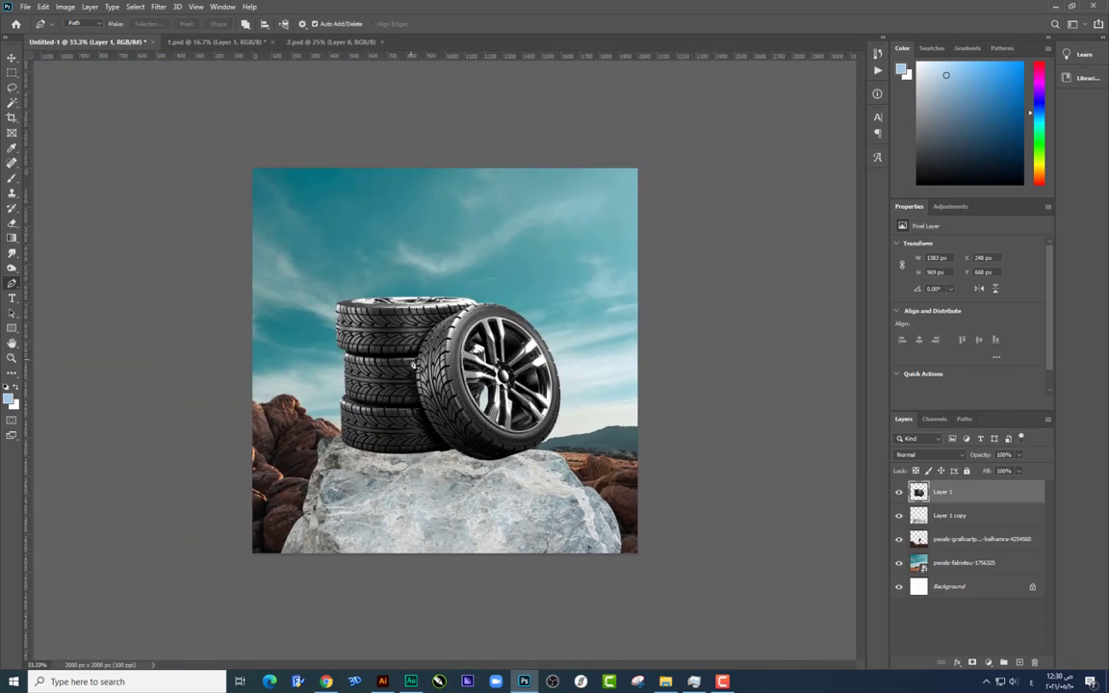
Shift the Layer 1 copy rock slightly, then reselect it.
{"action": "left_click", "coordinate": [12, 58]}
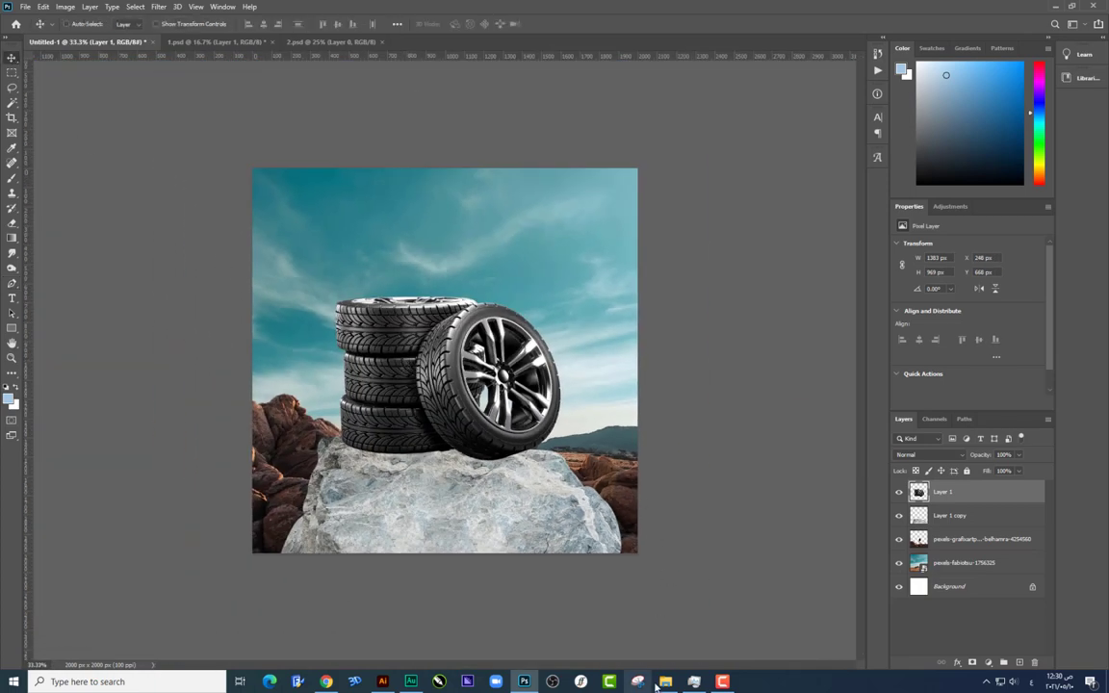
{"action": "right_click", "coordinate": [584, 508]}
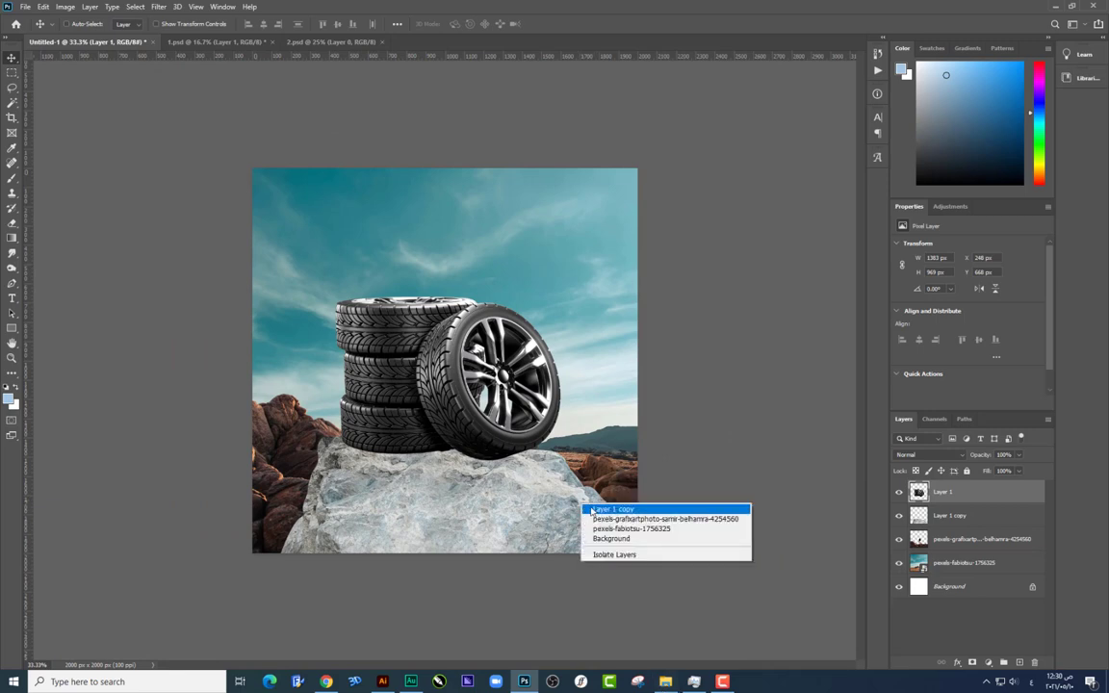
{"action": "left_click", "coordinate": [608, 511]}
{"action": "left_click_drag", "start_coordinate": [551, 509], "coordinate": [456, 493]}
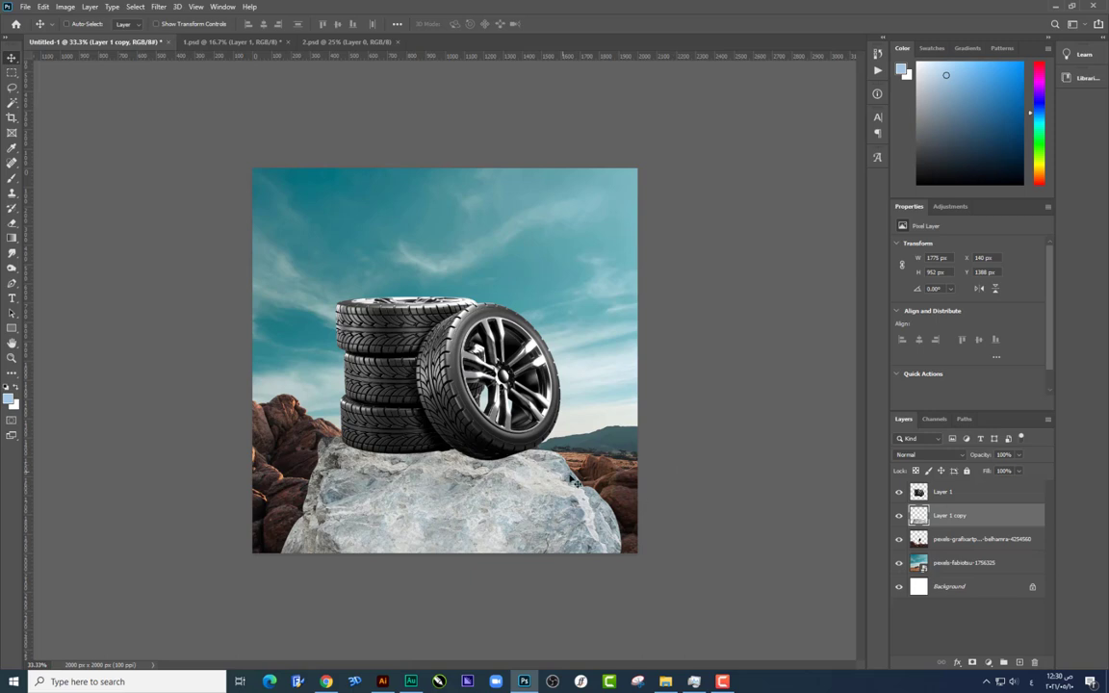
{"action": "right_click", "coordinate": [576, 481]}
{"action": "left_click", "coordinate": [640, 493]}
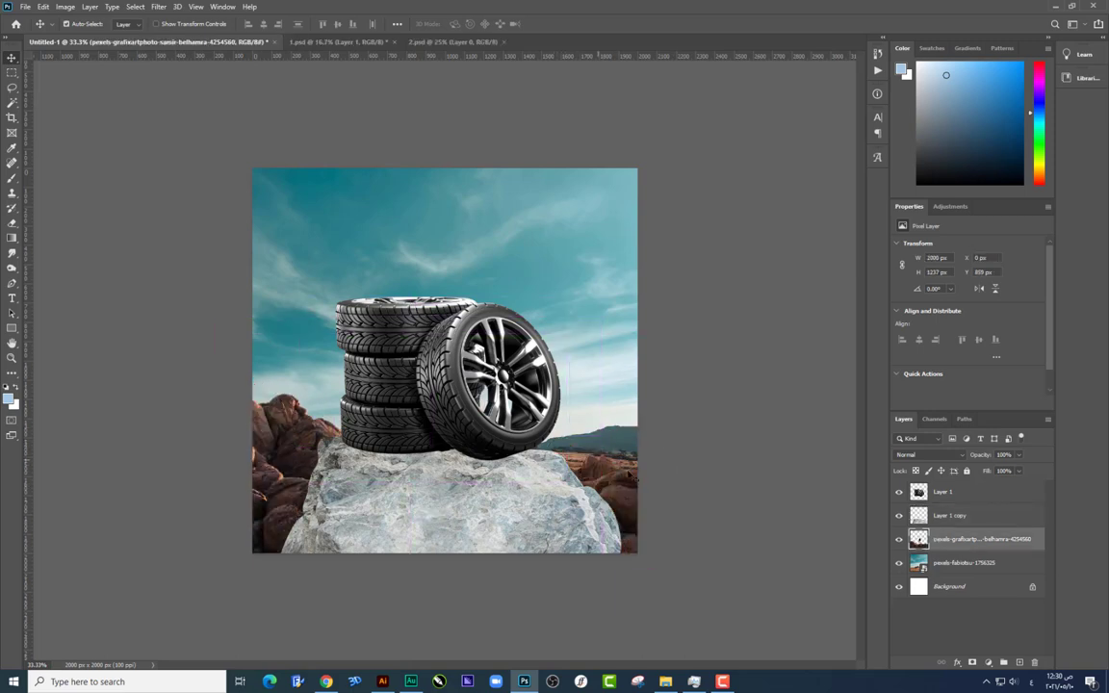
{"action": "right_click", "coordinate": [503, 465]}
{"action": "left_click", "coordinate": [539, 470]}
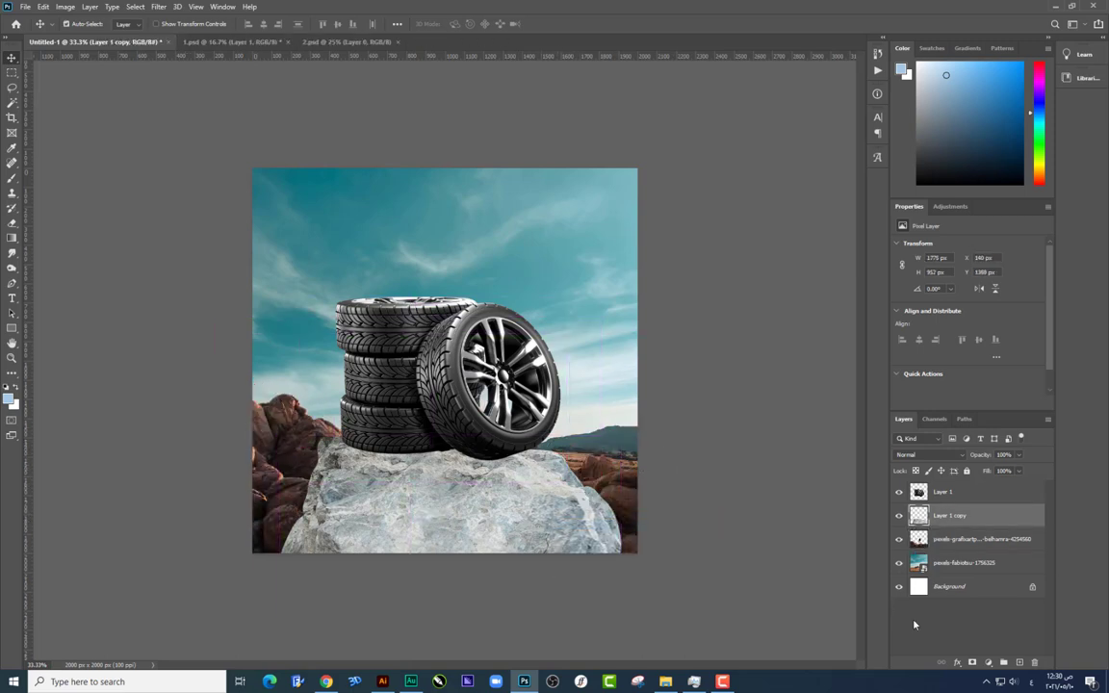
Try a clipped, colorized Hue/Saturation adjustment on the rock, then delete it.
{"action": "left_click", "coordinate": [992, 664]}
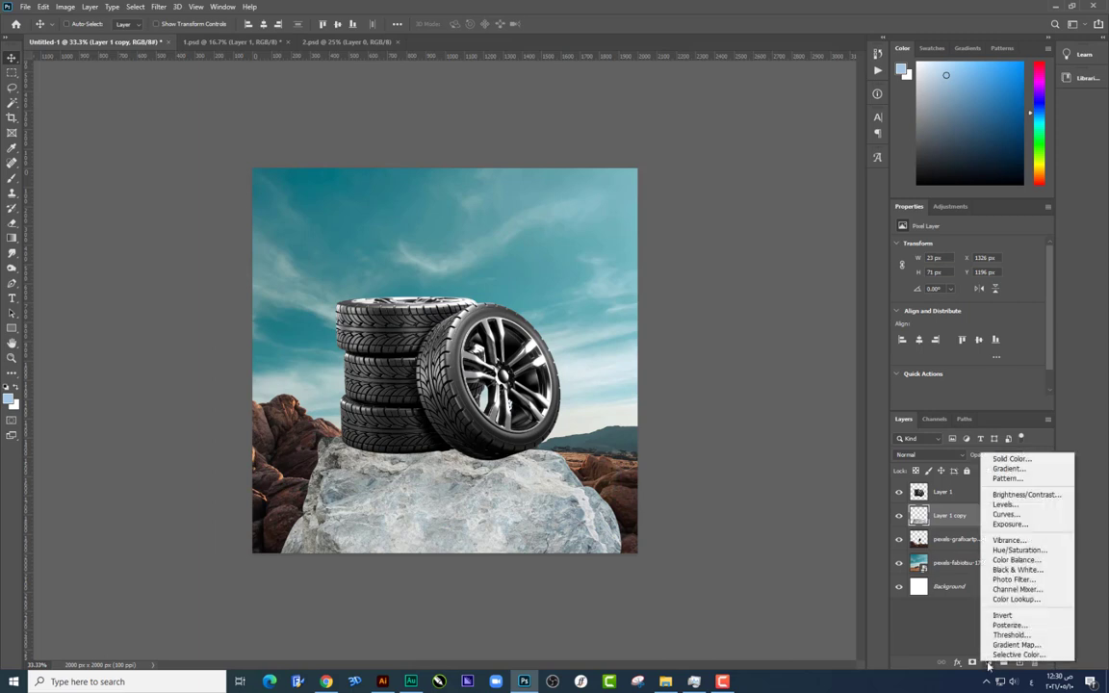
{"action": "left_click", "coordinate": [1016, 551]}
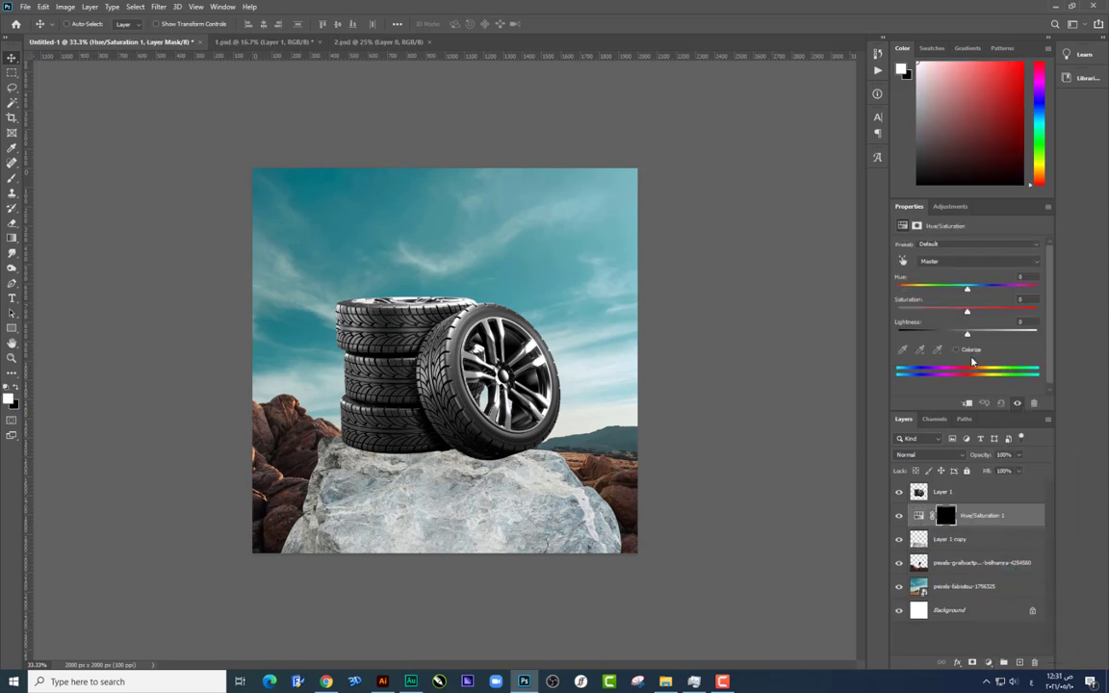
{"action": "left_click", "coordinate": [957, 350]}
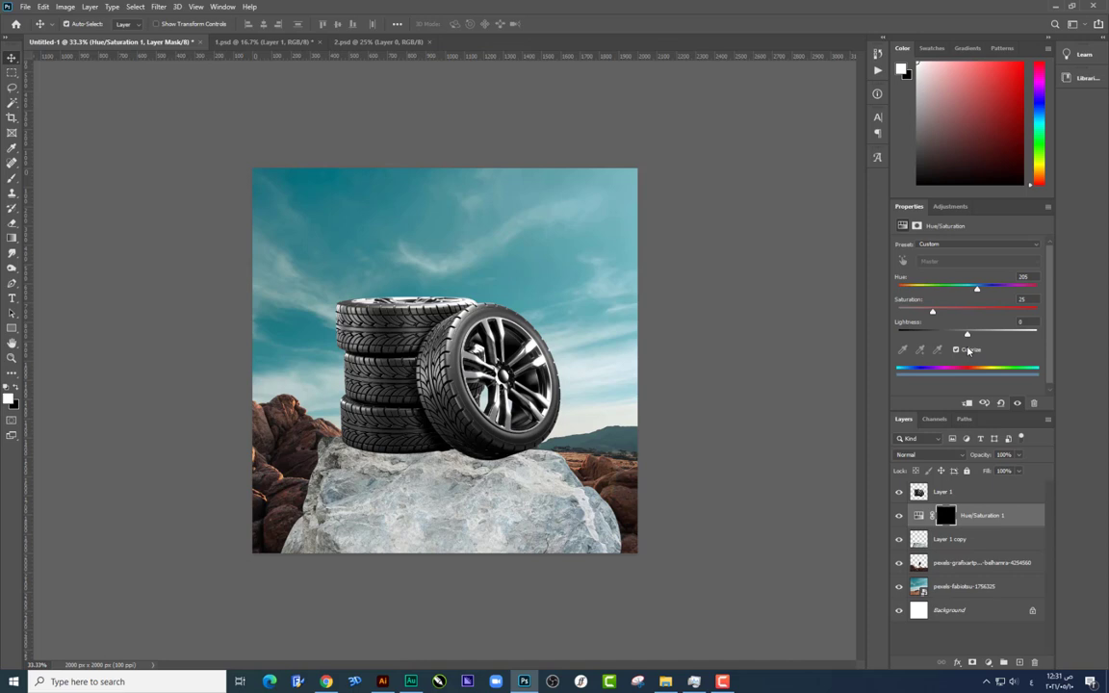
{"action": "key", "text": "ctrl+alt+g"}
{"action": "left_click_drag", "start_coordinate": [952, 340], "coordinate": [956, 315]}
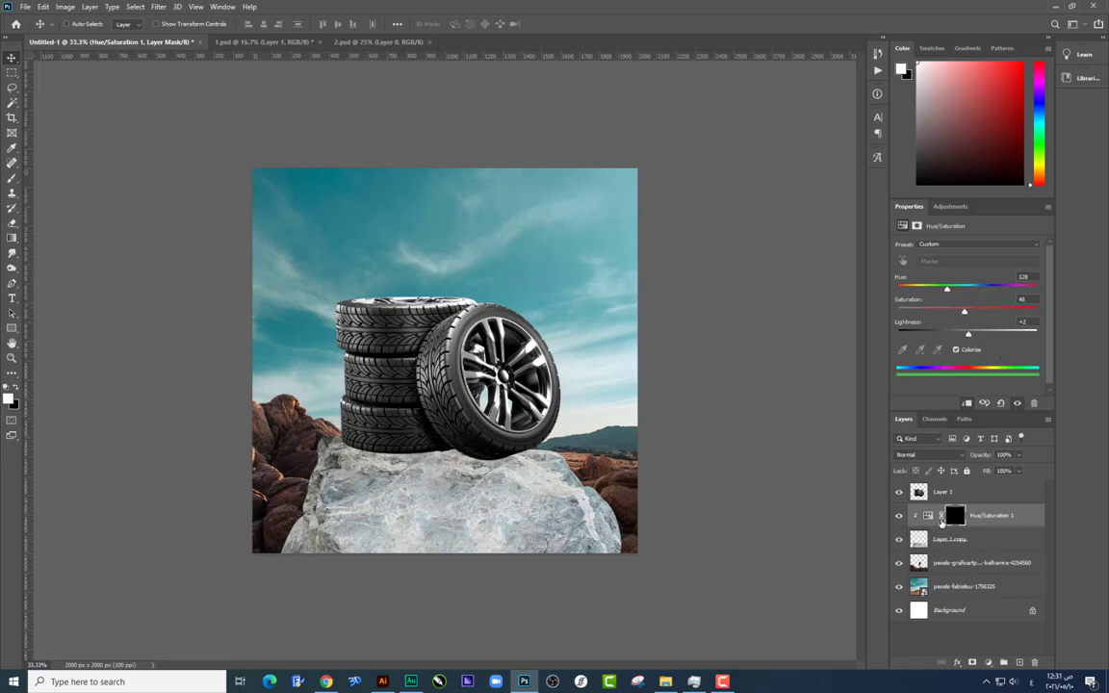
{"action": "key", "text": "Delete"}
Add a new colorized Hue/Saturation adjustment that darkens the rock and shifts its hue to brown.
{"action": "left_click", "coordinate": [988, 662]}
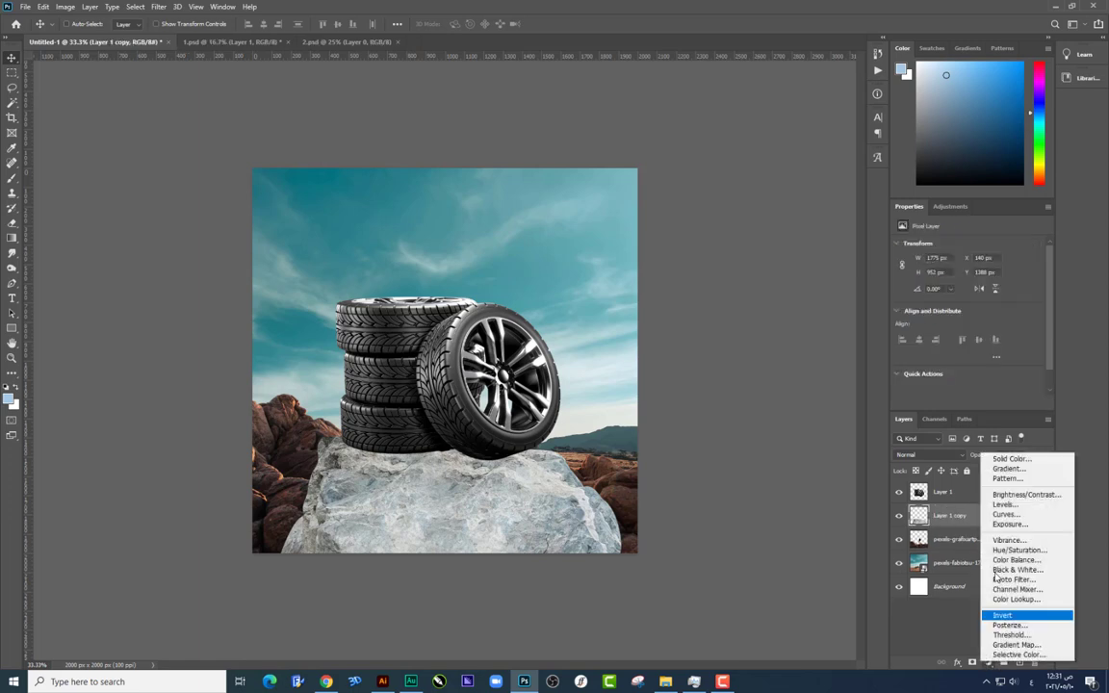
{"action": "left_click", "coordinate": [1013, 551]}
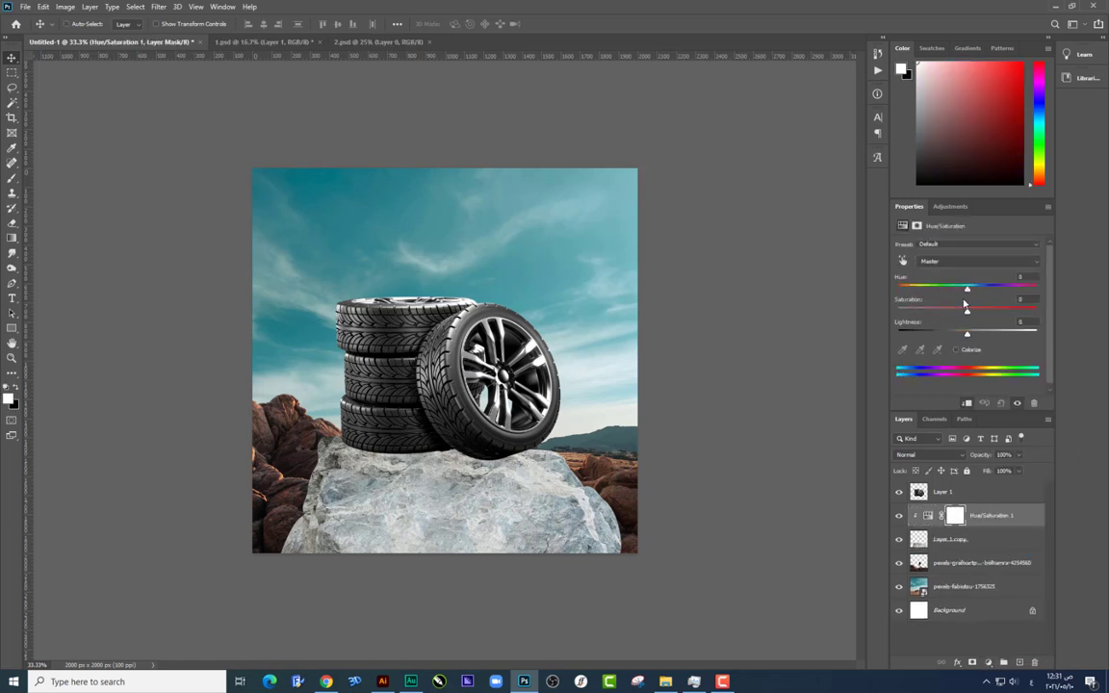
{"action": "left_click", "coordinate": [969, 350]}
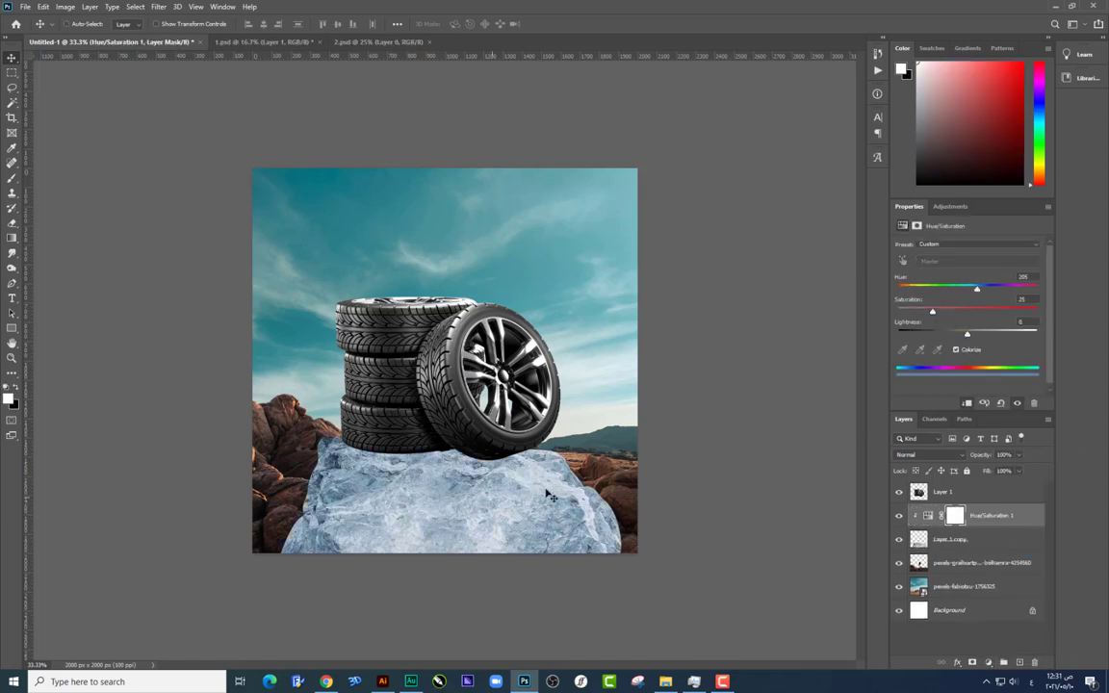
{"action": "left_click", "coordinate": [944, 333]}
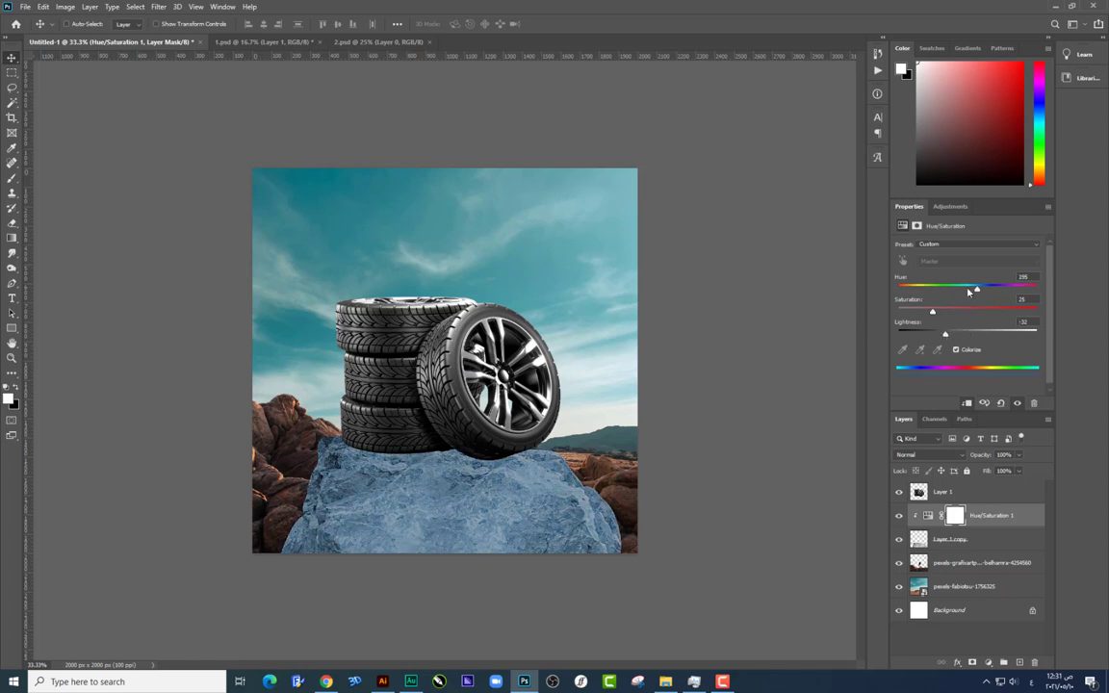
{"action": "left_click_drag", "start_coordinate": [969, 291], "coordinate": [949, 294]}
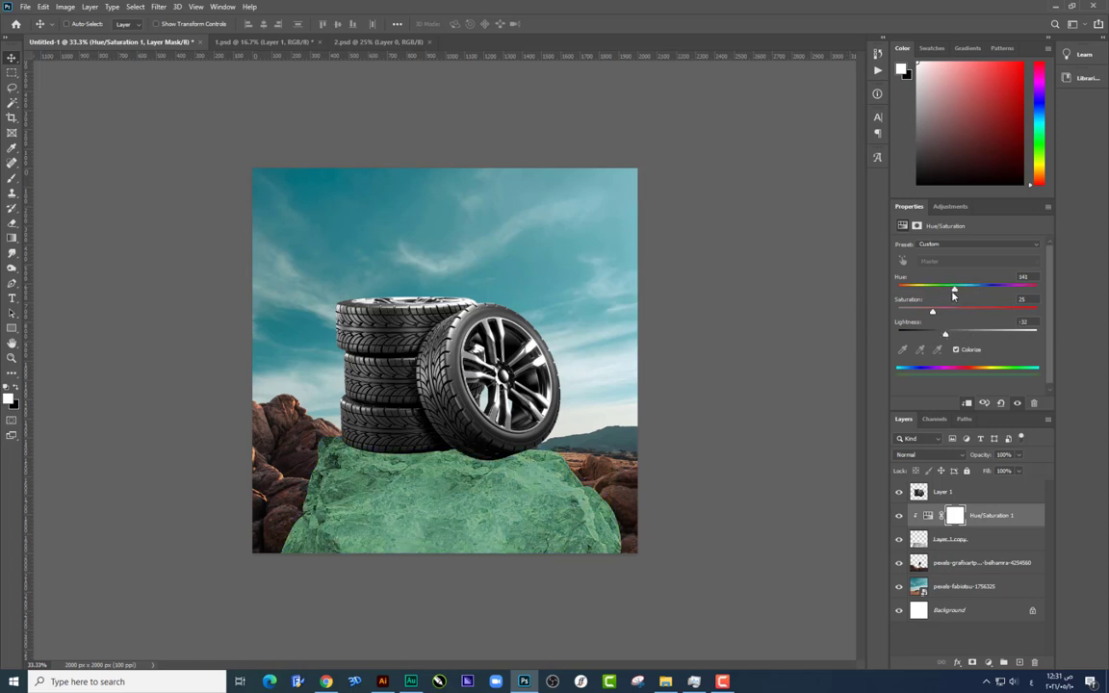
{"action": "left_click_drag", "start_coordinate": [942, 292], "coordinate": [908, 291]}
{"action": "left_click_drag", "start_coordinate": [935, 337], "coordinate": [939, 336]}
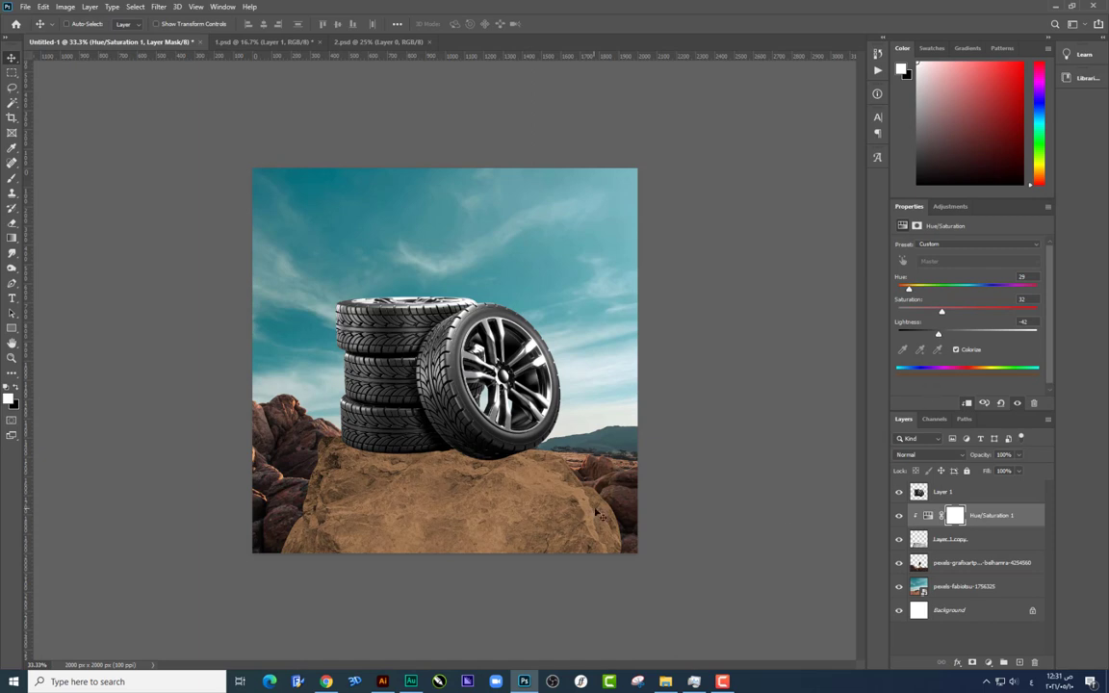
Set the tint to Multiply and fine-tune it to Hue 23, Saturation 33, Lightness −36.
{"action": "left_click", "coordinate": [911, 456]}
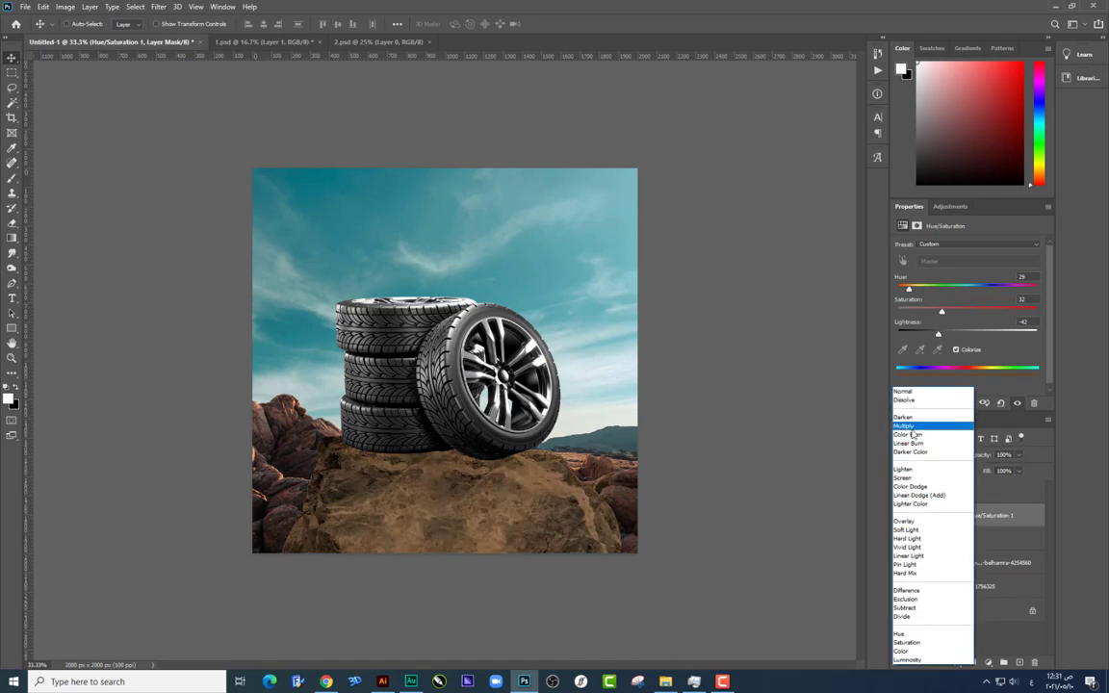
{"action": "left_click", "coordinate": [911, 428]}
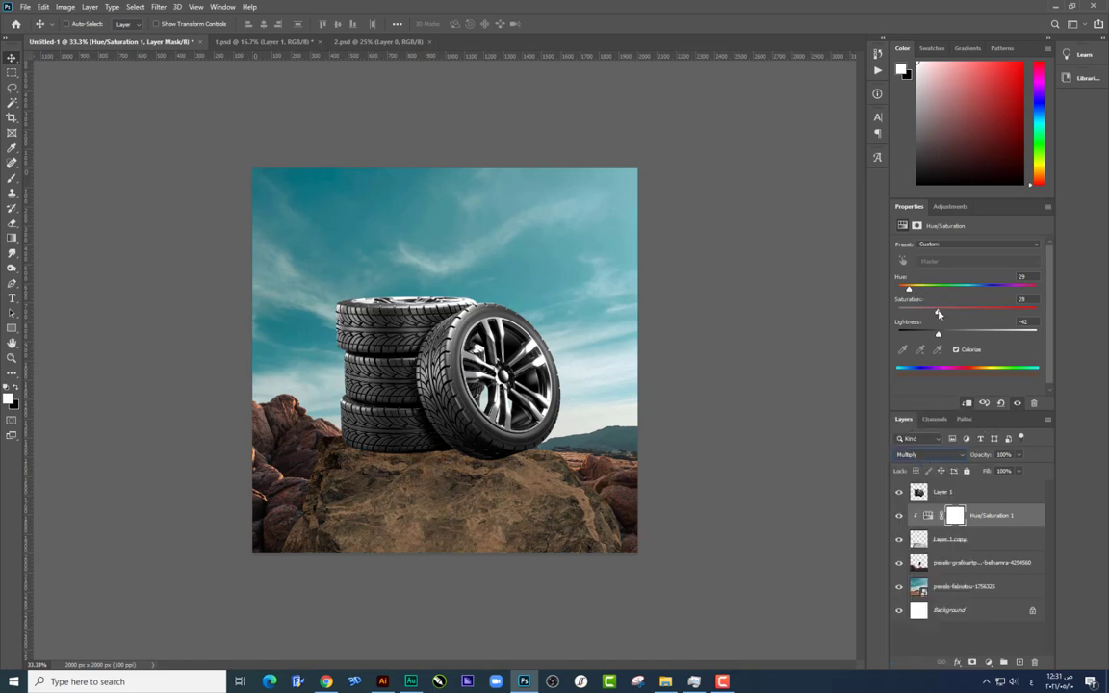
{"action": "left_click_drag", "start_coordinate": [938, 335], "coordinate": [942, 335]}
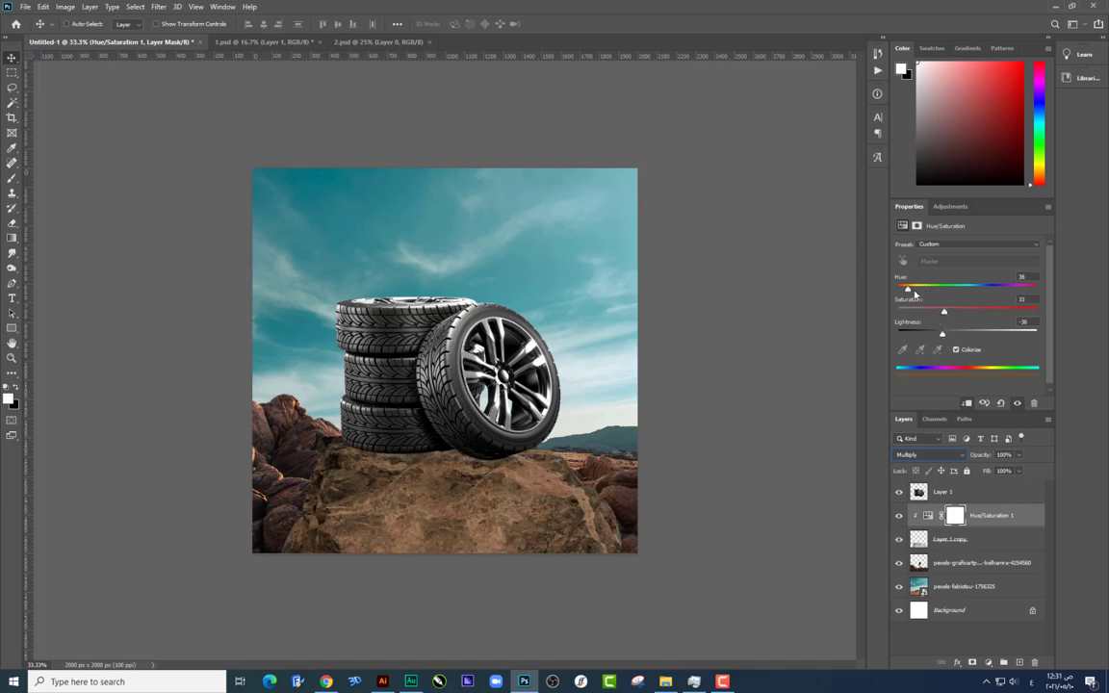
{"action": "left_click_drag", "start_coordinate": [915, 294], "coordinate": [906, 292]}
Move the Layer 1 tire stack up and right, then nudge it down onto the brown rock.
{"action": "left_click", "coordinate": [630, 488], "text": "ctrl"}
{"action": "left_click", "coordinate": [536, 424], "text": "ctrl"}
{"action": "key", "text": "ctrl+minus"}
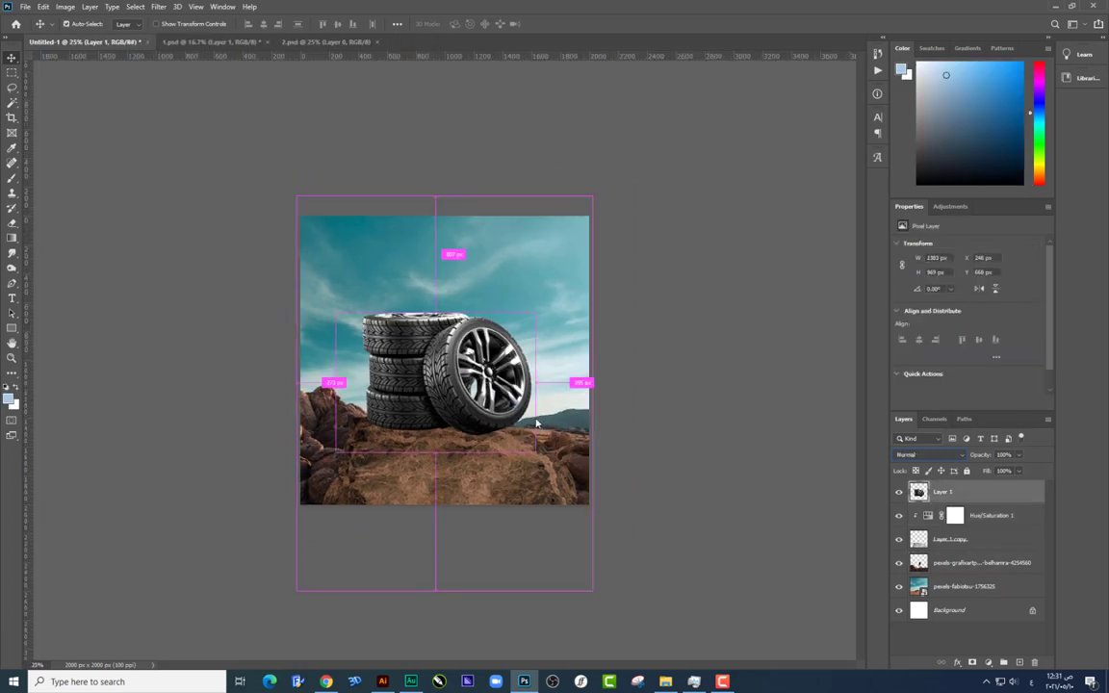
{"action": "key", "text": "ctrl+minus"}
{"action": "key", "text": "ctrl+plus"}
{"action": "key", "text": "ctrl+plus"}
{"action": "key", "text": "ctrl+plus"}
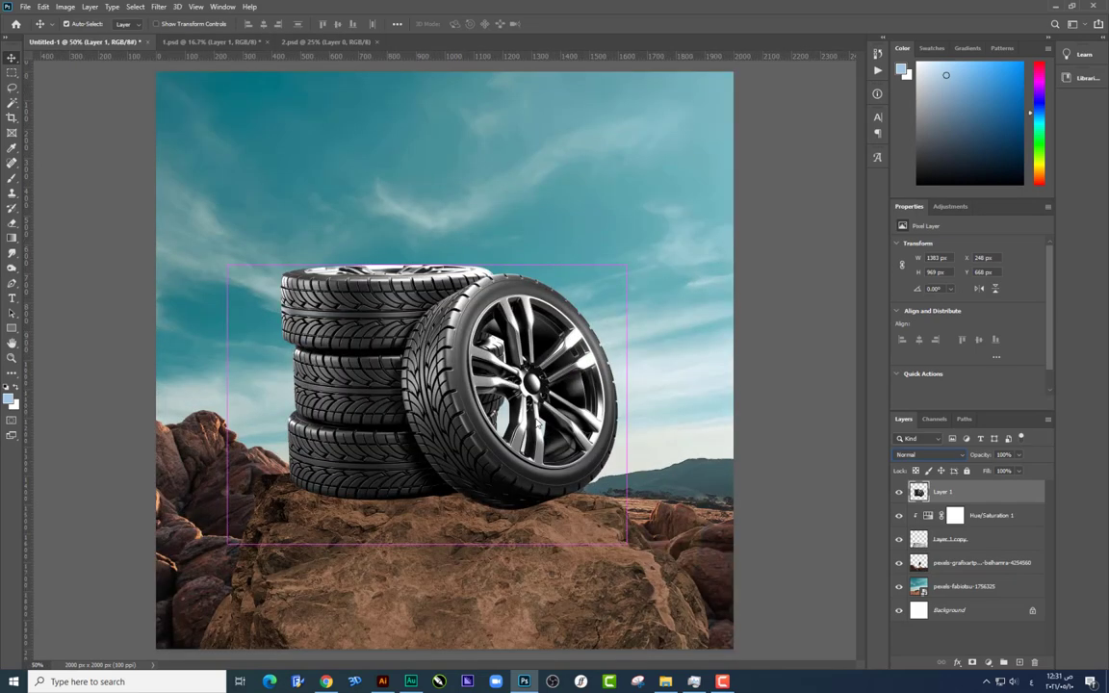
{"action": "key", "text": "ctrl+plus"}
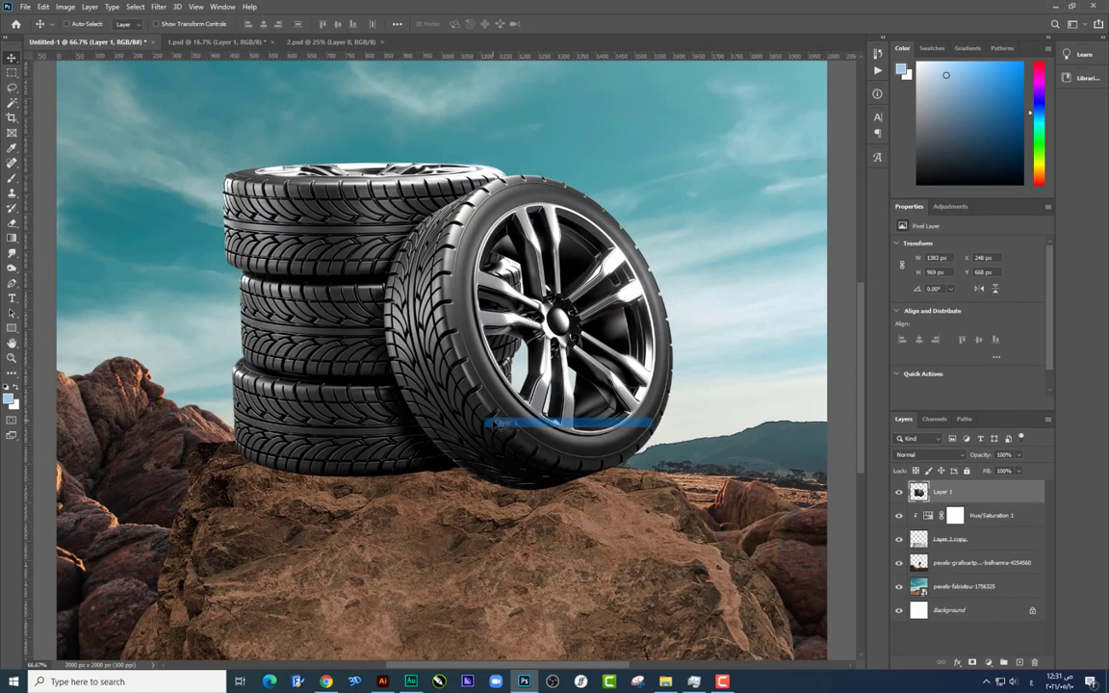
{"action": "left_click_drag", "start_coordinate": [492, 424], "coordinate": [510, 387]}
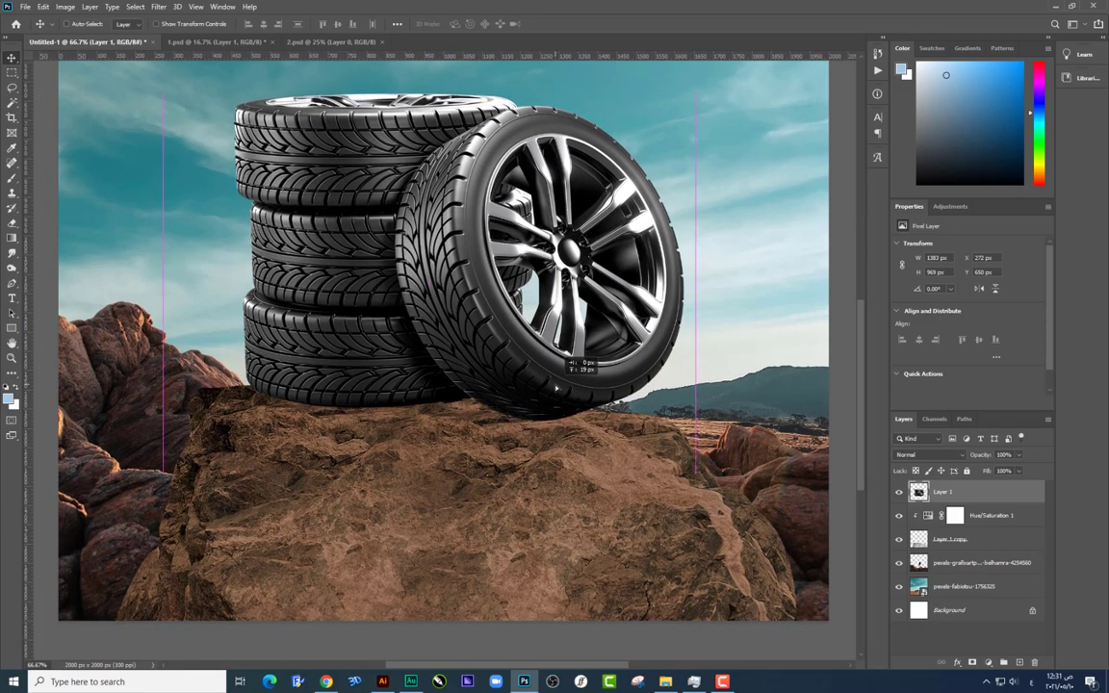
{"action": "left_click_drag", "start_coordinate": [552, 435], "coordinate": [558, 454]}
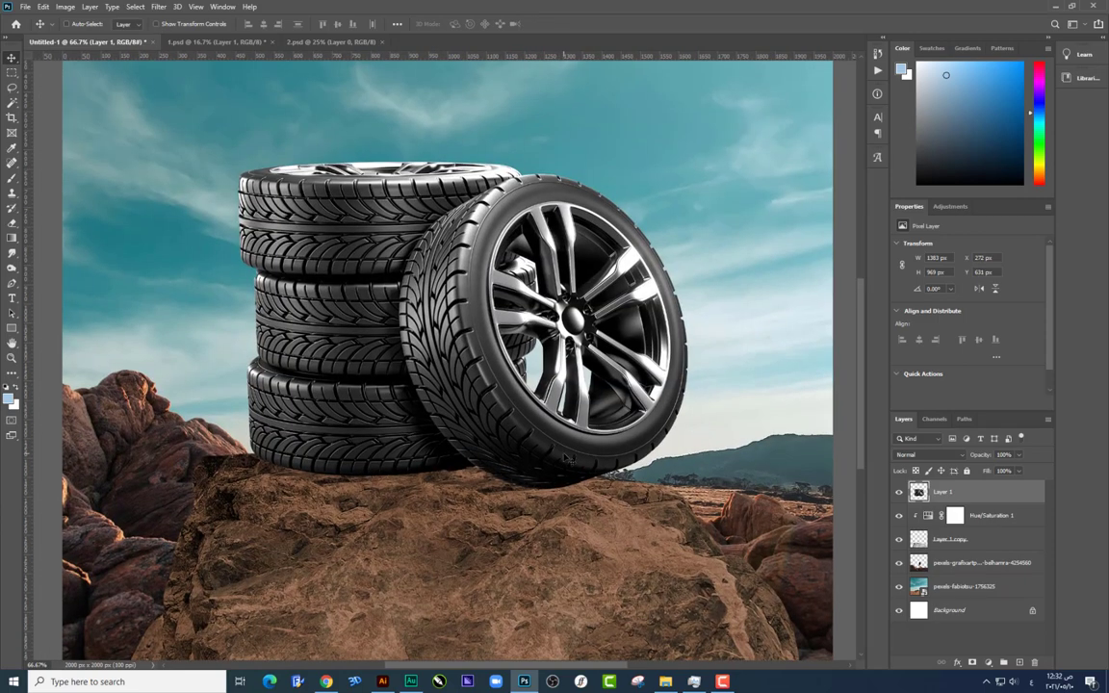
{"action": "key", "text": "Down"}
{"action": "key", "text": "Down"}
{"action": "key", "text": "Down"}
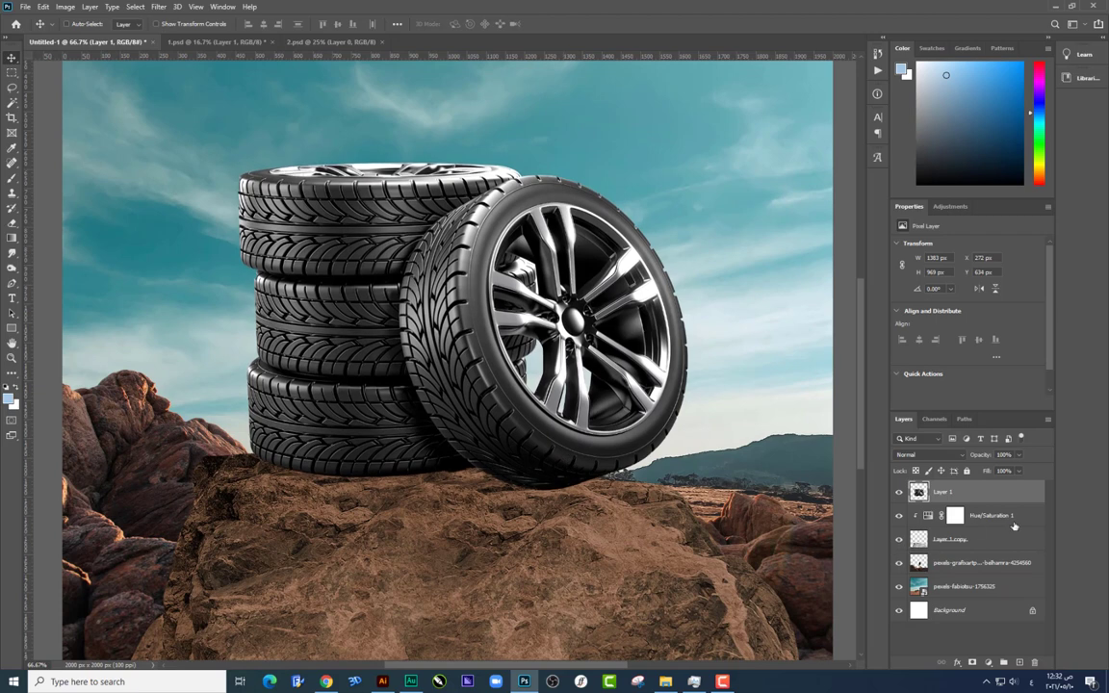
Add a new layer above Hue/Saturation 1 and paint a soft black spot on the rock.
{"action": "left_click", "coordinate": [1001, 517]}
{"action": "left_click", "coordinate": [1019, 663]}
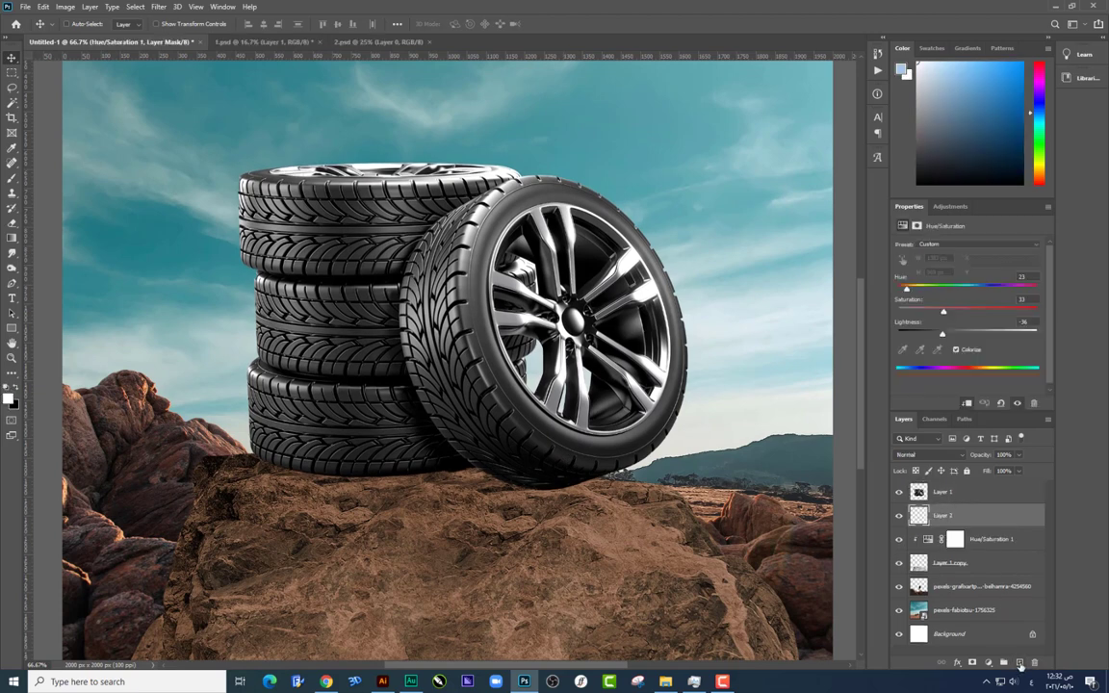
{"action": "left_click", "coordinate": [12, 179]}
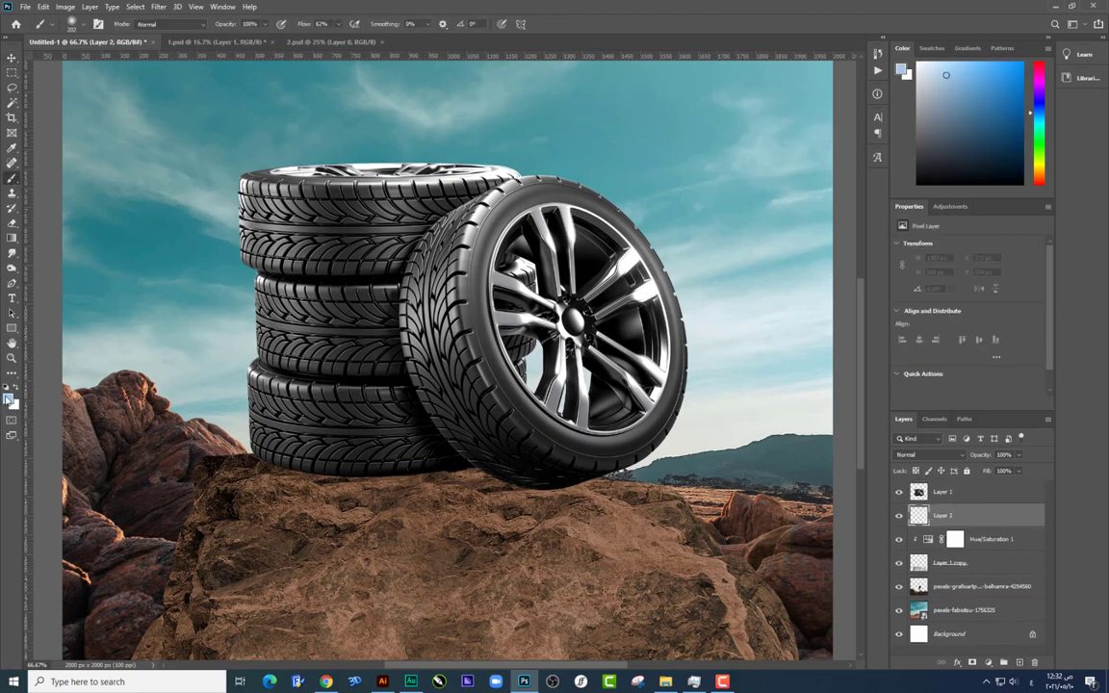
{"action": "left_click", "coordinate": [10, 397]}
{"action": "left_click", "coordinate": [712, 398]}
{"action": "left_click", "coordinate": [851, 252]}
{"action": "left_click", "coordinate": [401, 509]}
Flatten and widen the black spot into a long shadow under the tires.
{"action": "key", "text": "ctrl+t"}
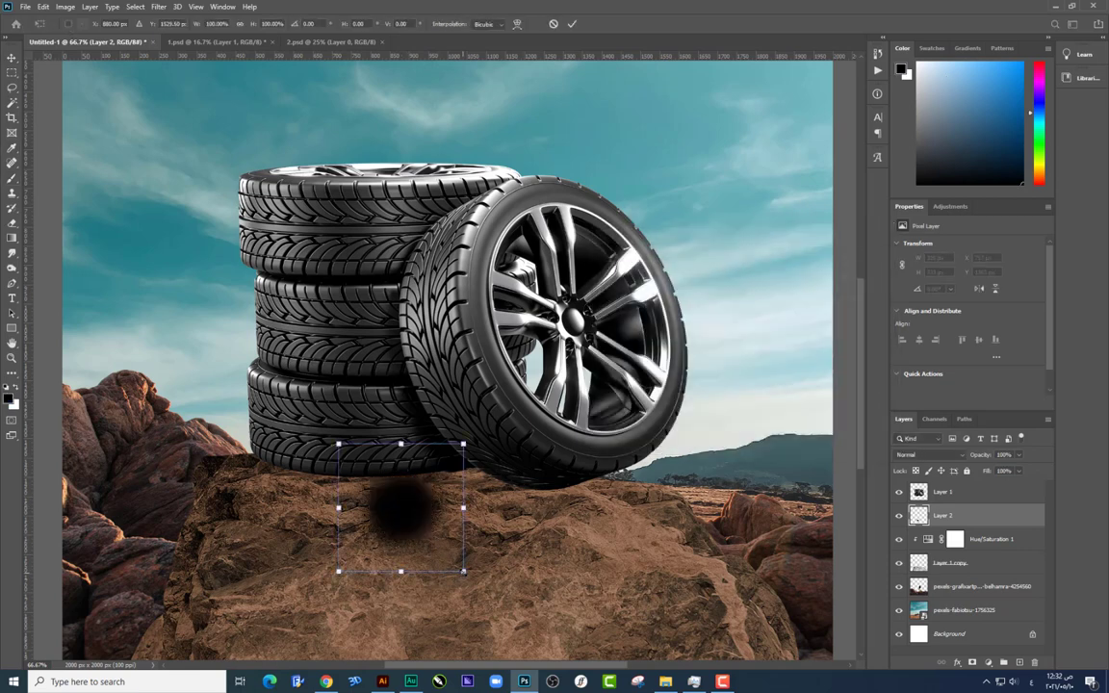
{"action": "left_click_drag", "start_coordinate": [463, 571], "coordinate": [638, 528]}
{"action": "left_click_drag", "start_coordinate": [503, 504], "coordinate": [502, 461]}
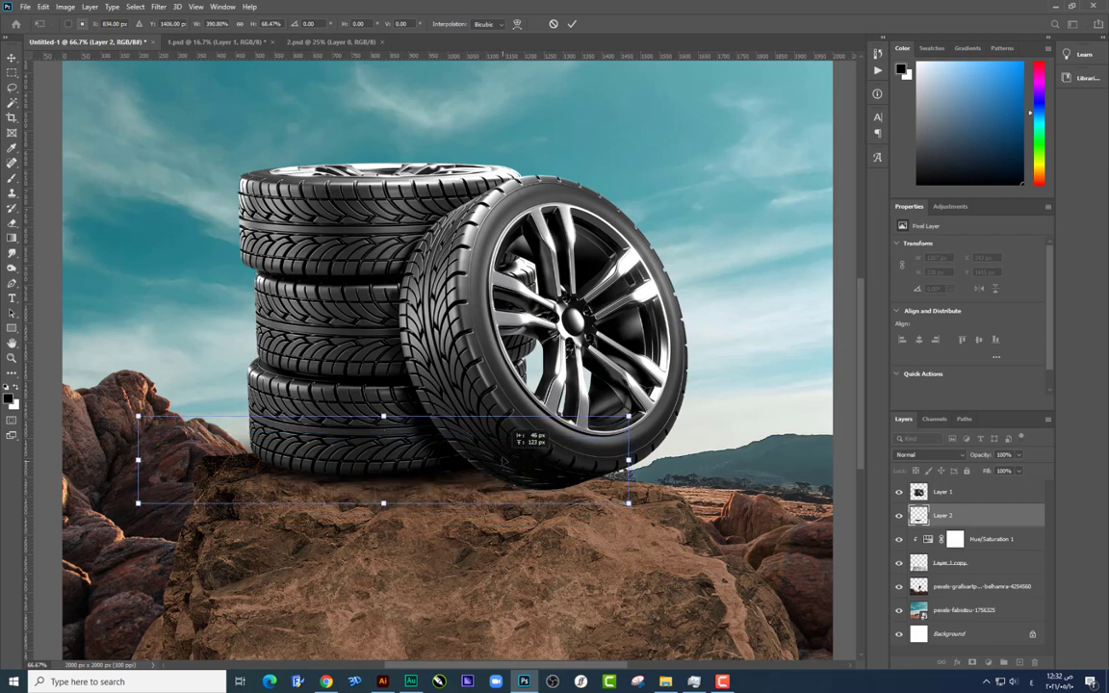
{"action": "left_click_drag", "start_coordinate": [627, 460], "coordinate": [684, 460]}
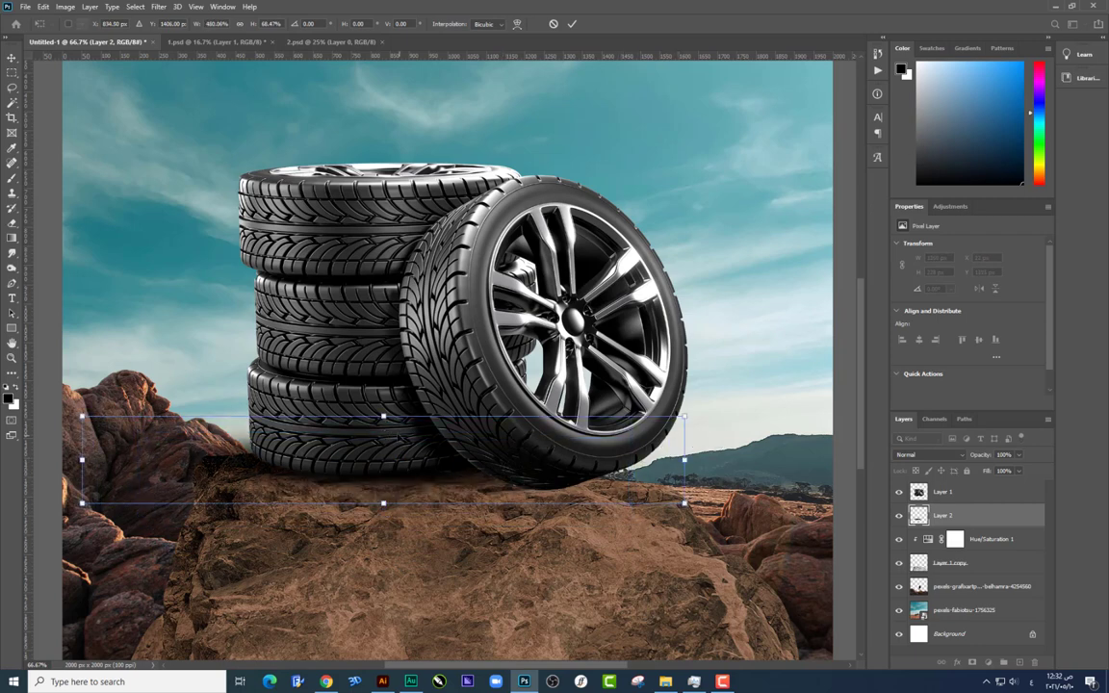
{"action": "key", "text": "Return"}
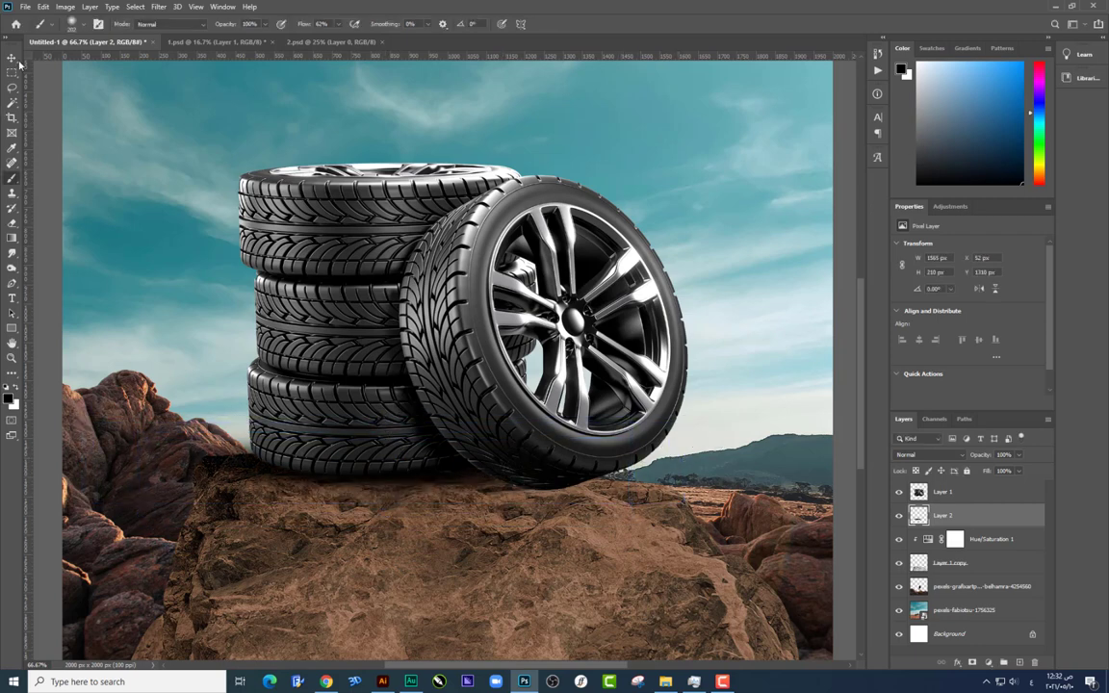
Place and resize a copy of the shadow beneath the front tire.
{"action": "left_click", "coordinate": [11, 58]}
{"action": "left_click_drag", "start_coordinate": [241, 539], "coordinate": [273, 554]}
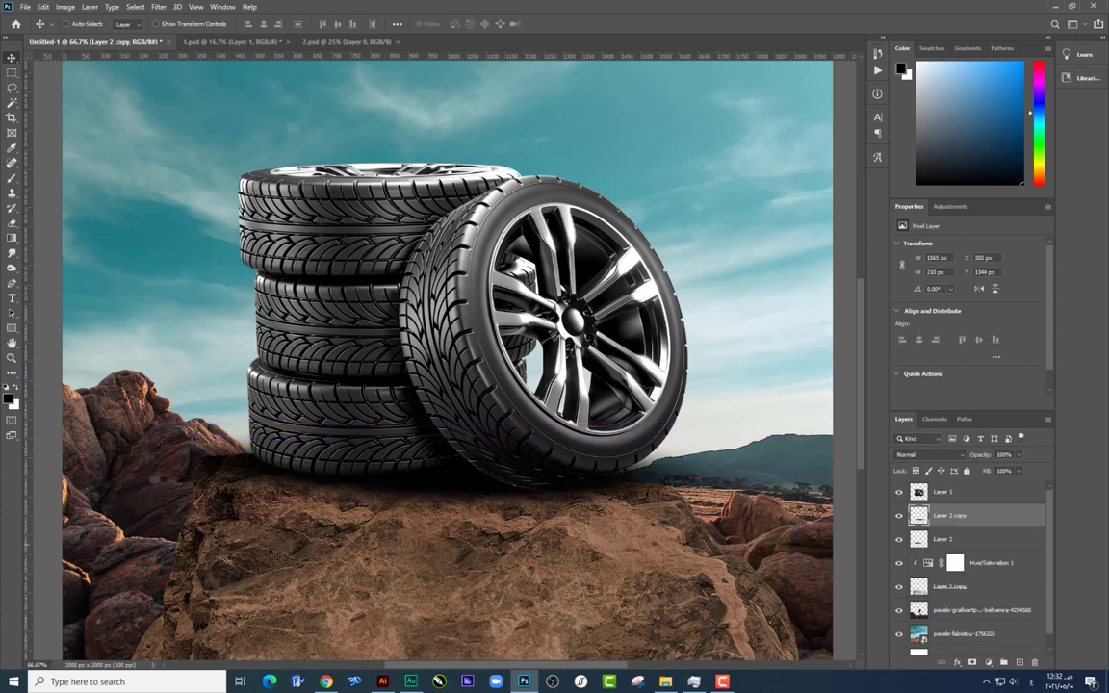
{"action": "left_click_drag", "start_coordinate": [501, 385], "coordinate": [493, 450]}
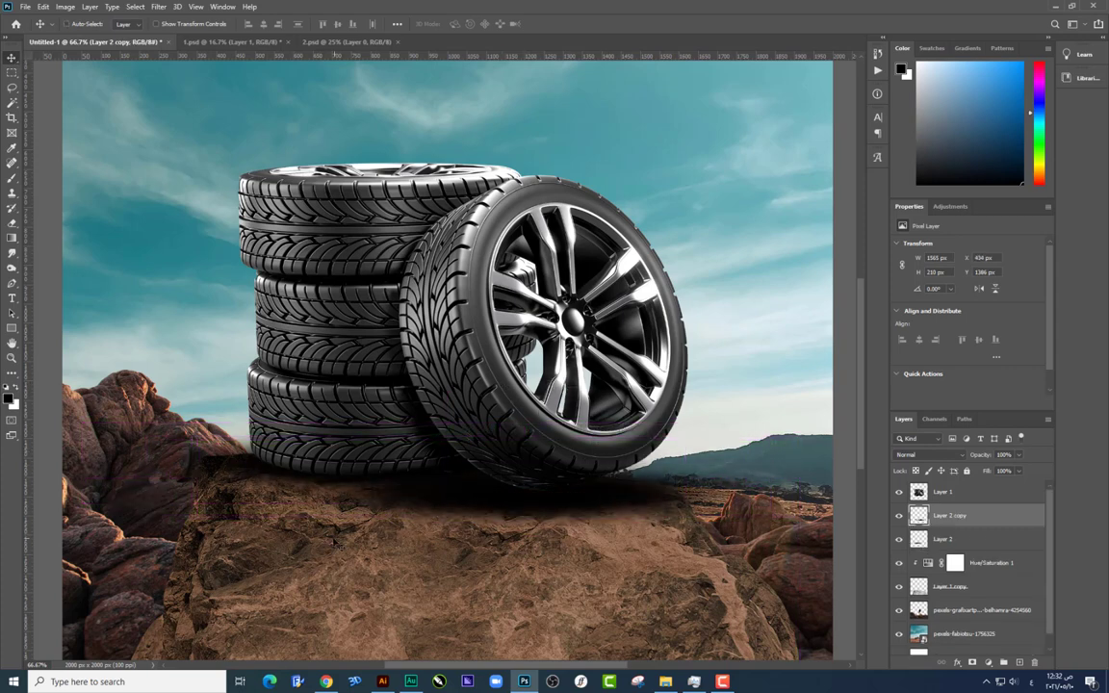
{"action": "key", "text": "ctrl+t"}
{"action": "left_click_drag", "start_coordinate": [453, 492], "coordinate": [579, 491]}
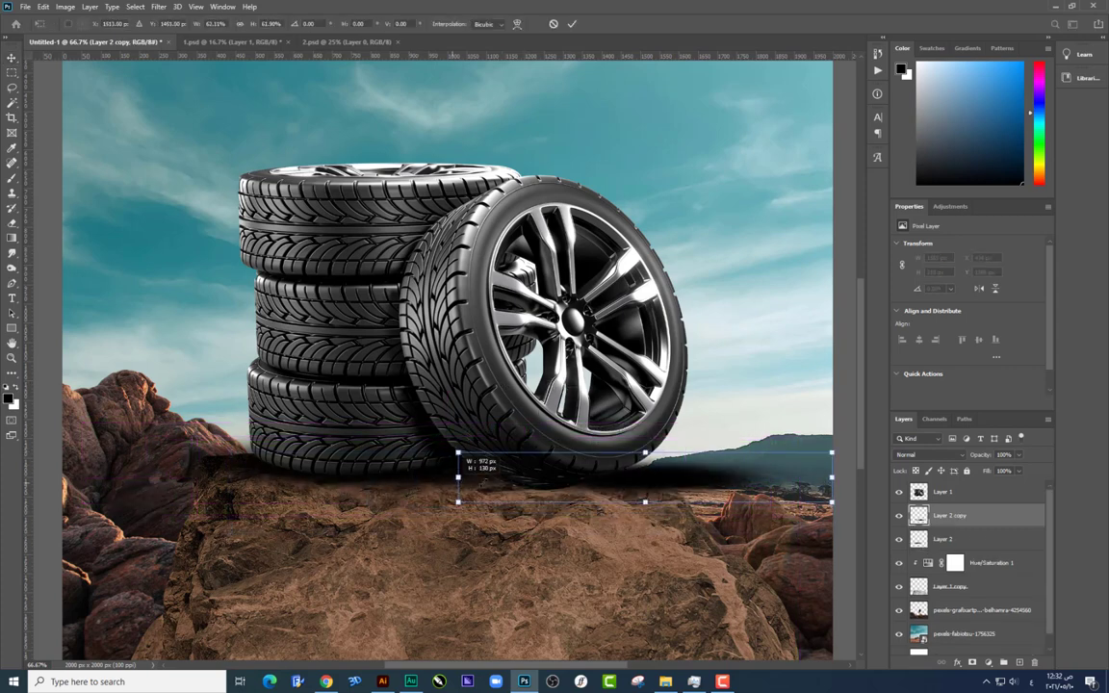
{"action": "key", "text": "Return"}
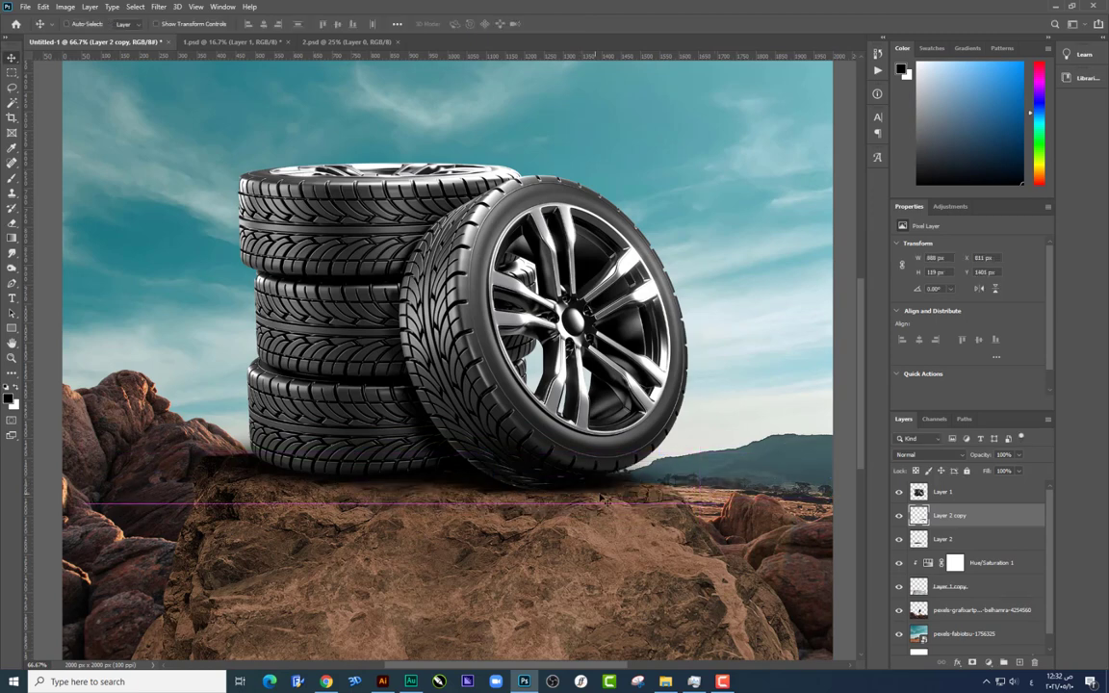
Add a layer clipped to the tire Layer 1 and paint dark shading along the tire bases.
{"action": "right_click", "coordinate": [550, 458]}
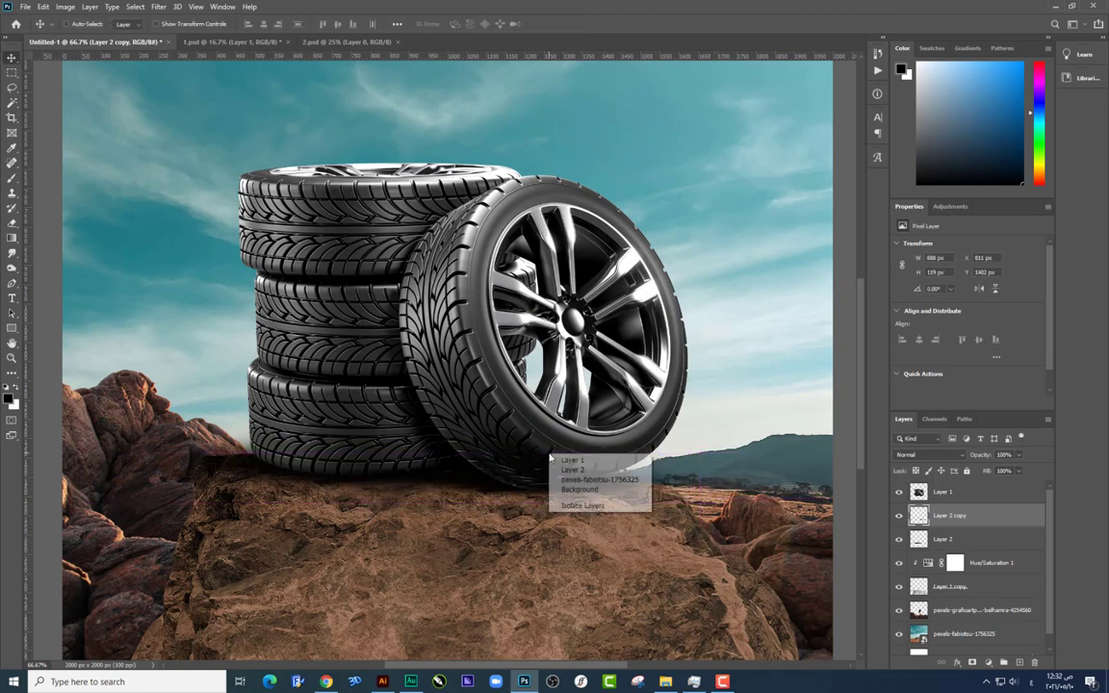
{"action": "left_click", "coordinate": [573, 460]}
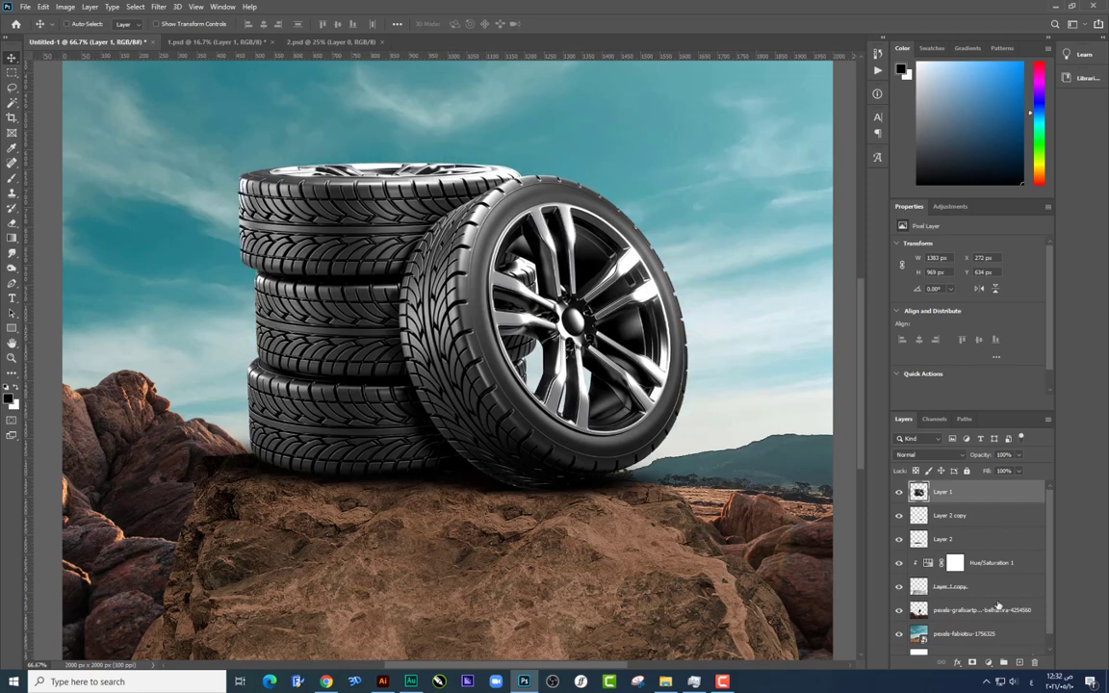
{"action": "left_click", "coordinate": [1021, 663]}
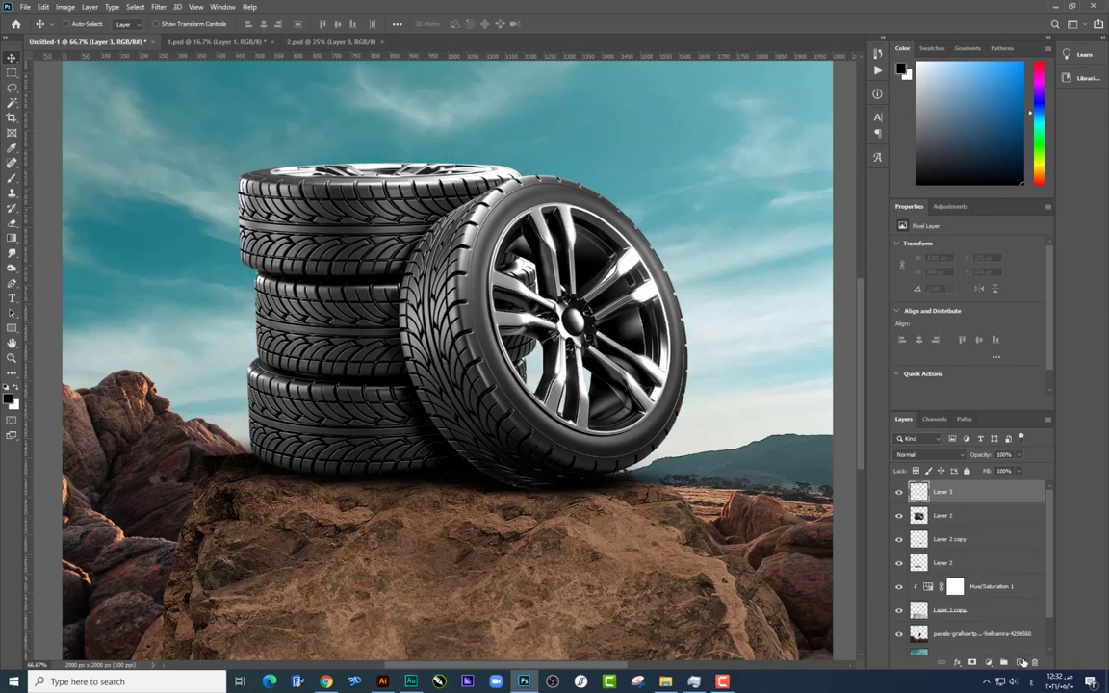
{"action": "key", "text": "ctrl+alt+g"}
{"action": "left_click", "coordinate": [13, 179]}
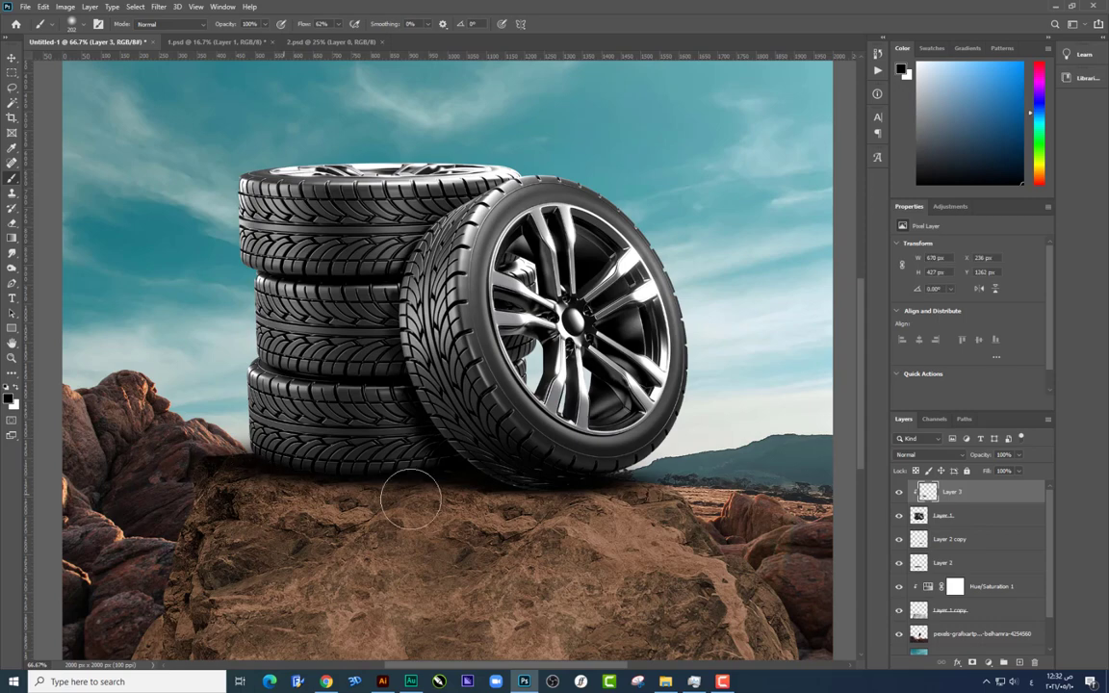
{"action": "mouse_move", "coordinate": [446, 470]}
{"action": "left_mouse_down"}
{"action": "mouse_move", "coordinate": [582, 507]}
{"action": "mouse_move", "coordinate": [289, 493]}
{"action": "left_mouse_up"}
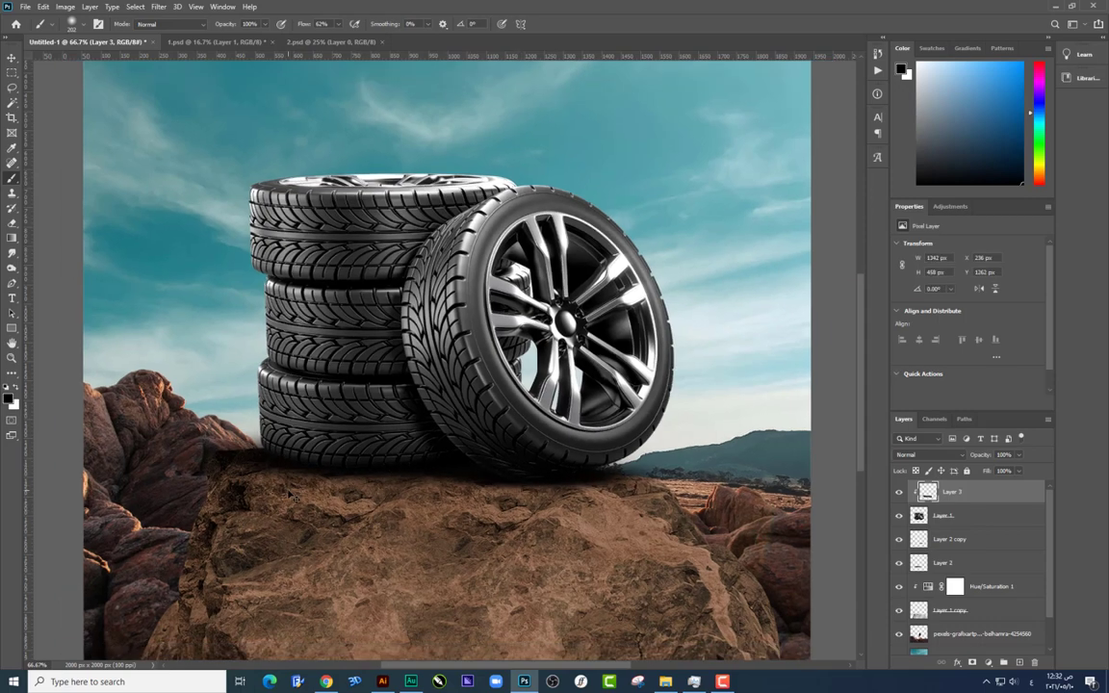
{"action": "key", "text": "ctrl+minus"}
{"action": "key", "text": "ctrl+minus"}
{"action": "key", "text": "ctrl+plus"}
{"action": "key", "text": "ctrl+minus"}
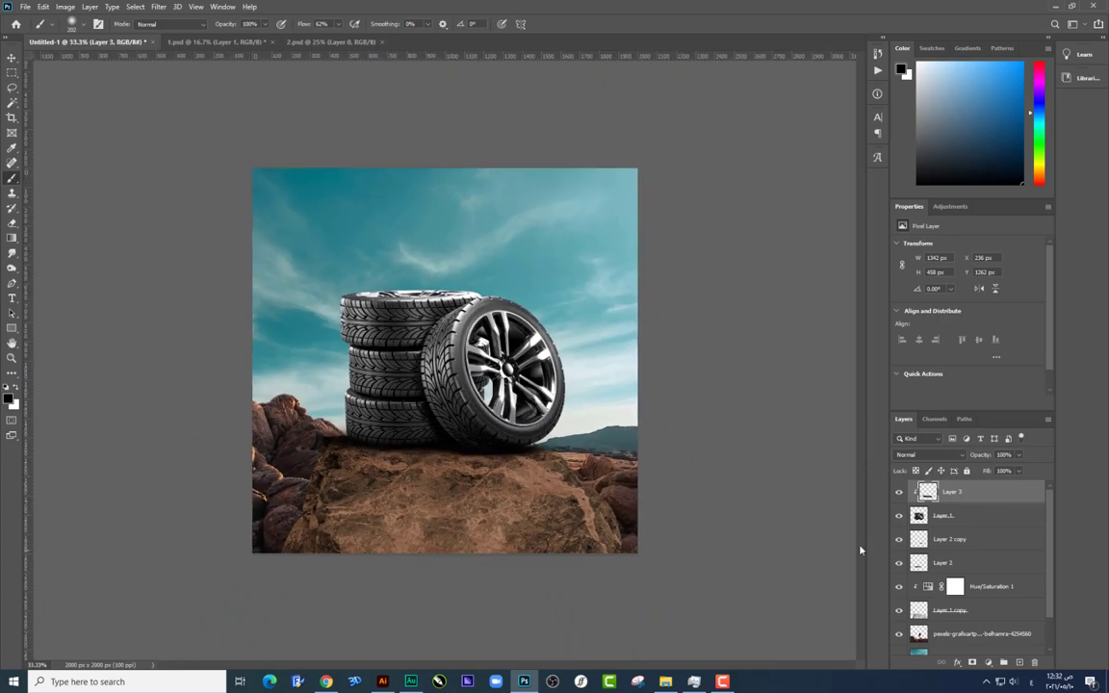
Paint a soft black band along the bottom on a new layer and stretch it upward over the rock.
{"action": "left_click", "coordinate": [1019, 662]}
{"action": "right_click", "coordinate": [629, 588]}
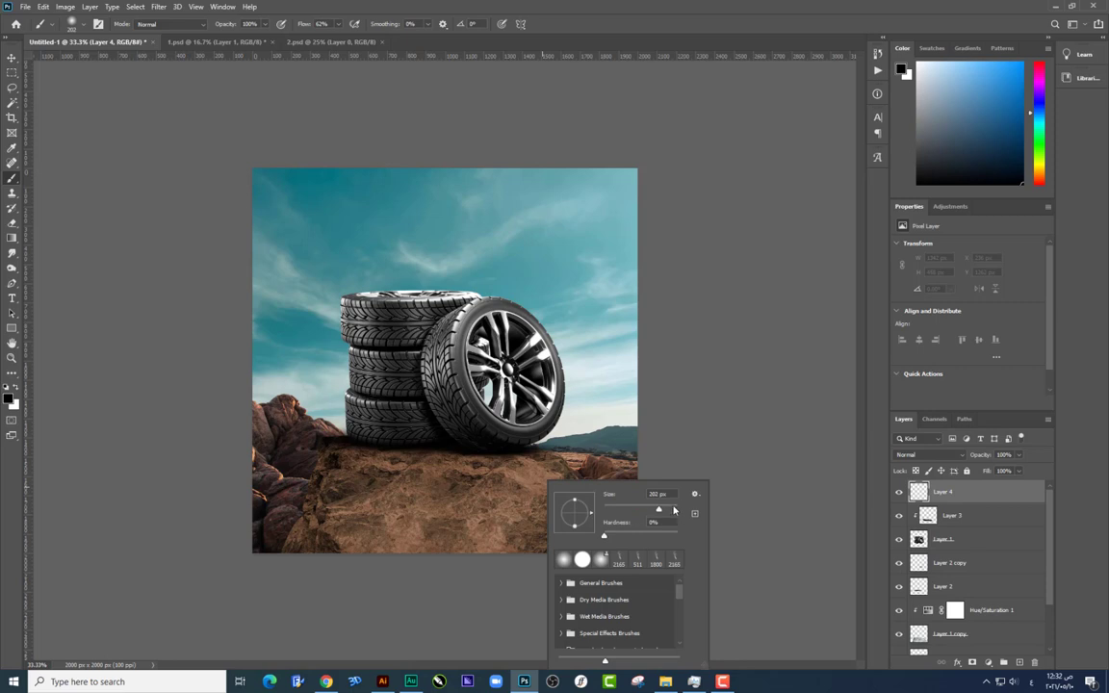
{"action": "mouse_move", "coordinate": [237, 569]}
{"action": "left_mouse_down"}
{"action": "mouse_move", "coordinate": [571, 566]}
{"action": "mouse_move", "coordinate": [607, 545]}
{"action": "left_mouse_up"}
{"action": "key", "text": "ctrl+t"}
{"action": "left_click_drag", "start_coordinate": [444, 489], "coordinate": [445, 324]}
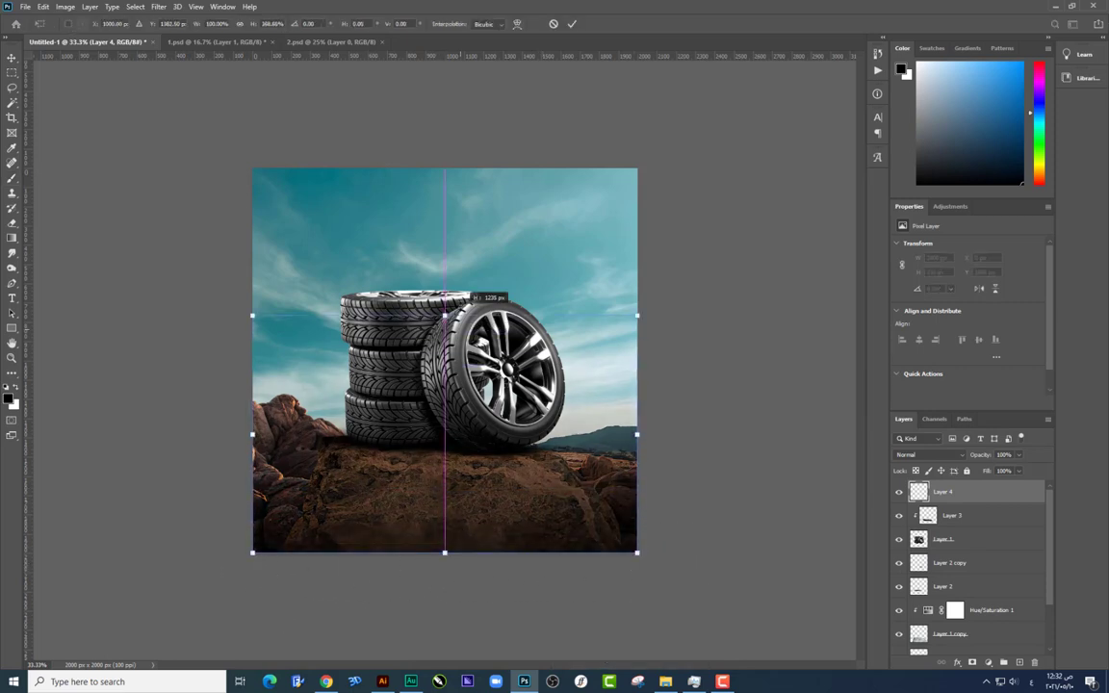
{"action": "key", "text": "Return"}
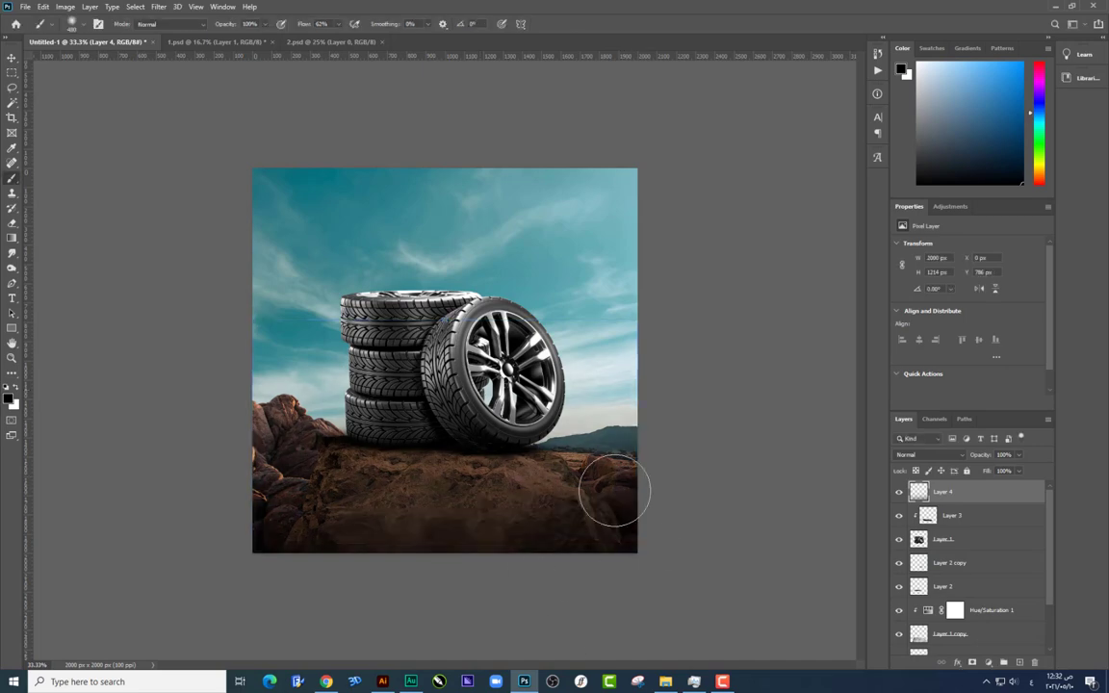
Open the sun flare file 3.psd from the project folder.
{"action": "left_click", "coordinate": [12, 58]}
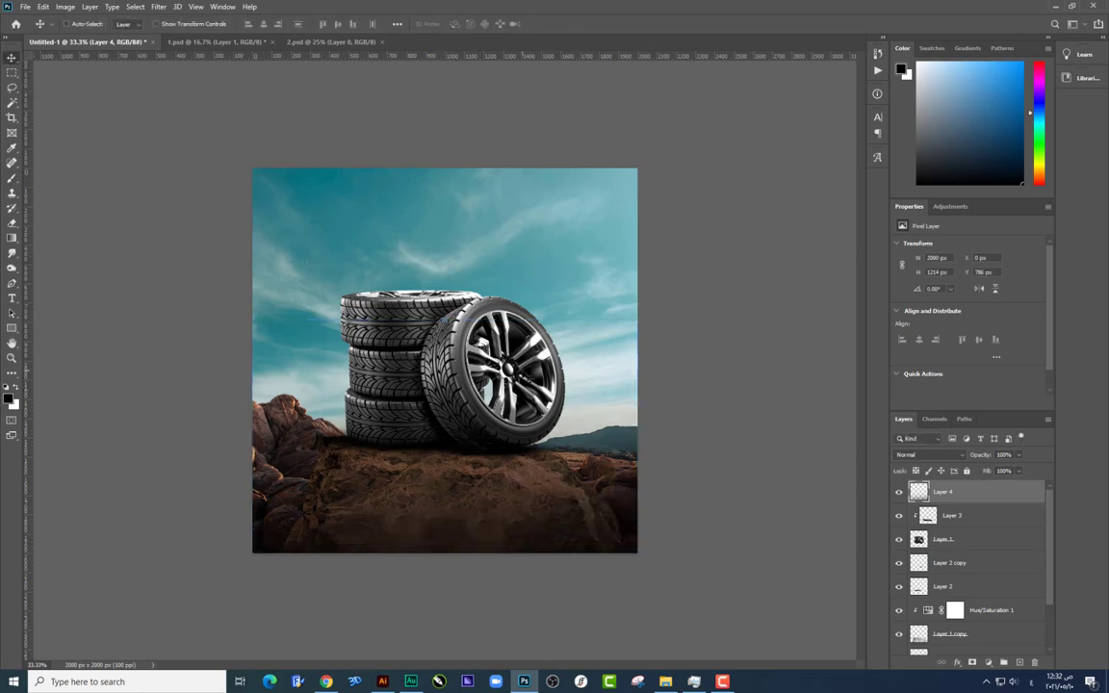
{"action": "left_click", "coordinate": [664, 681]}
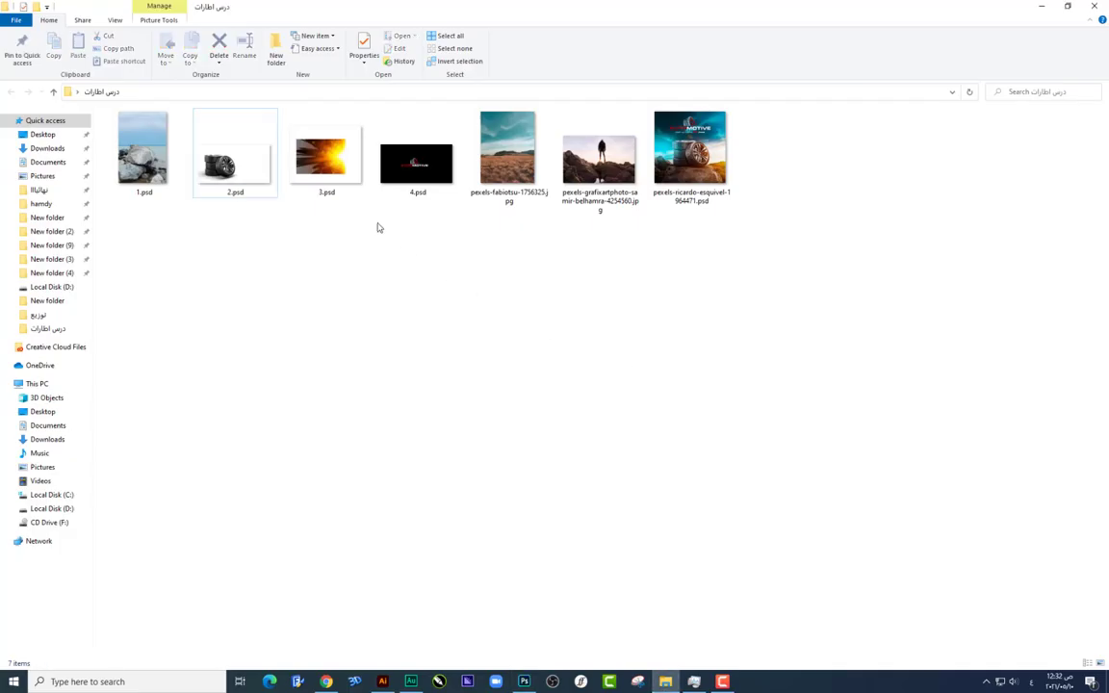
{"action": "left_click", "coordinate": [346, 182]}
{"action": "double_click", "coordinate": [337, 169]}
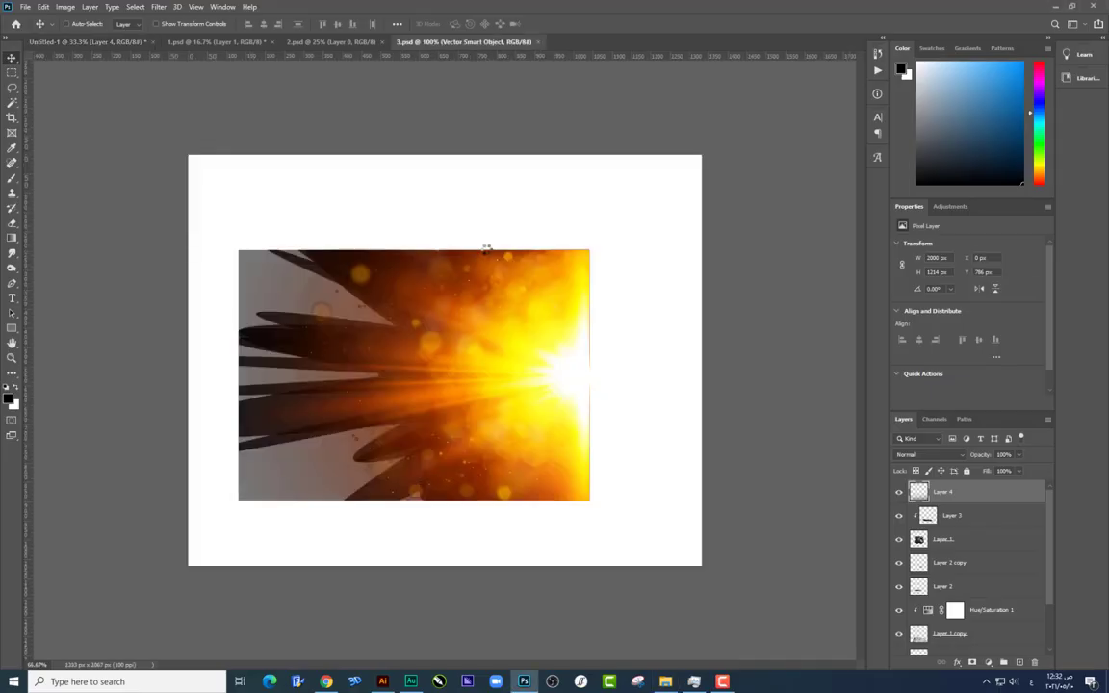
Bring the 3.psd sun flare into the ad, enlarge it, and set its blend mode to Screen.
{"action": "mouse_move", "coordinate": [412, 283]}
{"action": "left_mouse_down"}
{"action": "mouse_move", "coordinate": [265, 90]}
{"action": "mouse_move", "coordinate": [133, 32]}
{"action": "mouse_move", "coordinate": [590, 408]}
{"action": "mouse_move", "coordinate": [592, 453]}
{"action": "left_mouse_up"}
{"action": "key", "text": "ctrl+t"}
{"action": "left_click_drag", "start_coordinate": [638, 346], "coordinate": [682, 319]}
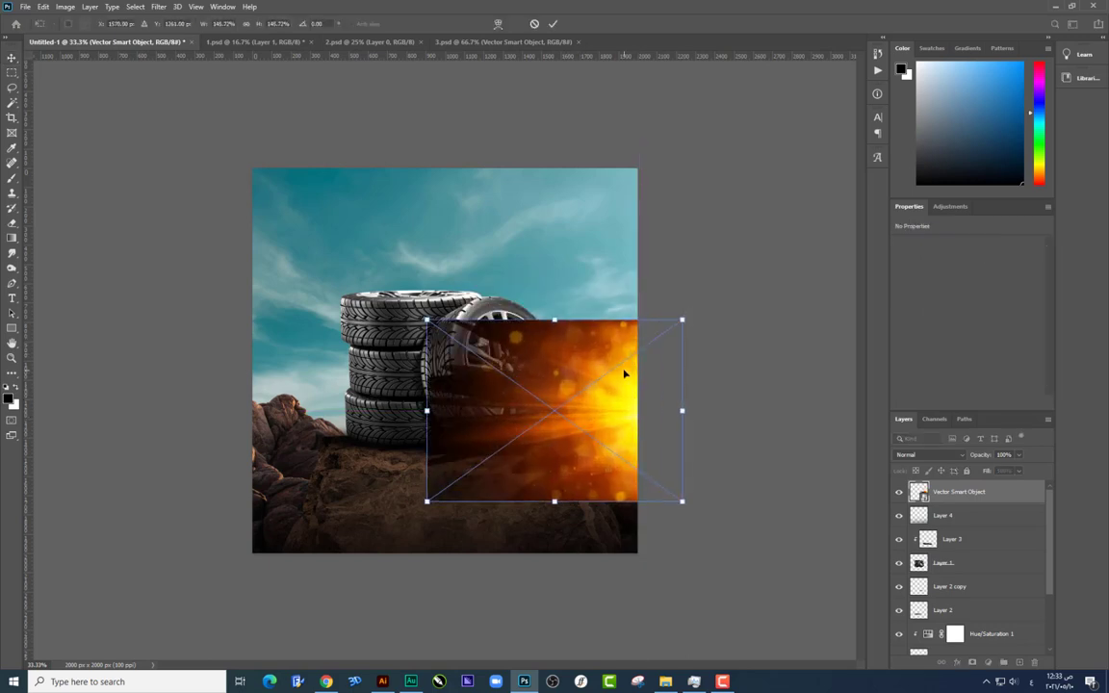
{"action": "key", "text": "Return"}
{"action": "left_click", "coordinate": [928, 454]}
{"action": "left_click", "coordinate": [938, 476]}
Enlarge the sun flare to about 208% and place it behind the tires on the right.
{"action": "left_click_drag", "start_coordinate": [575, 445], "coordinate": [613, 444]}
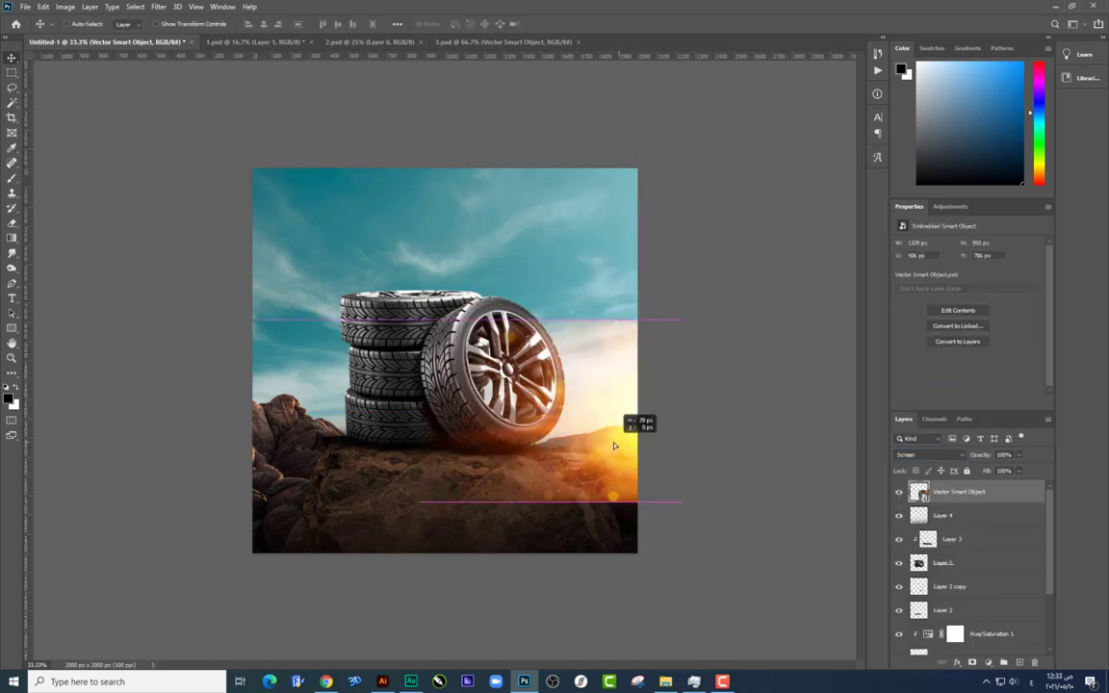
{"action": "key", "text": "ctrl+t"}
{"action": "left_click_drag", "start_coordinate": [668, 321], "coordinate": [723, 280]}
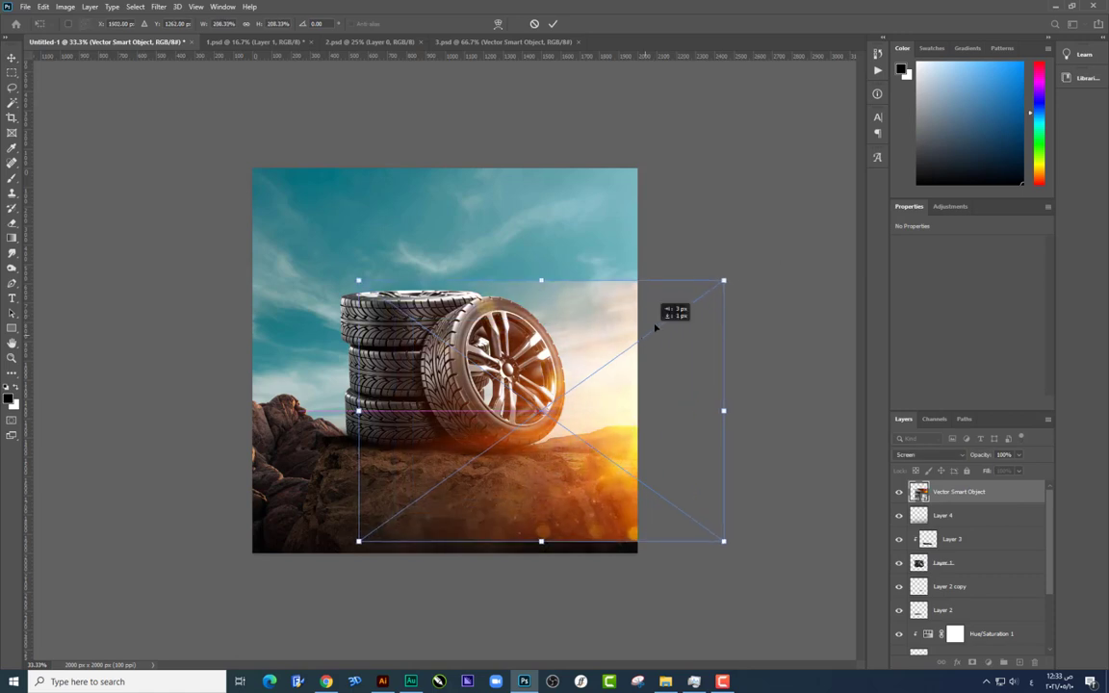
{"action": "key", "text": "Return"}
{"action": "mouse_move", "coordinate": [655, 324]}
{"action": "left_mouse_down"}
{"action": "mouse_move", "coordinate": [532, 297]}
{"action": "mouse_move", "coordinate": [536, 338]}
{"action": "mouse_move", "coordinate": [567, 348]}
{"action": "mouse_move", "coordinate": [561, 342]}
{"action": "left_mouse_up"}
Rasterize the flare and erase its hard top edge and dark bottom strip.
{"action": "left_click", "coordinate": [12, 222]}
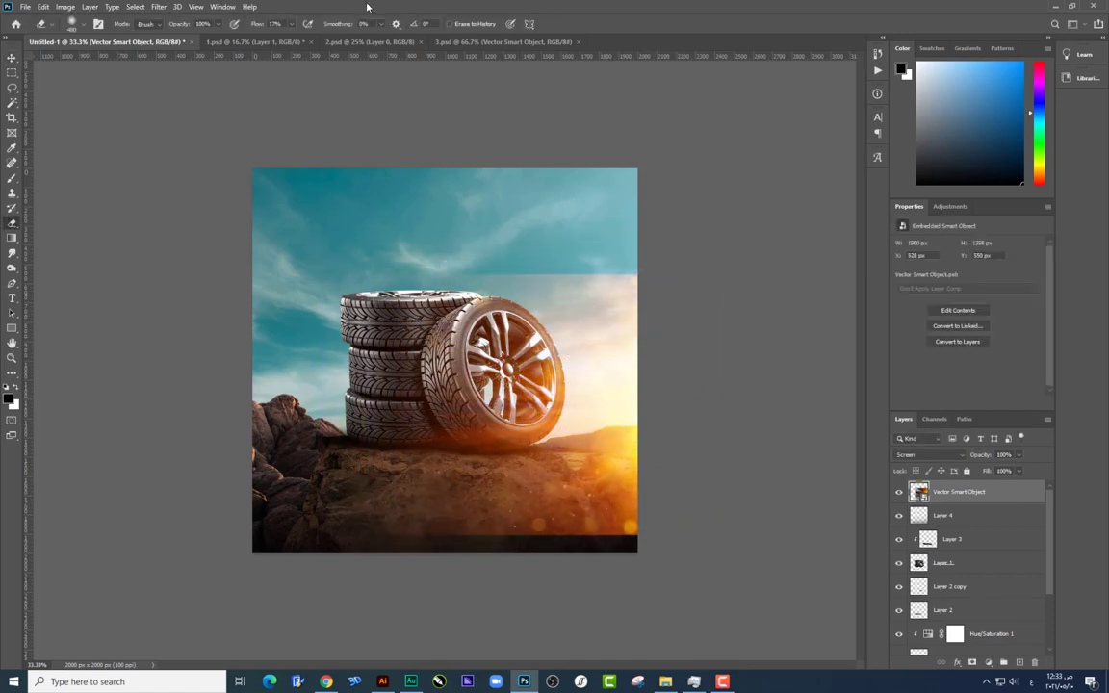
{"action": "left_click", "coordinate": [458, 221]}
{"action": "key", "text": "Return"}
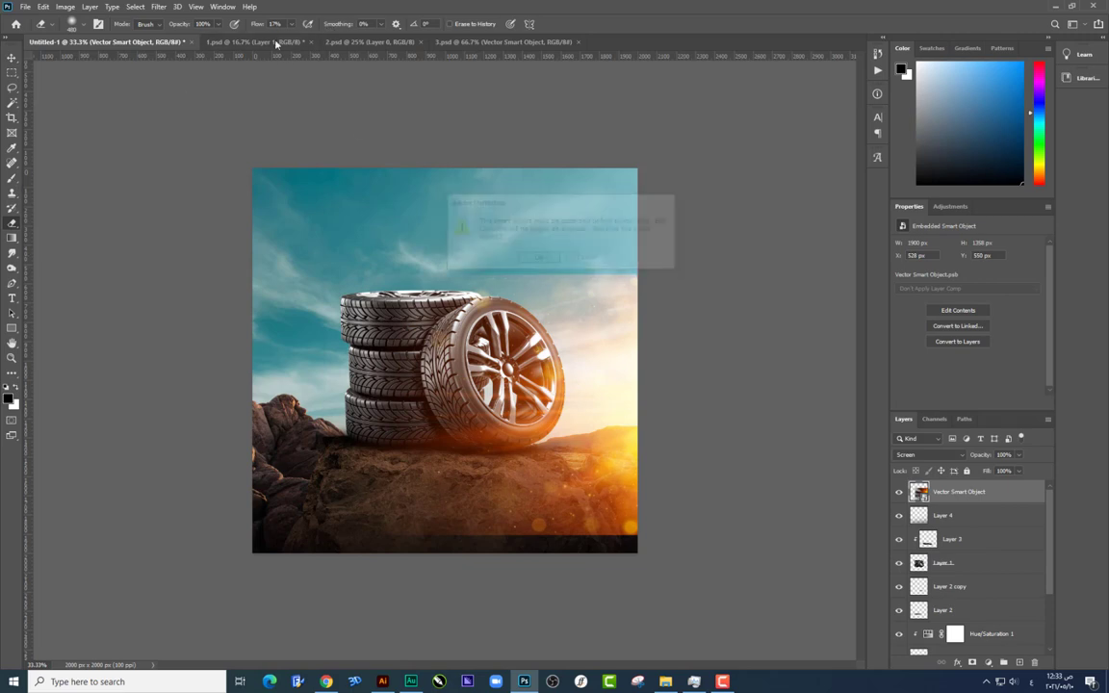
{"action": "left_click_drag", "start_coordinate": [550, 236], "coordinate": [606, 270]}
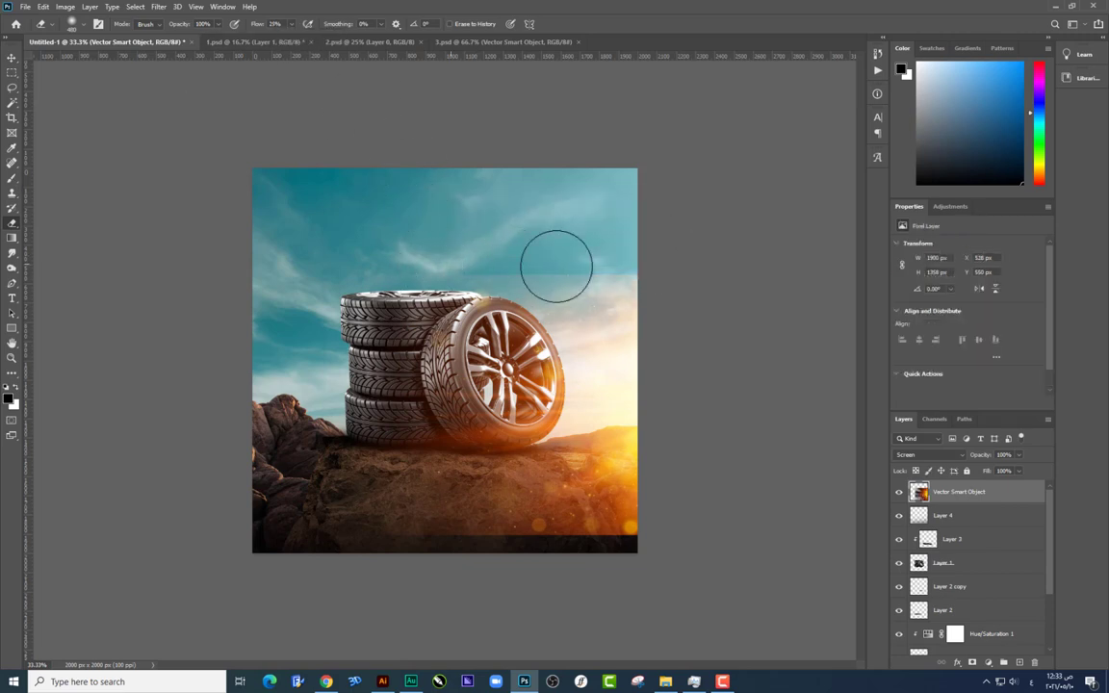
{"action": "left_click_drag", "start_coordinate": [519, 537], "coordinate": [532, 537]}
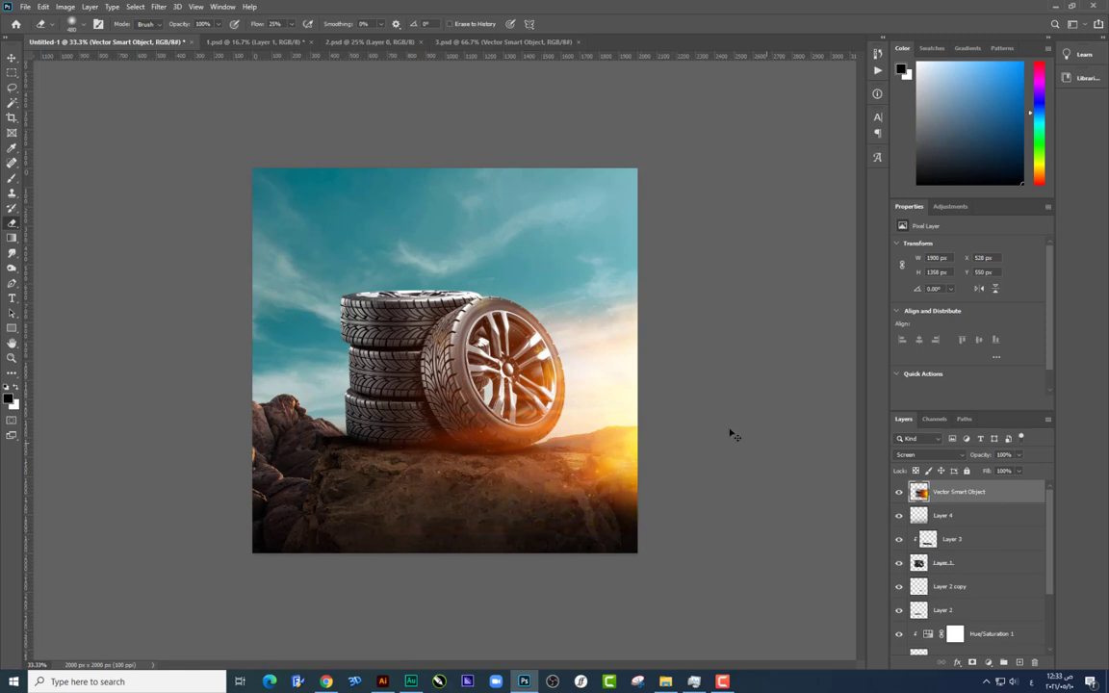
Stretch the sun flare taller and wider to the right, then nudge it slightly up.
{"action": "key", "text": "ctrl+t"}
{"action": "left_click_drag", "start_coordinate": [719, 269], "coordinate": [743, 239]}
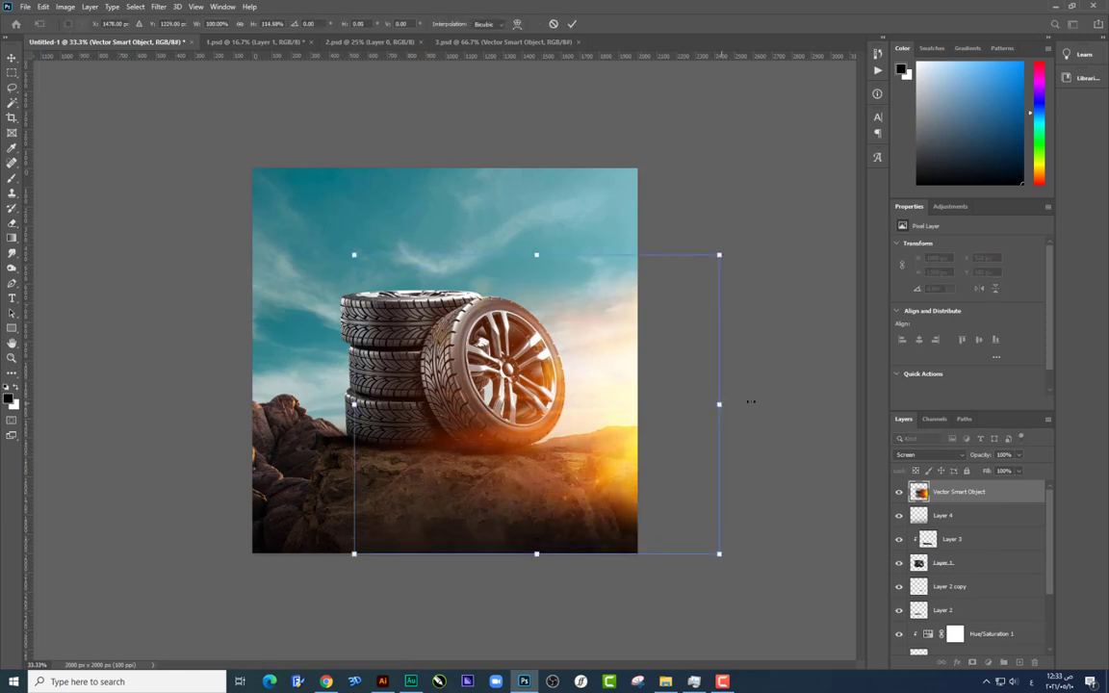
{"action": "left_click_drag", "start_coordinate": [749, 401], "coordinate": [770, 402]}
{"action": "key", "text": "Return"}
{"action": "key", "text": "b"}
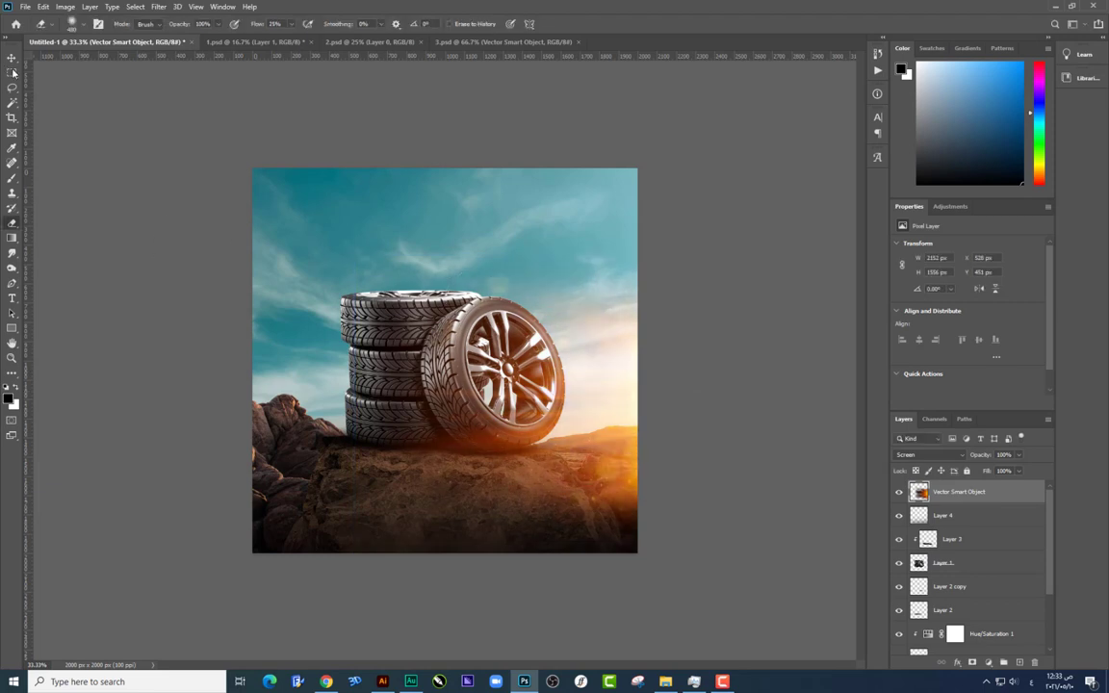
{"action": "left_click", "coordinate": [12, 57]}
{"action": "left_click_drag", "start_coordinate": [416, 314], "coordinate": [420, 310]}
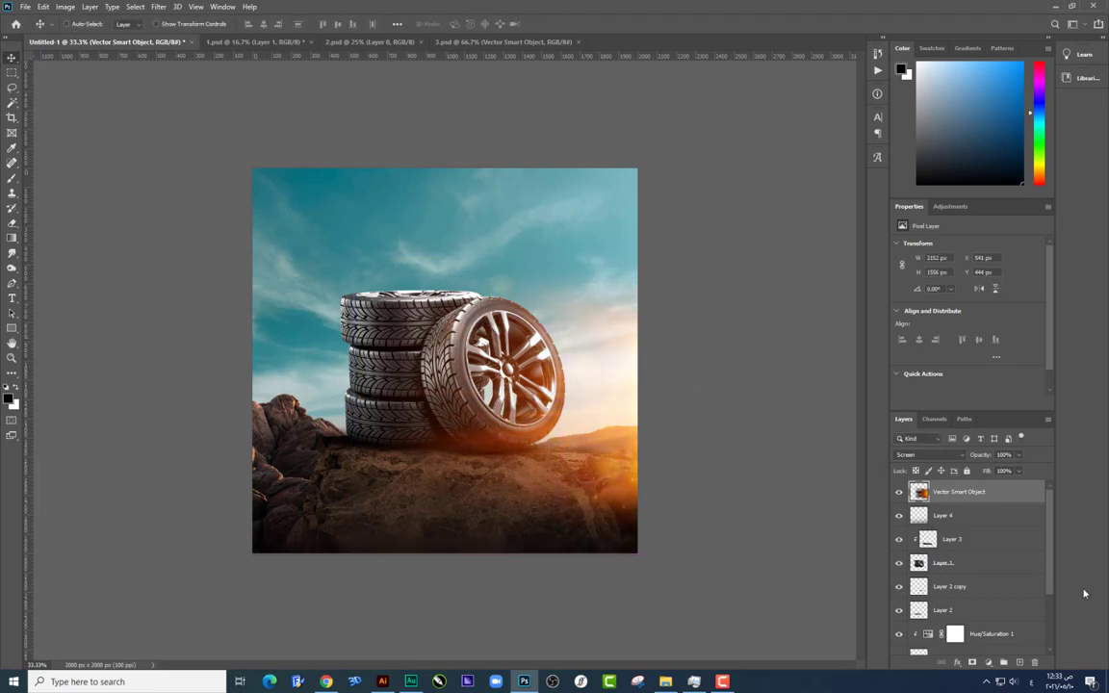
Add a new layer and dab a bright cyan glow on the left side.
{"action": "left_click", "coordinate": [1016, 661]}
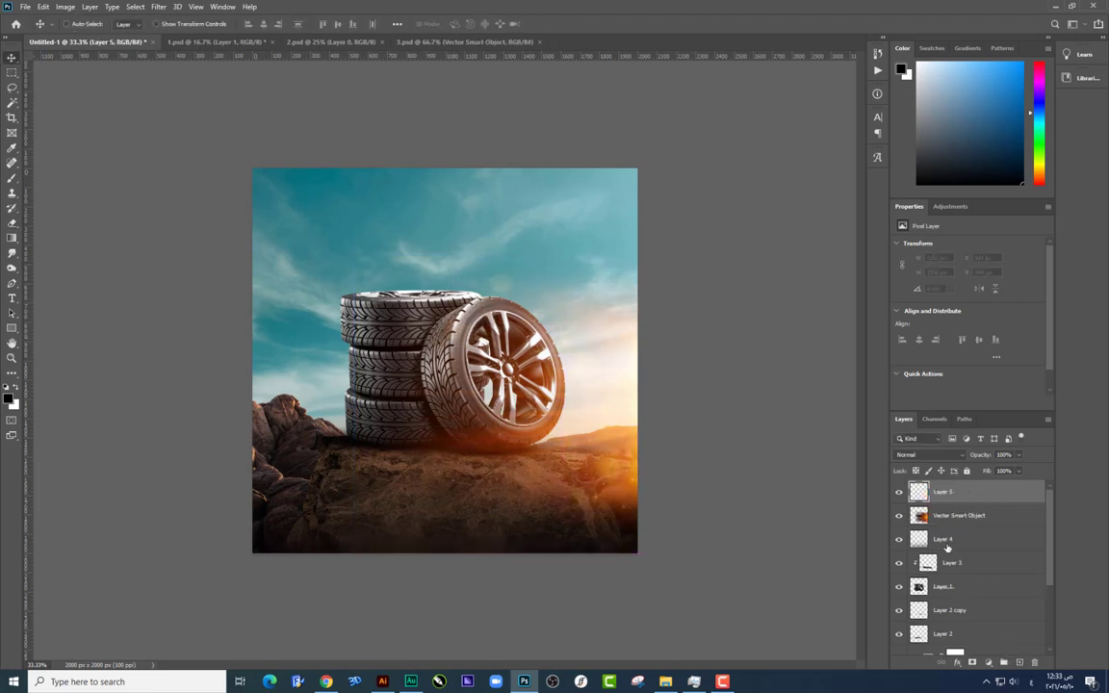
{"action": "left_click", "coordinate": [11, 178]}
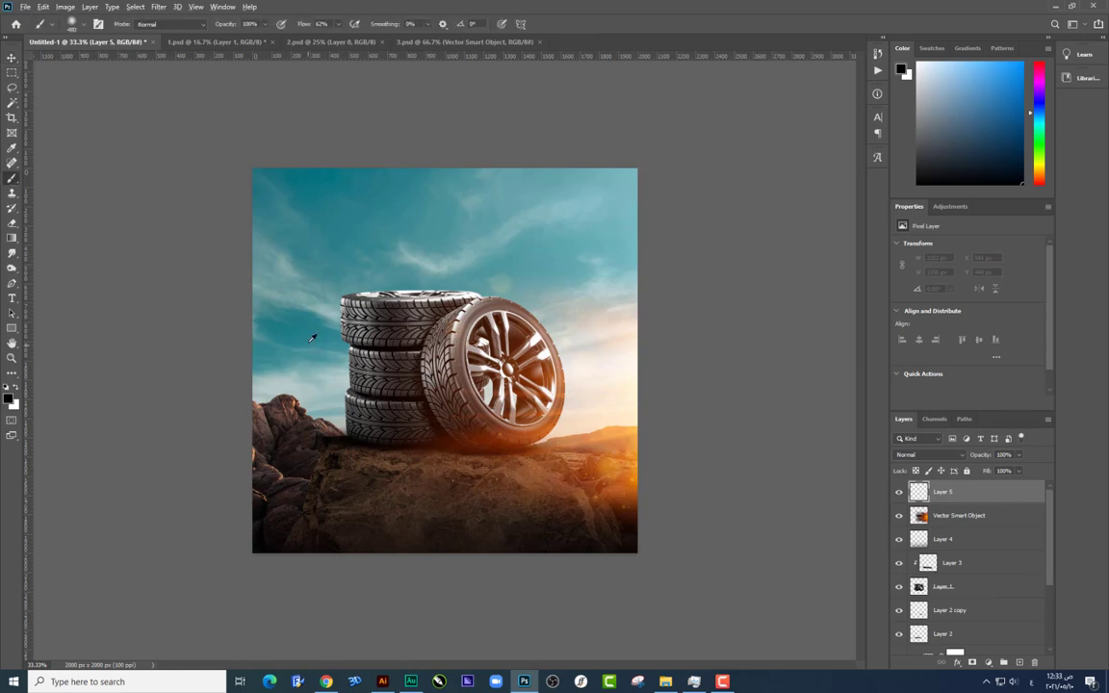
{"action": "left_click", "coordinate": [278, 303], "text": "alt"}
{"action": "left_click", "coordinate": [10, 401]}
{"action": "left_click", "coordinate": [705, 255]}
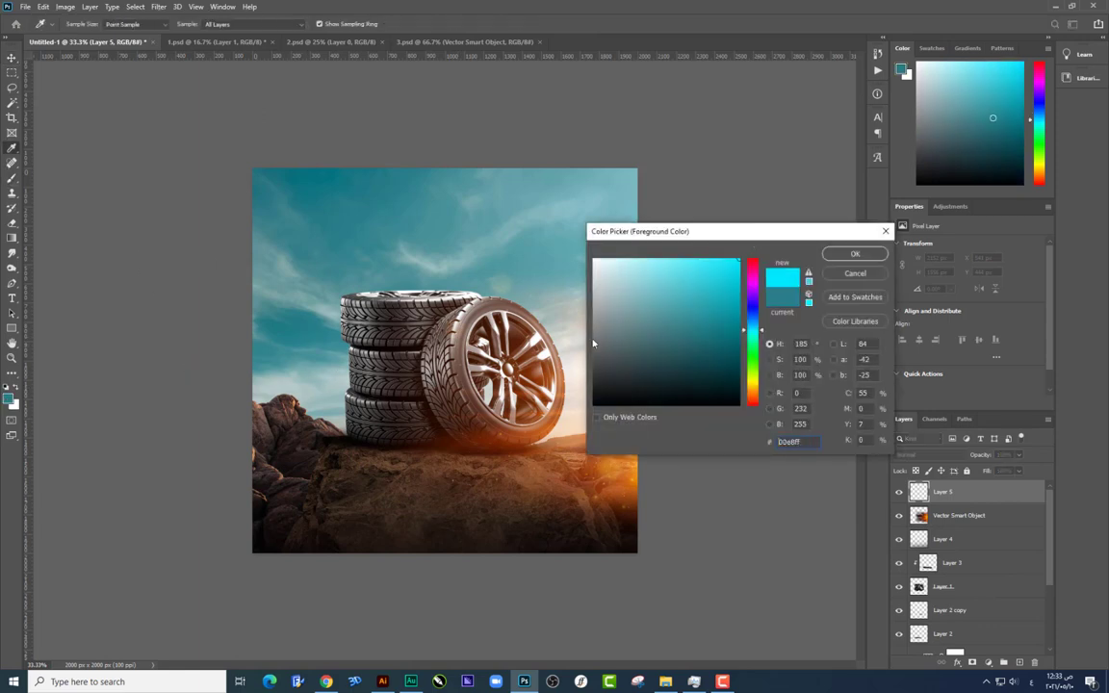
{"action": "left_click", "coordinate": [853, 253]}
{"action": "left_click", "coordinate": [312, 385]}
Enlarge the cyan glow, blend it in Screen mode, and lower its opacity to 82%.
{"action": "key", "text": "ctrl+t"}
{"action": "left_click_drag", "start_coordinate": [334, 458], "coordinate": [497, 553]}
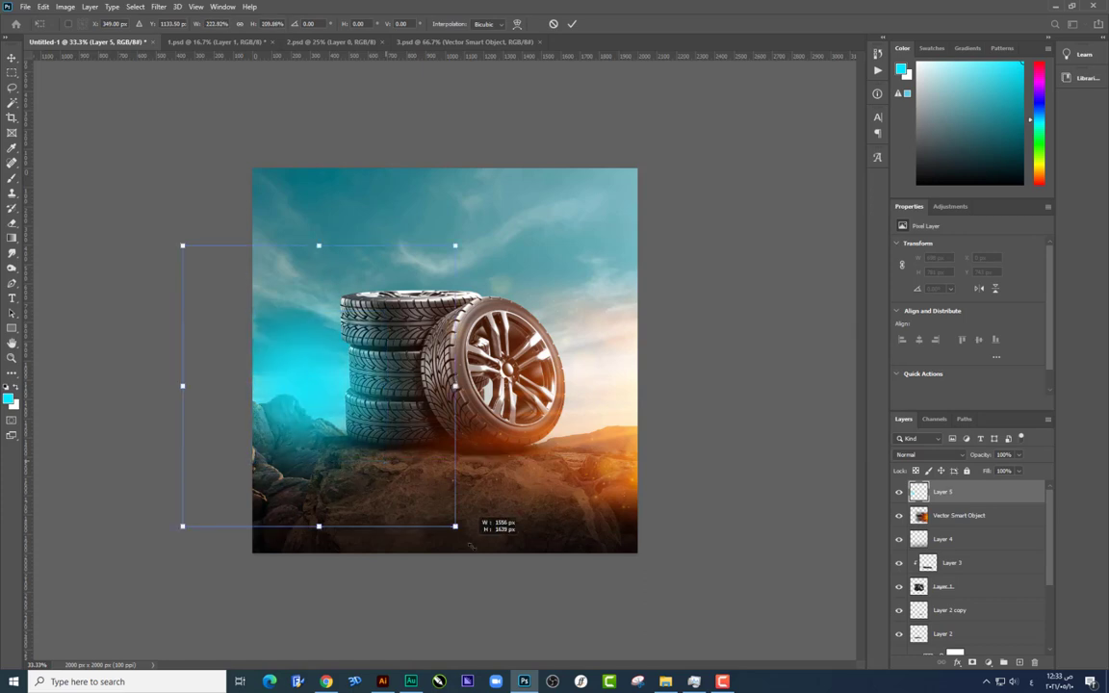
{"action": "key", "text": "Return"}
{"action": "key", "text": "b"}
{"action": "left_click", "coordinate": [928, 454]}
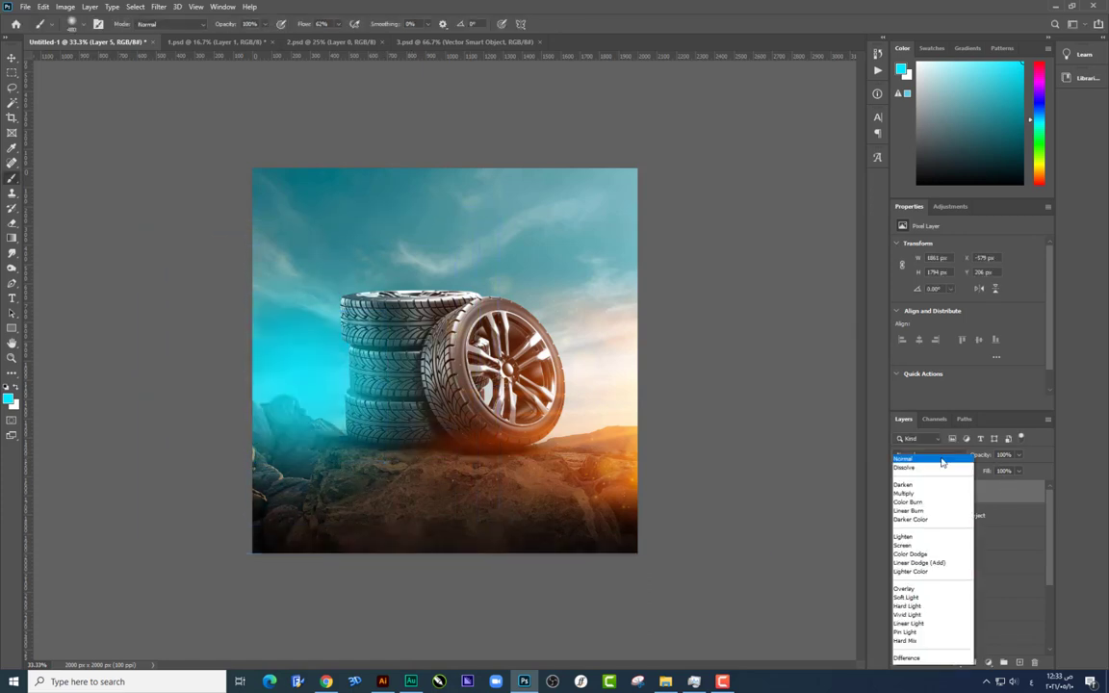
{"action": "left_click", "coordinate": [915, 478]}
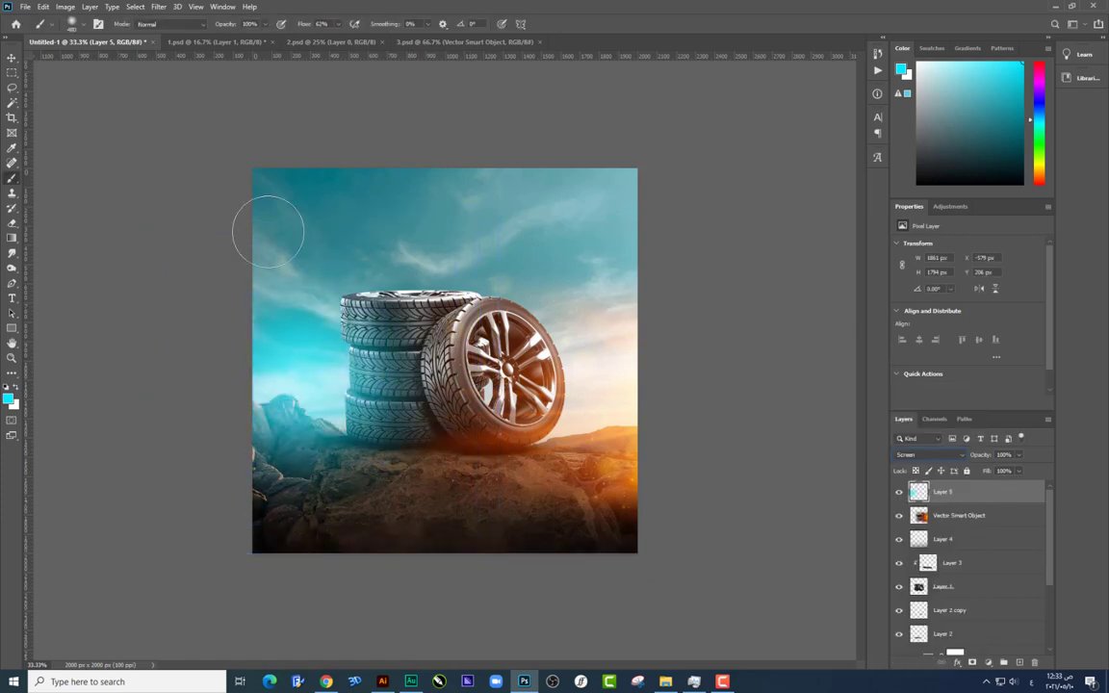
{"action": "left_click", "coordinate": [11, 57]}
{"action": "left_click_drag", "start_coordinate": [289, 252], "coordinate": [289, 257]}
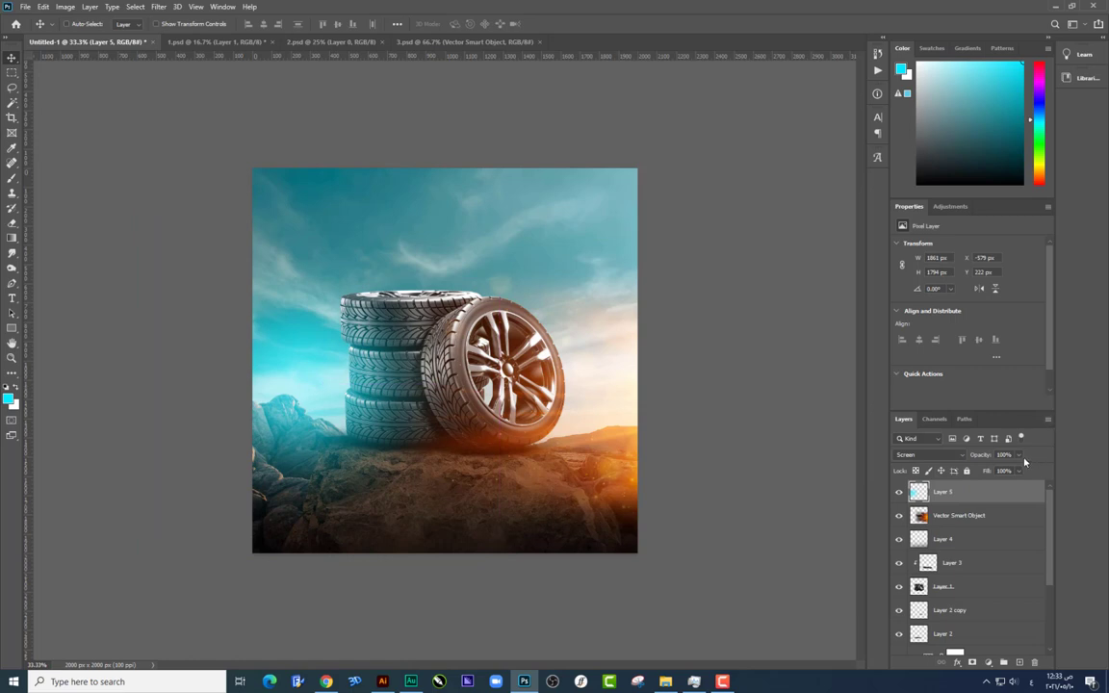
{"action": "left_click", "coordinate": [1018, 454]}
{"action": "left_click_drag", "start_coordinate": [1010, 470], "coordinate": [1007, 469]}
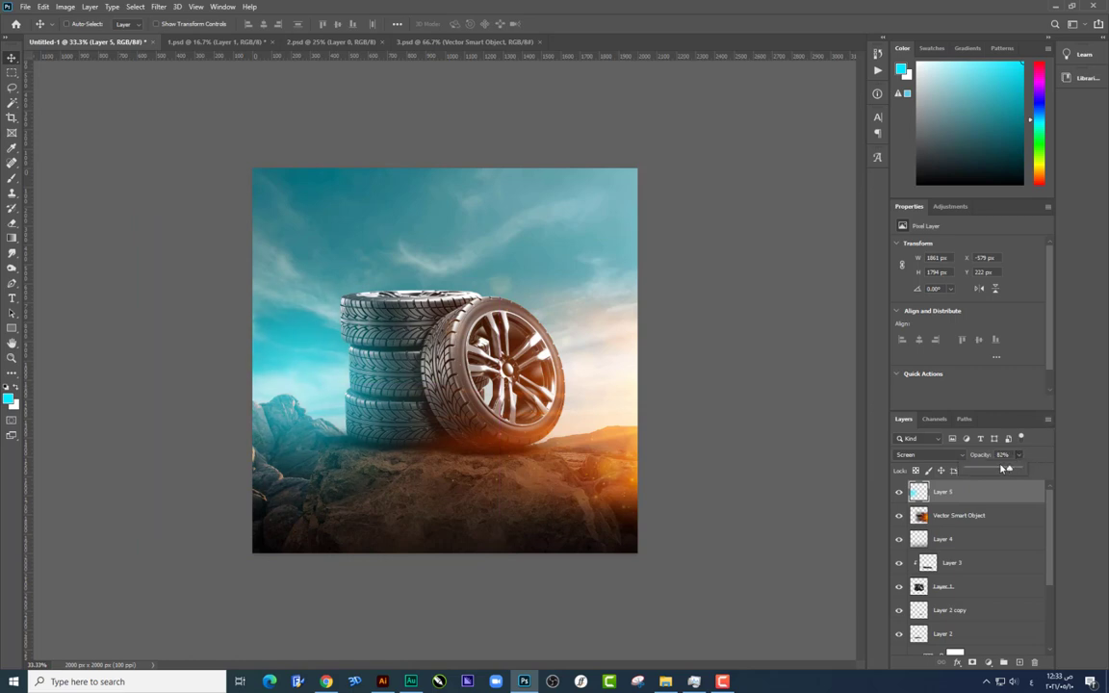
Bring Layer 4 to the top of the stack and shift it down about 70 px.
{"action": "left_click", "coordinate": [975, 542]}
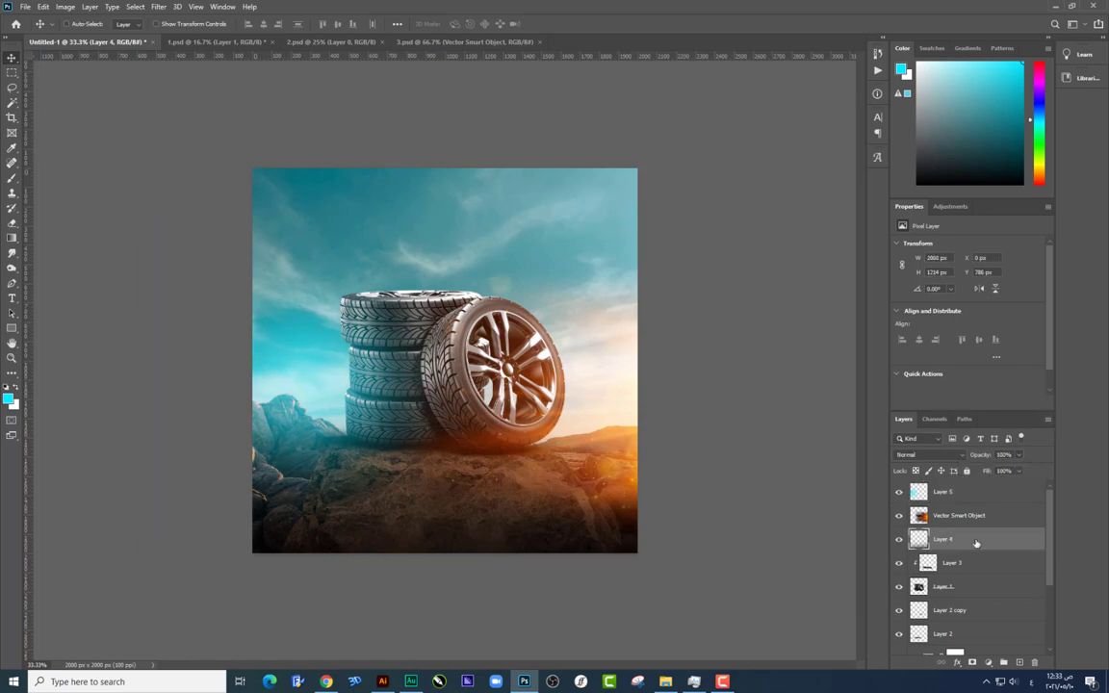
{"action": "key", "text": "ctrl+shift+bracketright"}
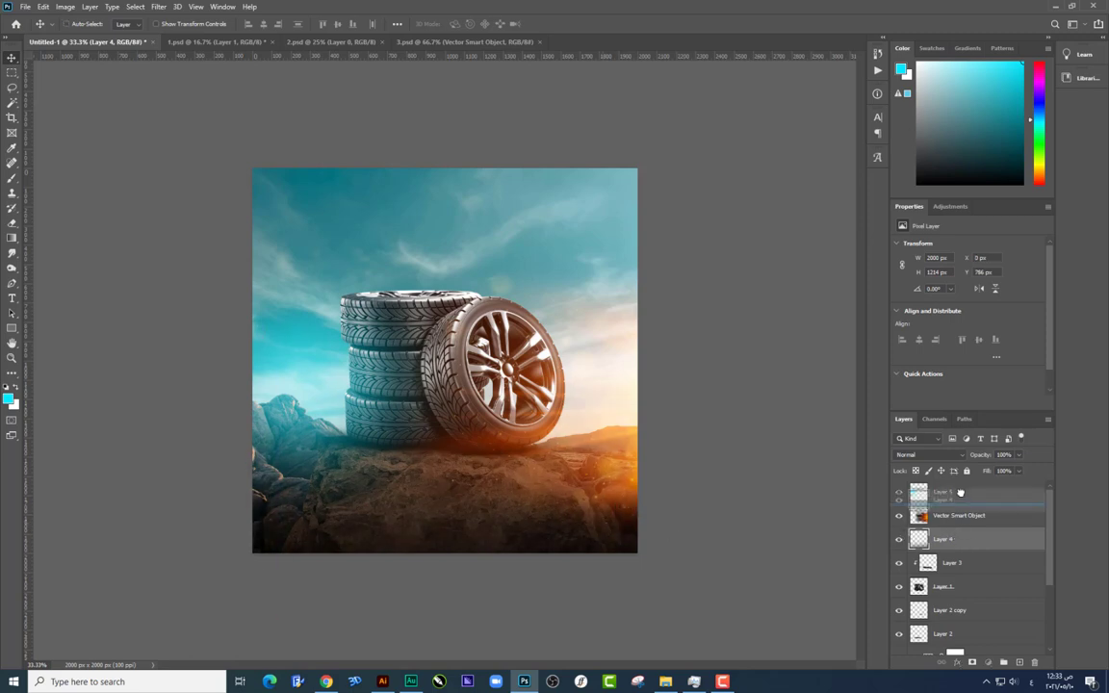
{"action": "left_click_drag", "start_coordinate": [545, 442], "coordinate": [616, 451]}
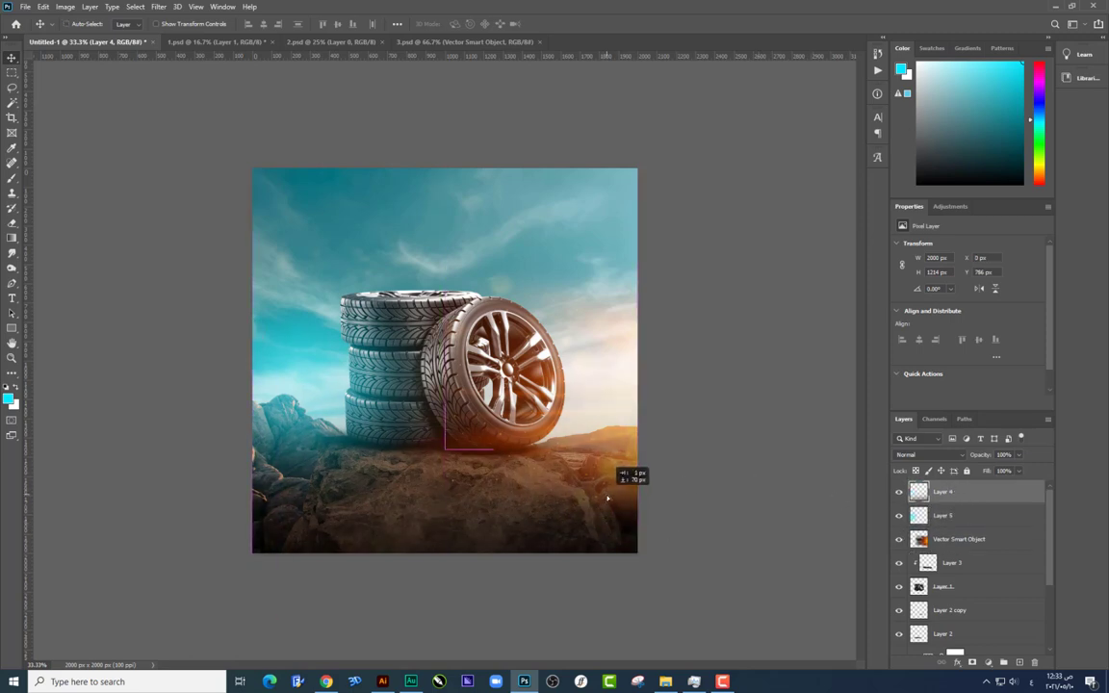
{"action": "key", "text": "ctrl+t"}
{"action": "key", "text": "Return"}
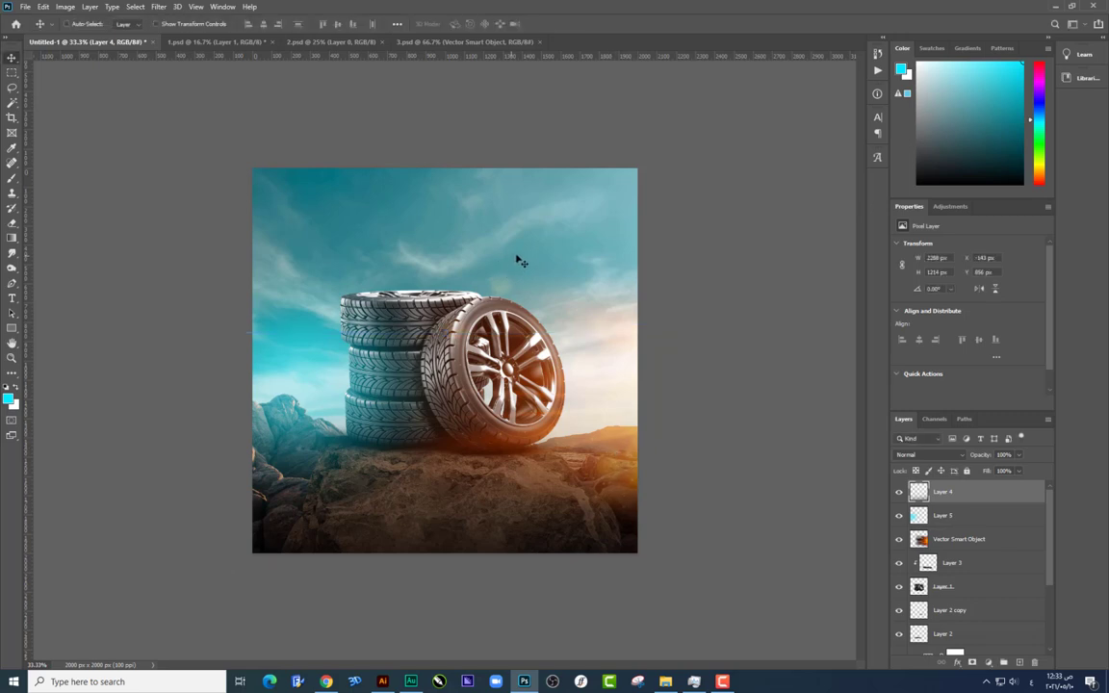
{"action": "right_click", "coordinate": [517, 249]}
Set Hue to +7 on the pexels-fabiotsu-1756325 background photo, then open 4.psd.
{"action": "left_click", "coordinate": [568, 250]}
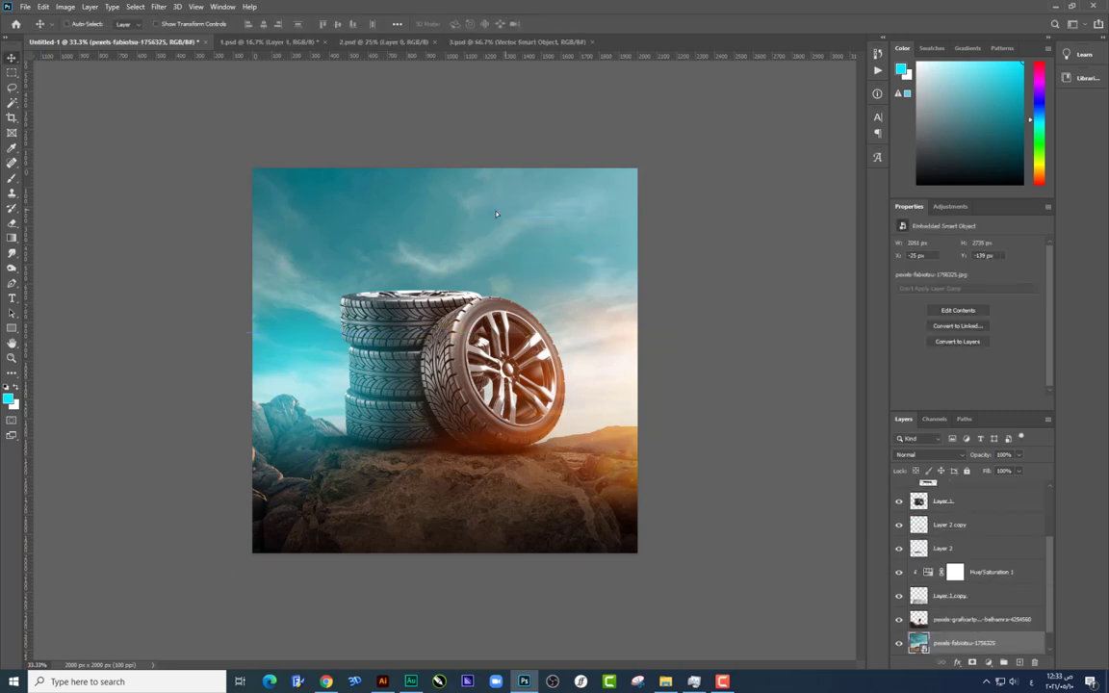
{"action": "key", "text": "ctrl+u"}
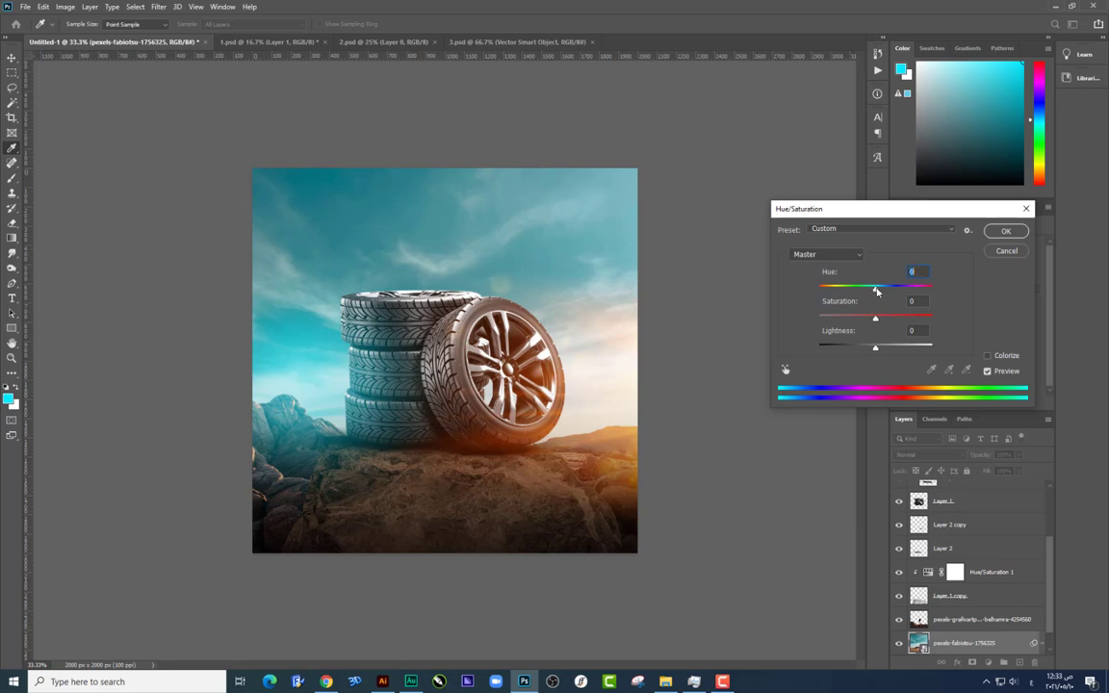
{"action": "left_click_drag", "start_coordinate": [876, 291], "coordinate": [882, 291]}
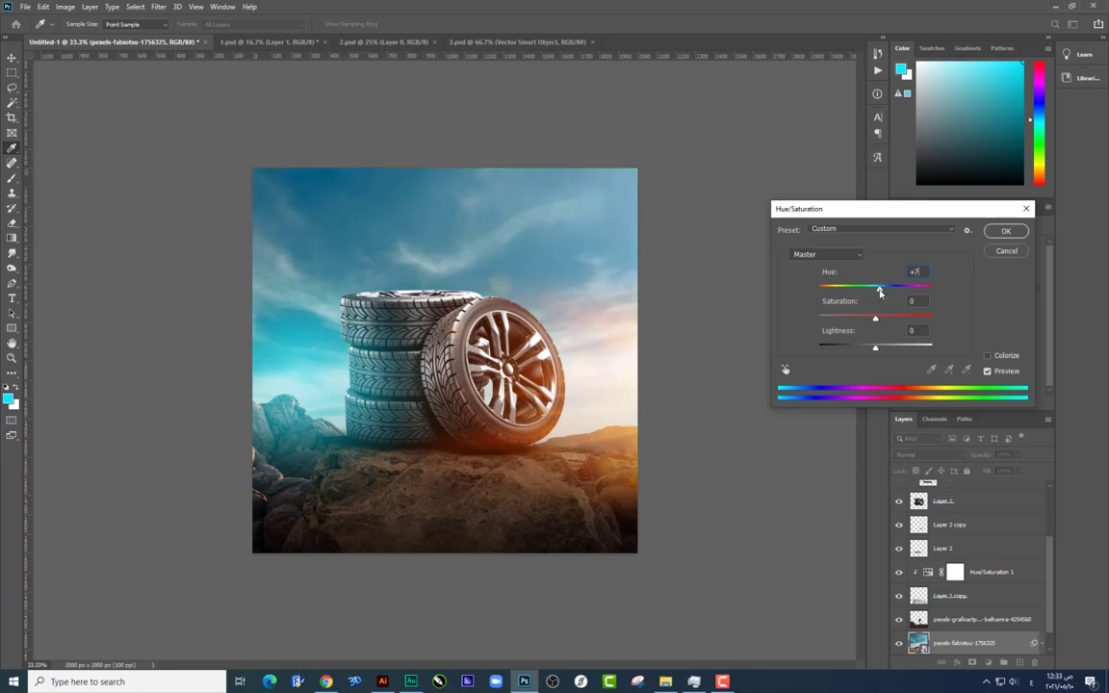
{"action": "left_click_drag", "start_coordinate": [882, 292], "coordinate": [880, 293]}
{"action": "left_click", "coordinate": [1024, 231]}
{"action": "left_click", "coordinate": [694, 680]}
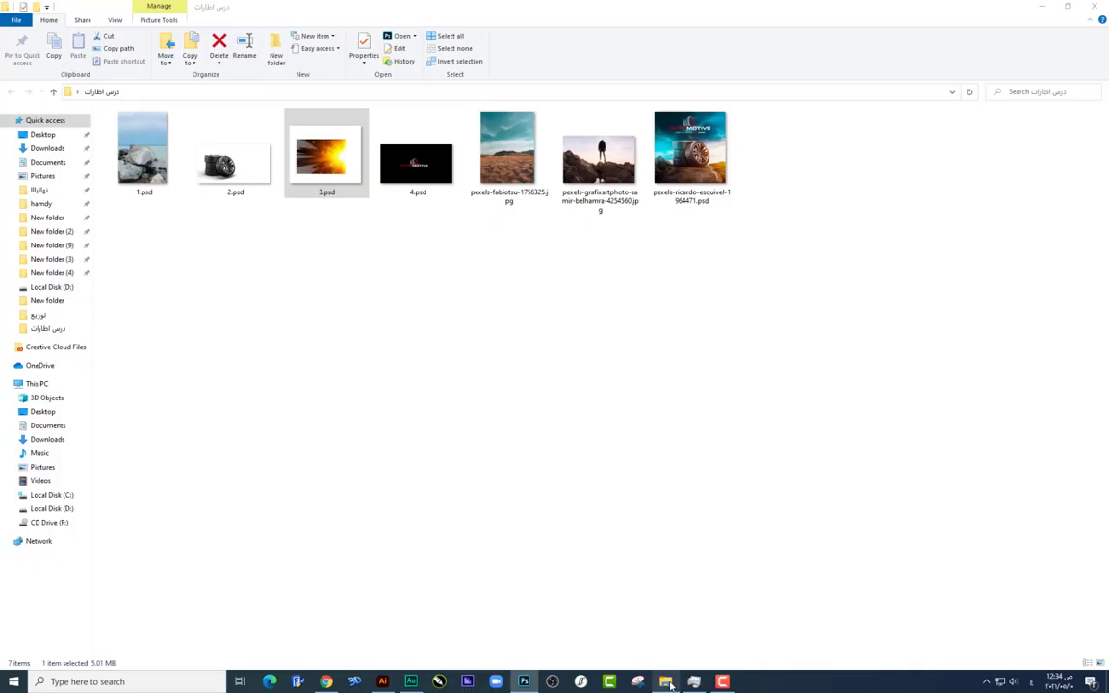
{"action": "double_click", "coordinate": [414, 166]}
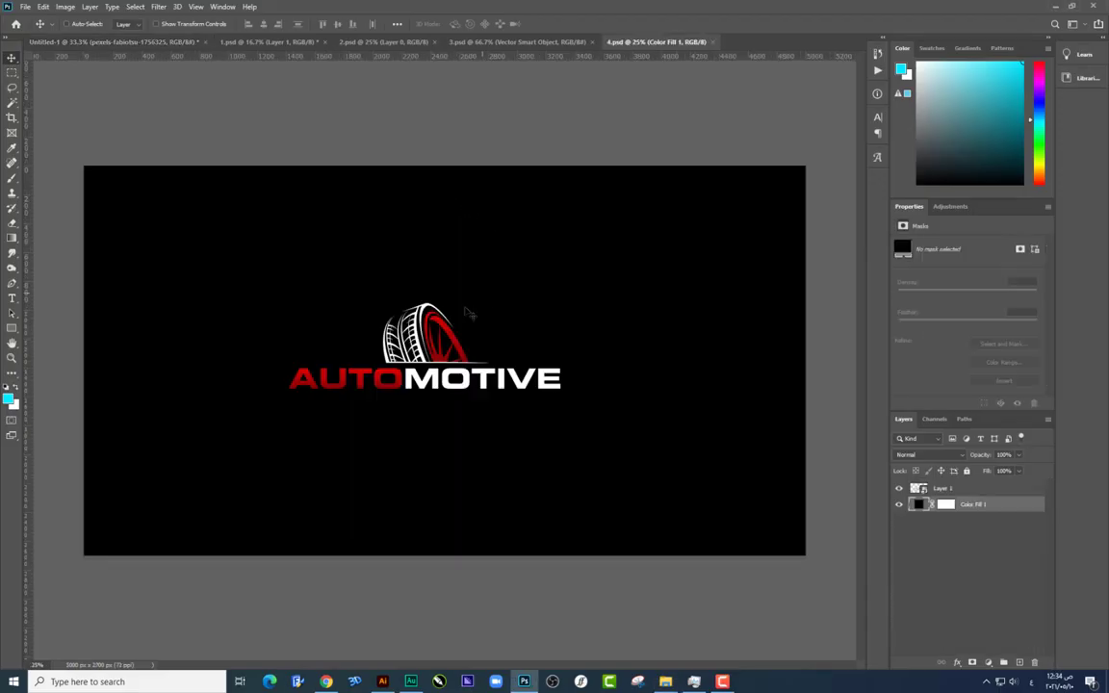
Copy the AUTOMOTIVE logo from 4.psd onto the ad, shrink it and centre it at the top.
{"action": "left_click_drag", "start_coordinate": [429, 310], "coordinate": [507, 306]}
{"action": "key", "text": "ctrl+z"}
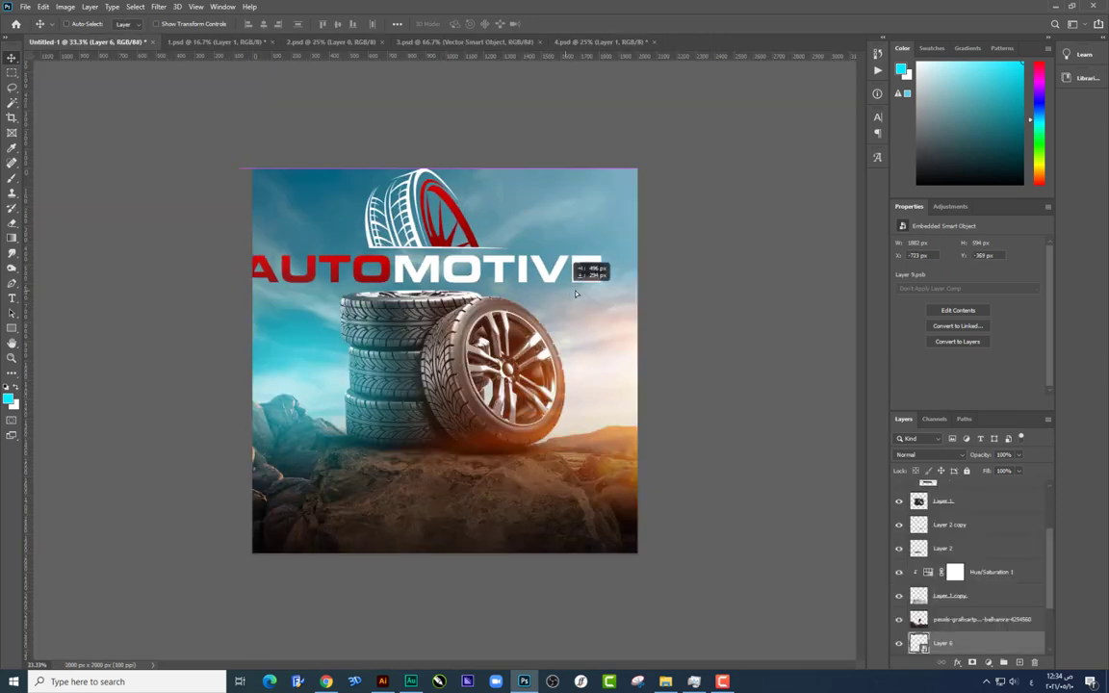
{"action": "mouse_move", "coordinate": [115, 40]}
{"action": "left_mouse_down"}
{"action": "mouse_move", "coordinate": [592, 287]}
{"action": "mouse_move", "coordinate": [568, 259]}
{"action": "mouse_move", "coordinate": [535, 255]}
{"action": "left_mouse_up"}
{"action": "right_click", "coordinate": [951, 648]}
{"action": "left_click", "coordinate": [978, 279]}
{"action": "key", "text": "ctrl+t"}
{"action": "key", "text": "Return"}
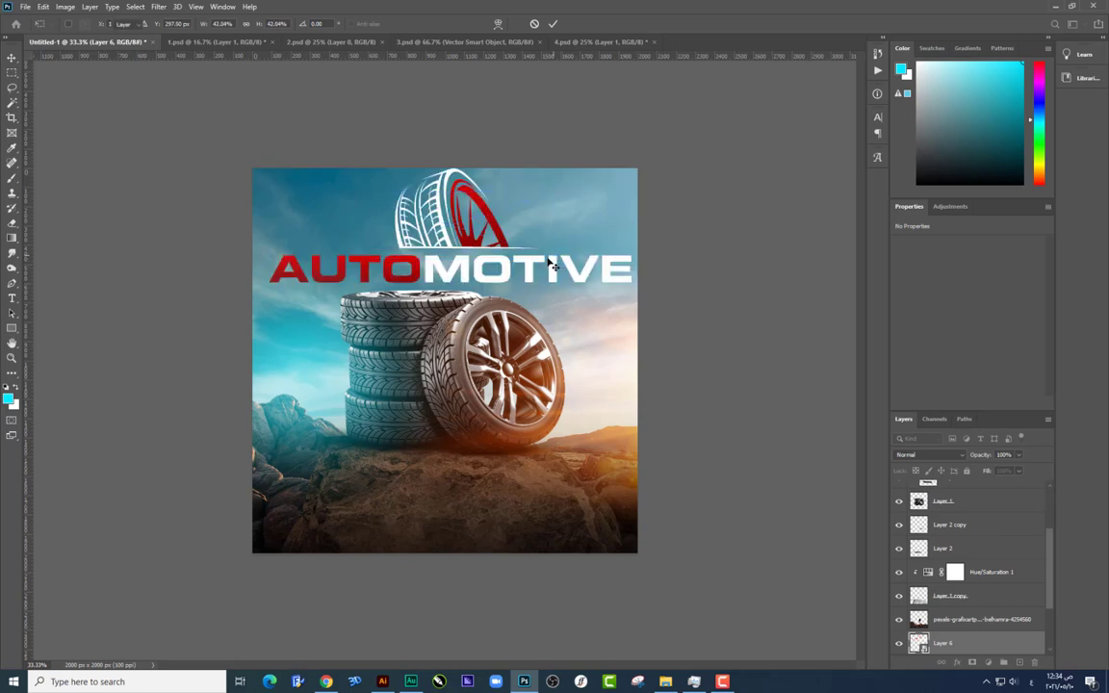
{"action": "mouse_move", "coordinate": [481, 222]}
{"action": "left_mouse_down"}
{"action": "mouse_move", "coordinate": [551, 258]}
{"action": "mouse_move", "coordinate": [522, 241]}
{"action": "left_mouse_up"}
{"action": "key", "text": "ctrl+t"}
{"action": "key", "text": "Return"}
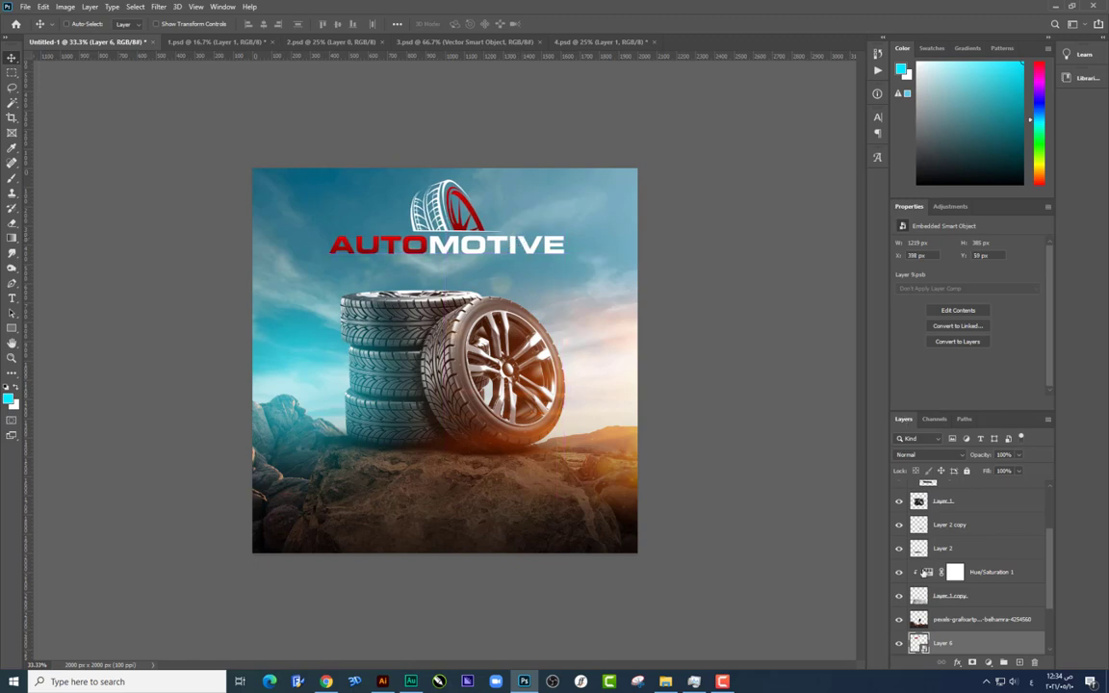
Select the tire stack layers together and move them lower on the canvas.
{"action": "scroll", "coordinate": [976, 640], "scroll_direction": "down", "scroll_amount": 3}
{"action": "mouse_move", "coordinate": [965, 574]}
{"action": "left_mouse_down"}
{"action": "mouse_move", "coordinate": [971, 395]}
{"action": "mouse_move", "coordinate": [966, 479]}
{"action": "left_mouse_up"}
{"action": "left_click", "coordinate": [958, 515]}
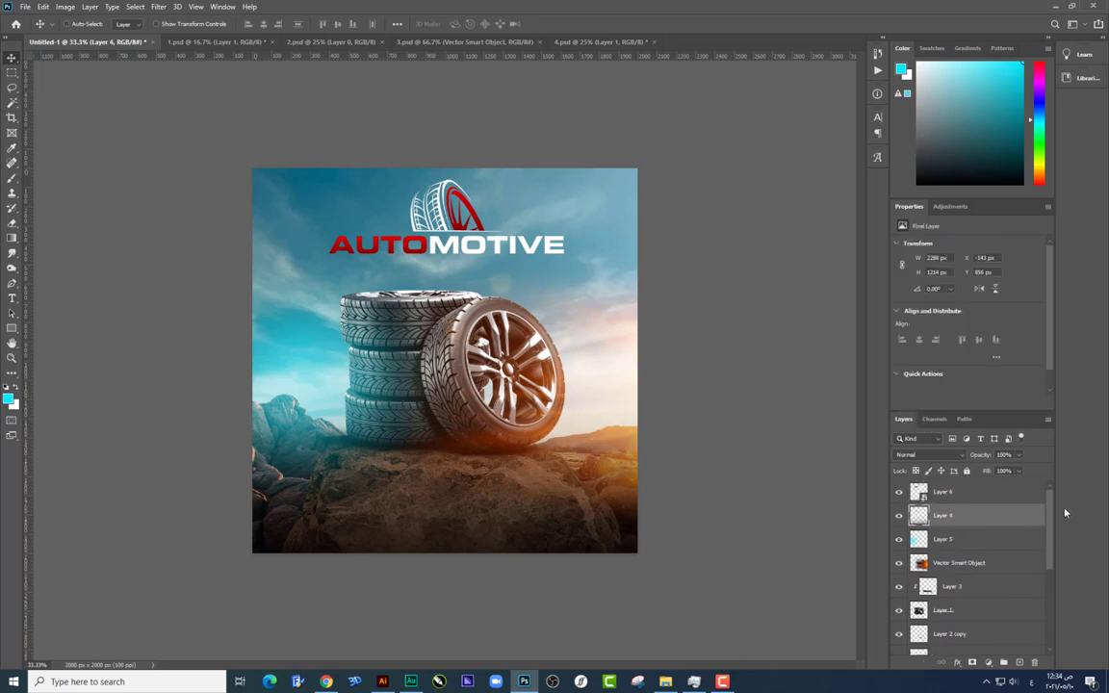
{"action": "scroll", "coordinate": [972, 567], "scroll_direction": "down", "scroll_amount": 5}
{"action": "left_click", "coordinate": [965, 572]}
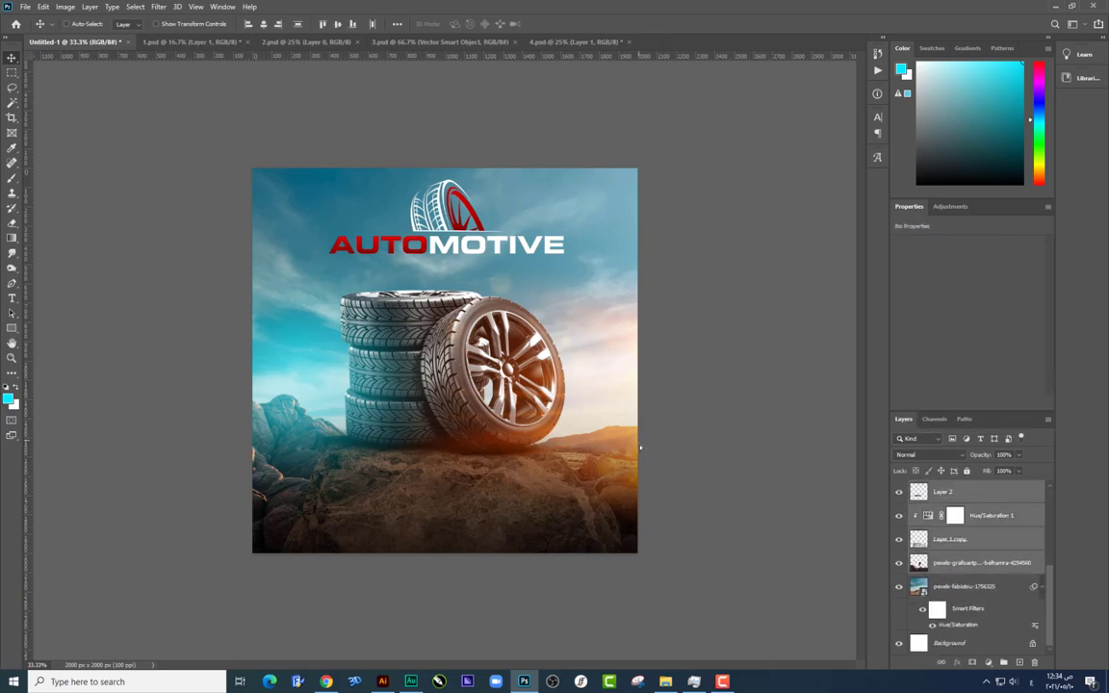
{"action": "left_click_drag", "start_coordinate": [576, 399], "coordinate": [627, 443]}
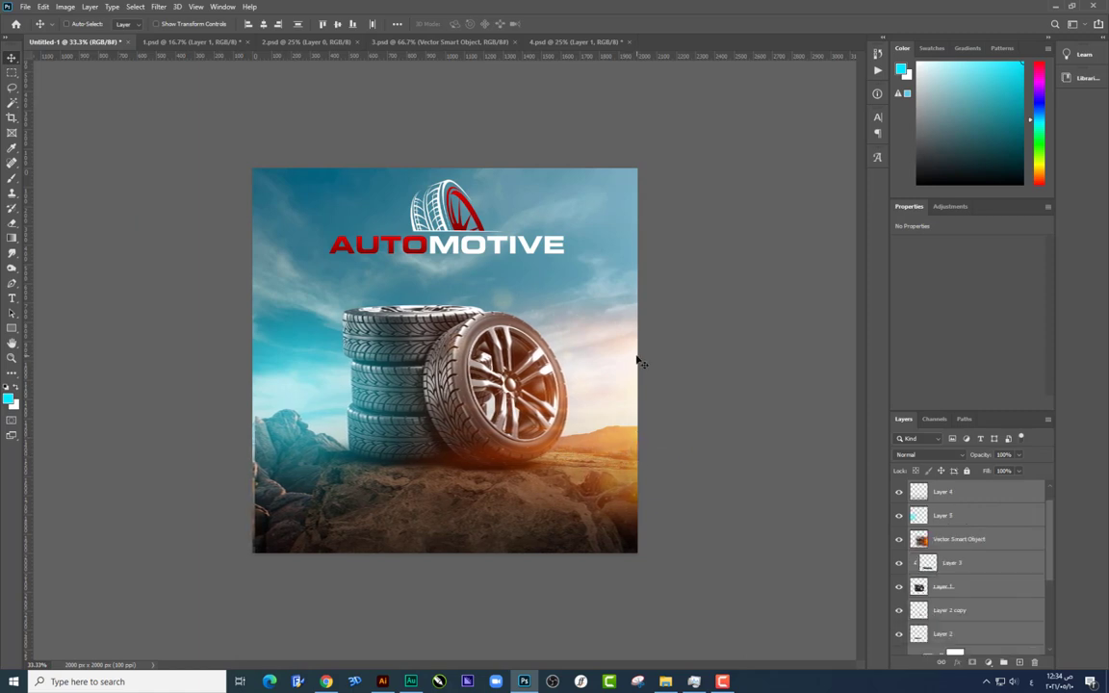
Reselect logo Layer 6 and start a new text layer just below the logo.
{"action": "right_click", "coordinate": [491, 251]}
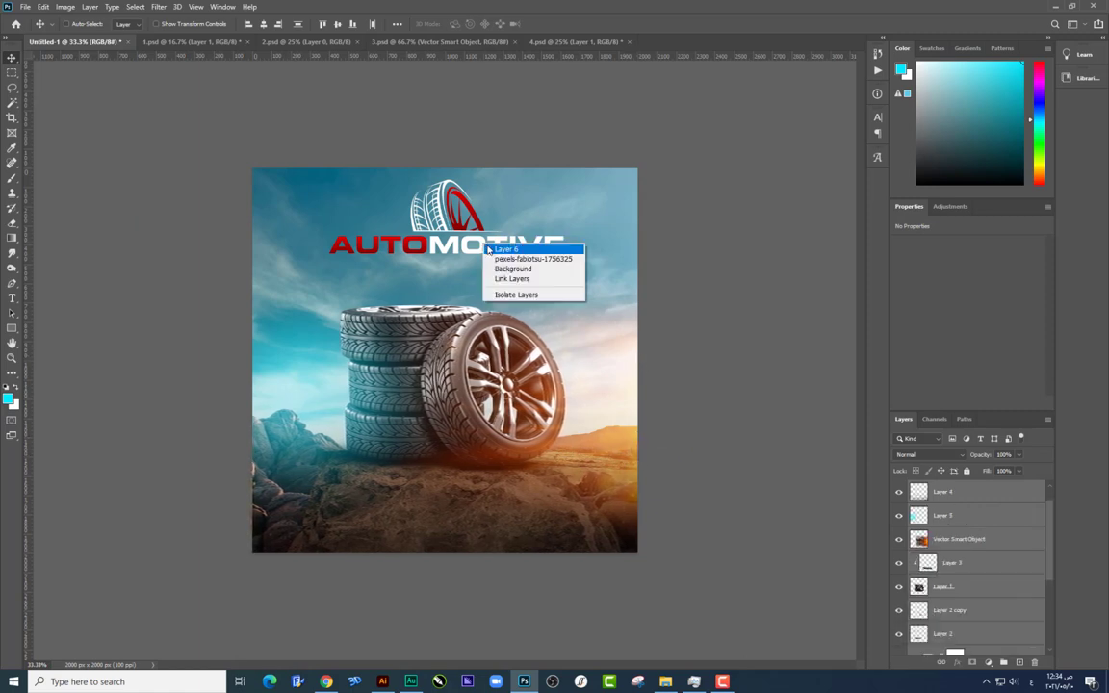
{"action": "left_click", "coordinate": [492, 251]}
{"action": "key", "text": "ctrl+minus"}
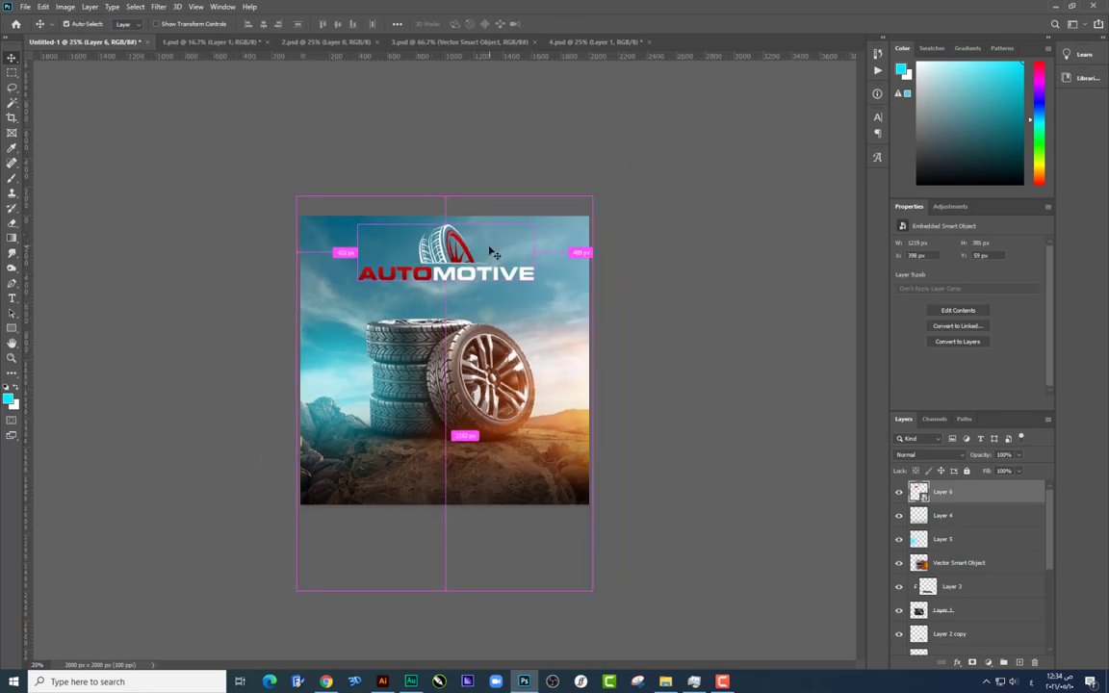
{"action": "key", "text": "ctrl+plus"}
{"action": "key", "text": "ctrl+plus"}
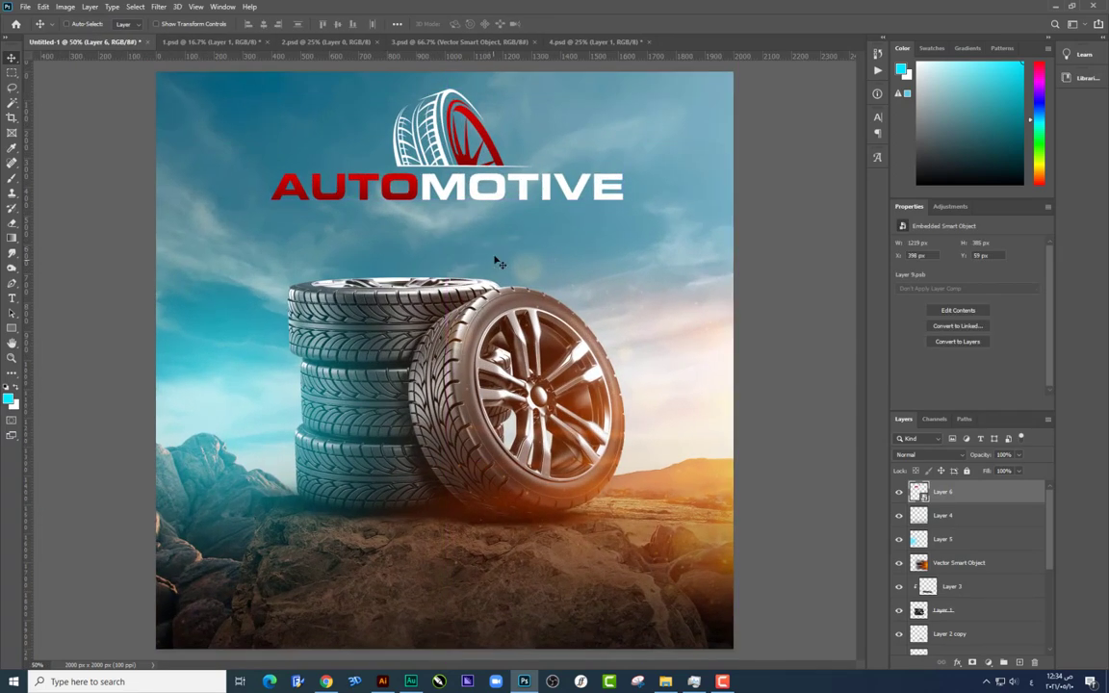
{"action": "key", "text": "t"}
{"action": "left_click", "coordinate": [496, 233]}
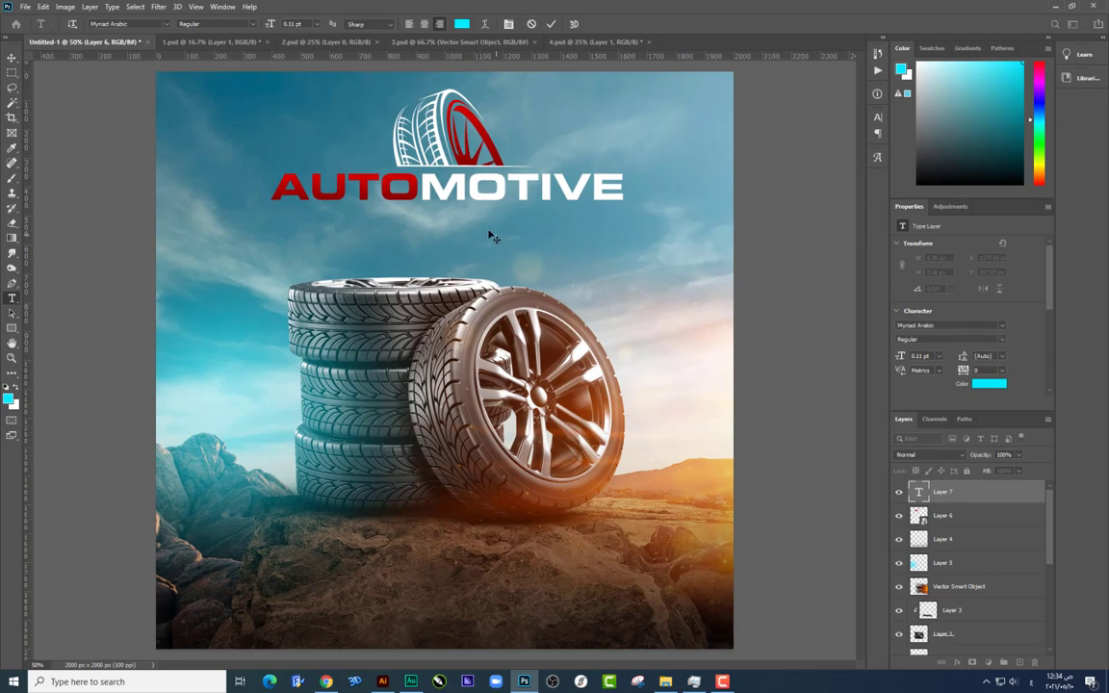
Enlarge the Arabic headline and set its font to GE SS Two Bold.
{"action": "key", "text": "ctrl+t"}
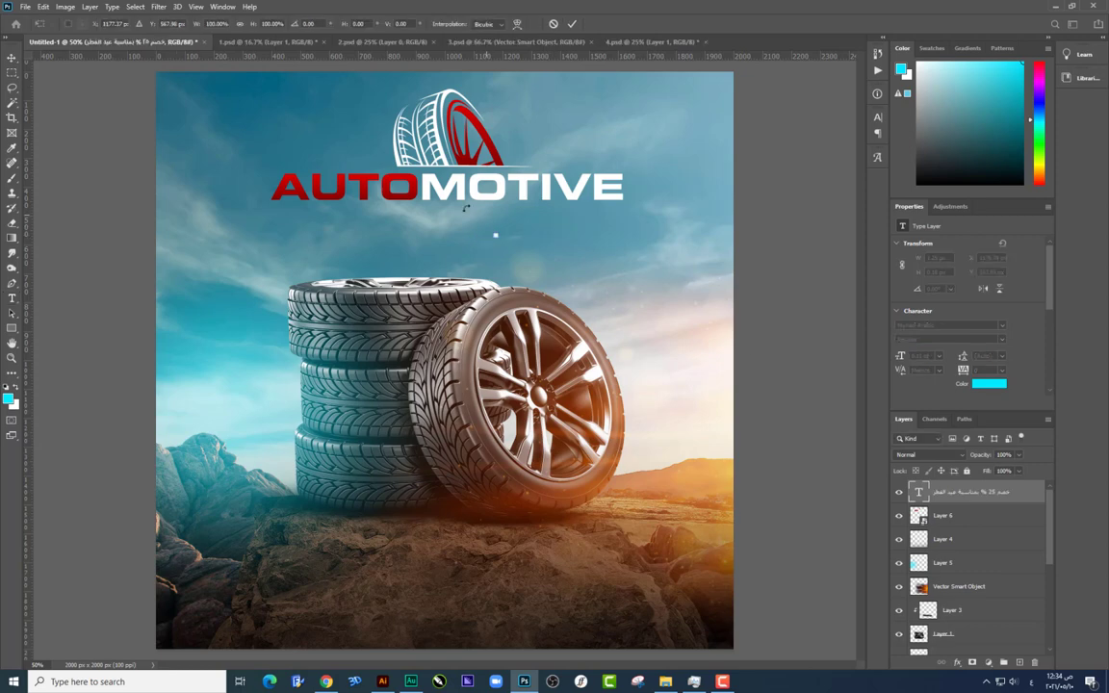
{"action": "left_click_drag", "start_coordinate": [496, 233], "coordinate": [645, 214]}
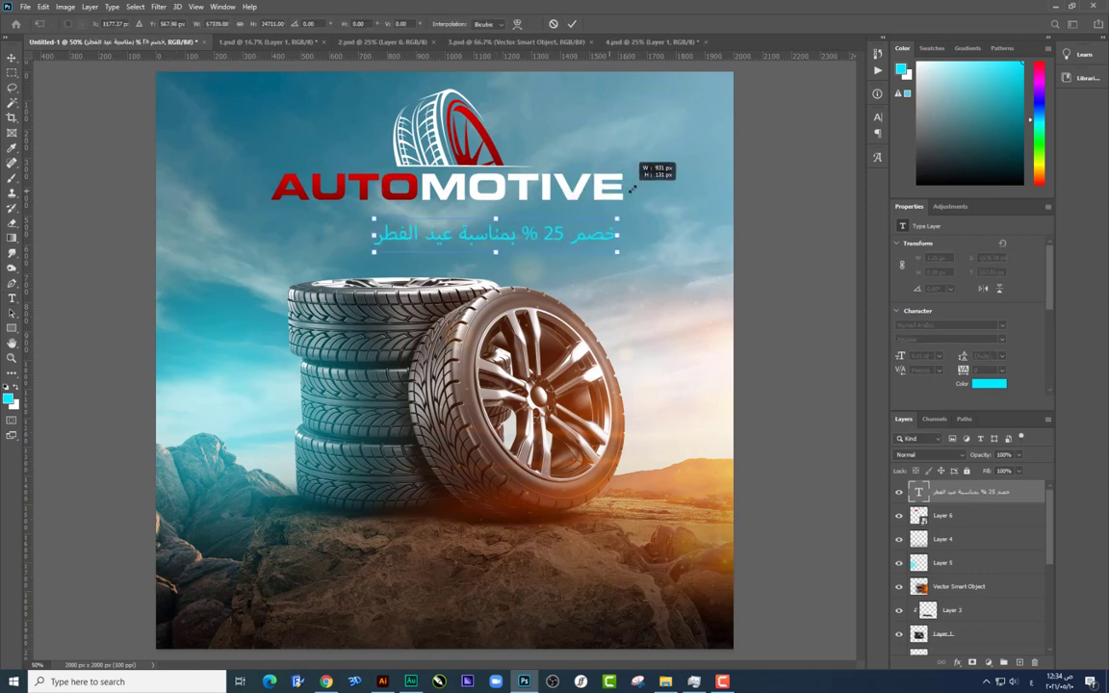
{"action": "key", "text": "Return"}
{"action": "double_click", "coordinate": [555, 242]}
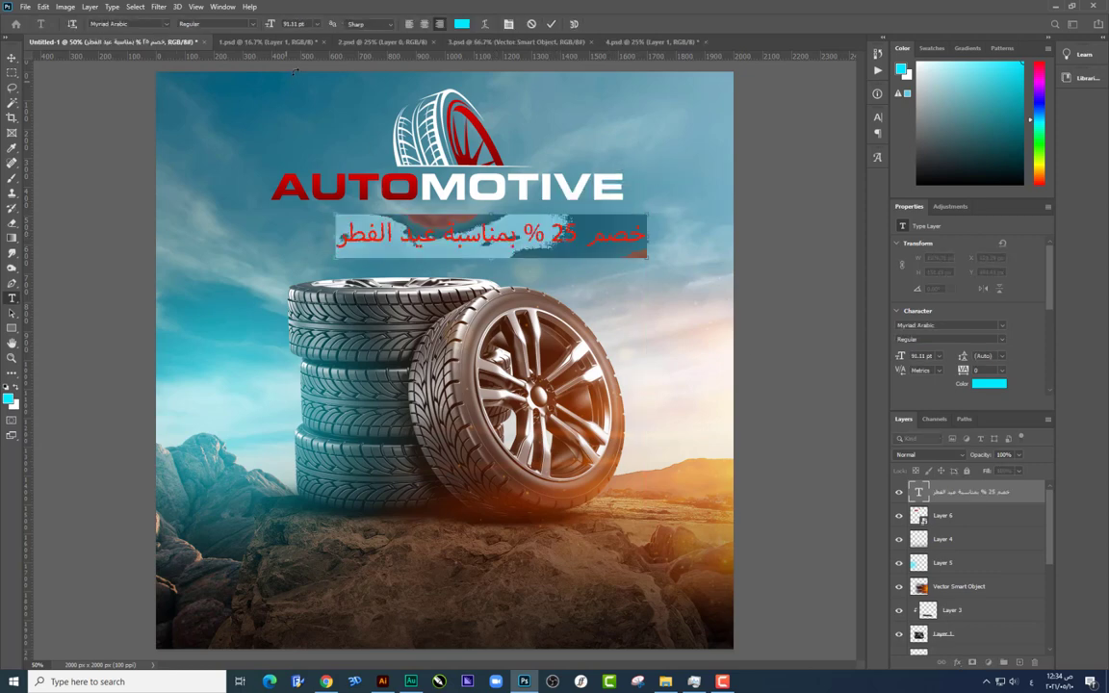
{"action": "left_click", "coordinate": [145, 24]}
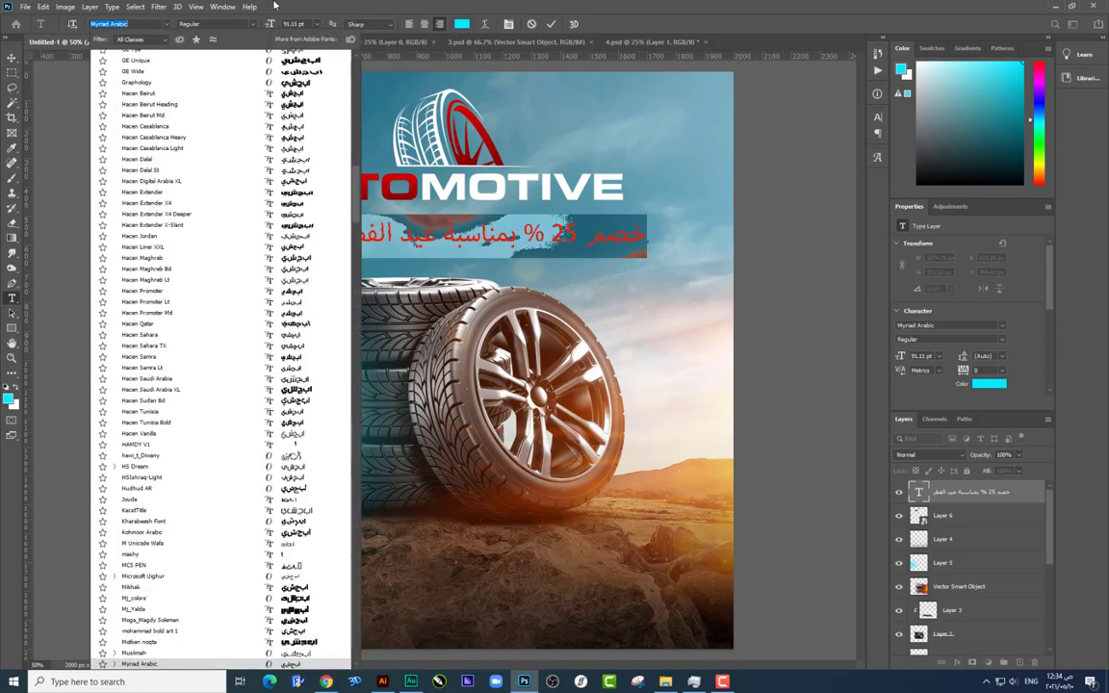
{"action": "type", "text": "ge ss"}
{"action": "scroll", "coordinate": [271, 110], "scroll_direction": "down", "scroll_amount": 2}
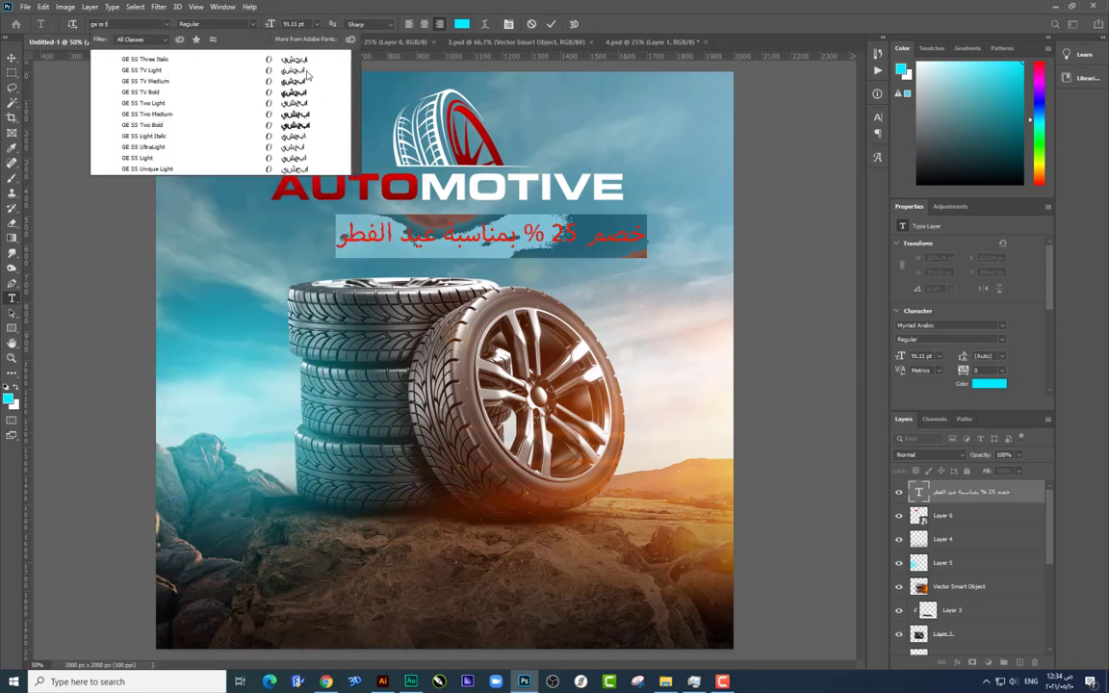
{"action": "left_click", "coordinate": [270, 111]}
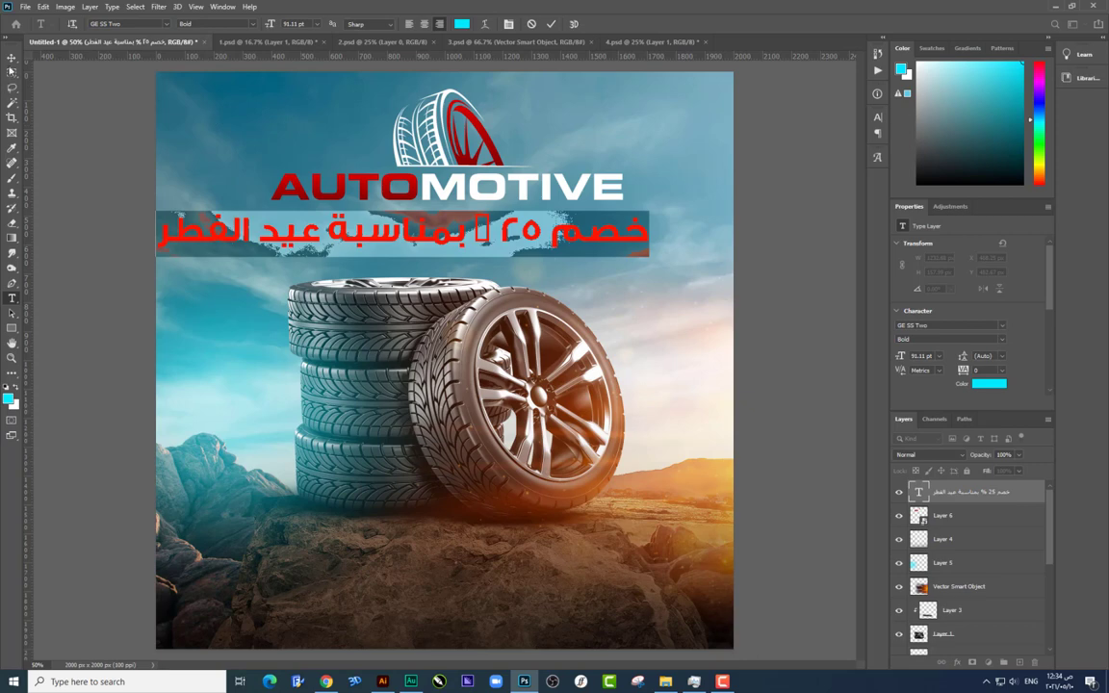
{"action": "key", "text": "ctrl+Return"}
Shrink the headline slightly to 58 pt and centre it beneath the AUTOMOTIVE logo.
{"action": "key", "text": "ctrl+t"}
{"action": "mouse_move", "coordinate": [649, 256]}
{"action": "left_mouse_down"}
{"action": "mouse_move", "coordinate": [500, 231]}
{"action": "mouse_move", "coordinate": [557, 228]}
{"action": "left_mouse_up"}
{"action": "key", "text": "Return"}
{"action": "key", "text": "ctrl+t"}
Commit the headline's position and set the headline text colour to white.
{"action": "key", "text": "Return"}
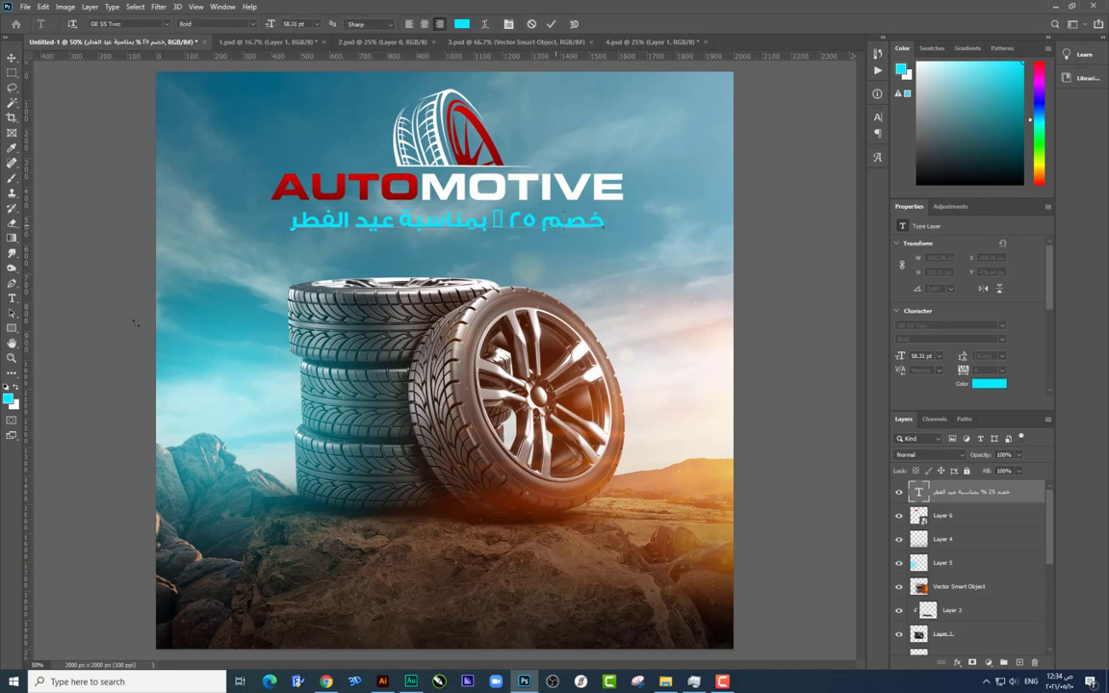
{"action": "double_click", "coordinate": [555, 223]}
{"action": "left_click", "coordinate": [462, 23]}
{"action": "left_click", "coordinate": [589, 258]}
{"action": "left_click", "coordinate": [851, 252]}
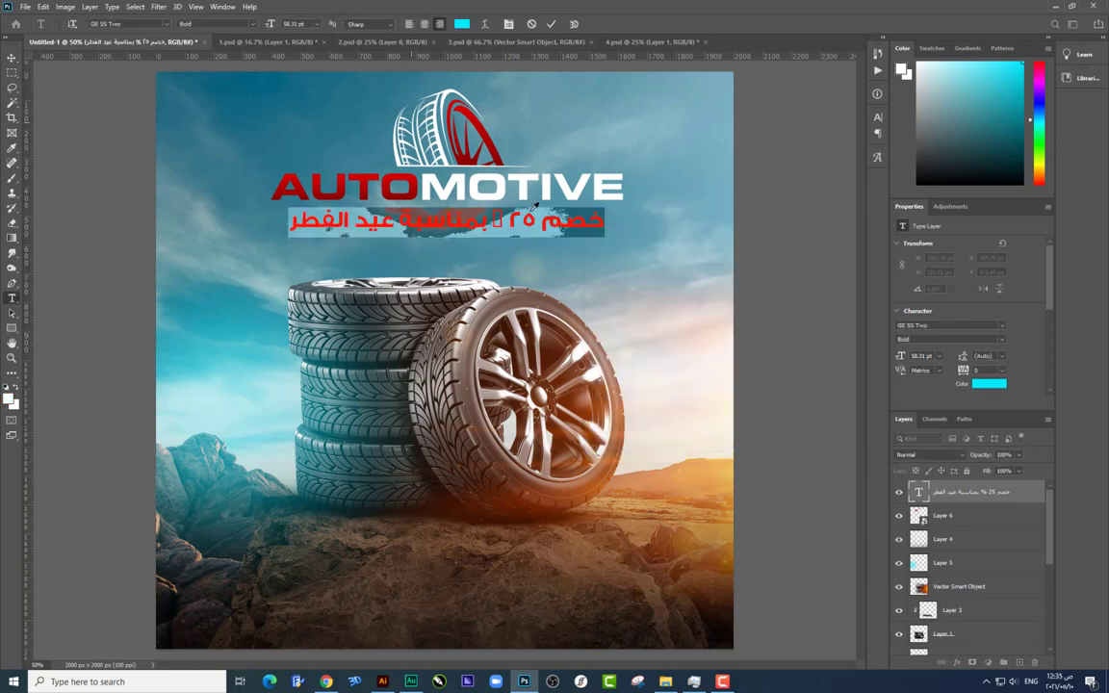
{"action": "left_click", "coordinate": [527, 219]}
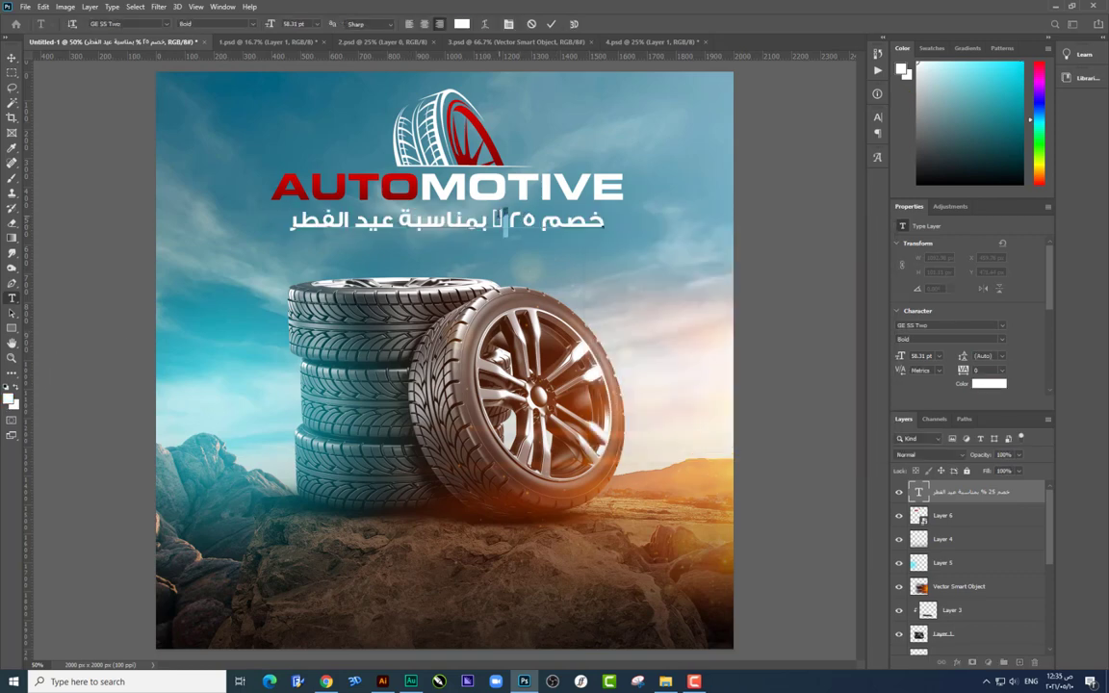
Remove the percent sign and set the selected 25 to the Impact font.
{"action": "key", "text": "BackSpace"}
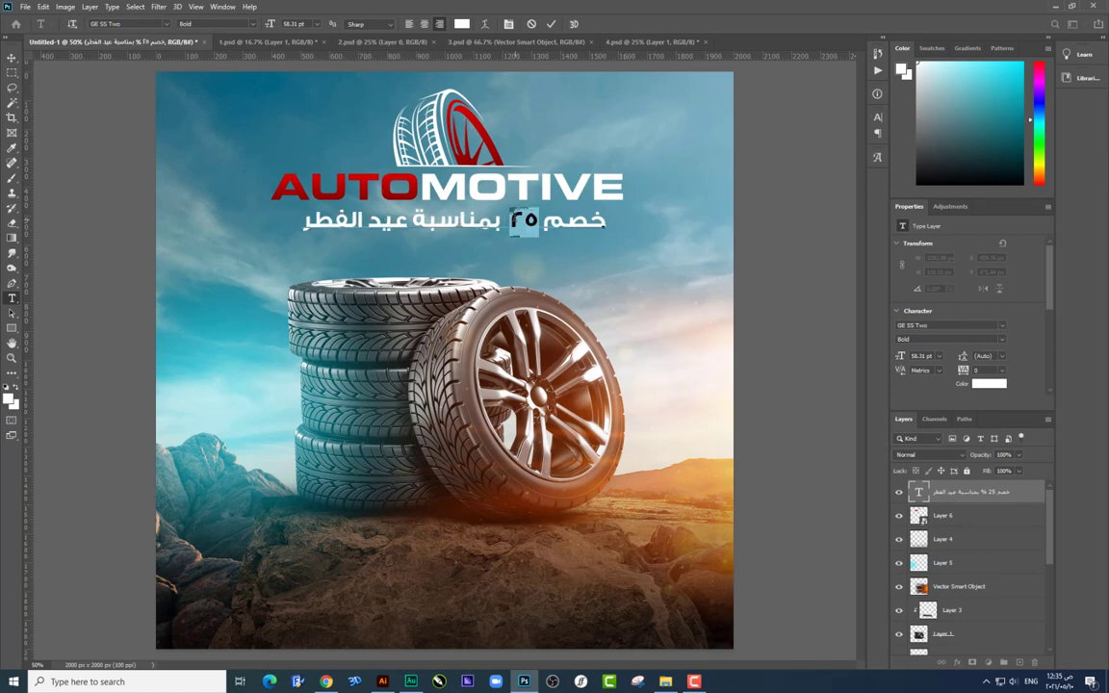
{"action": "type", "text": "Impact"}
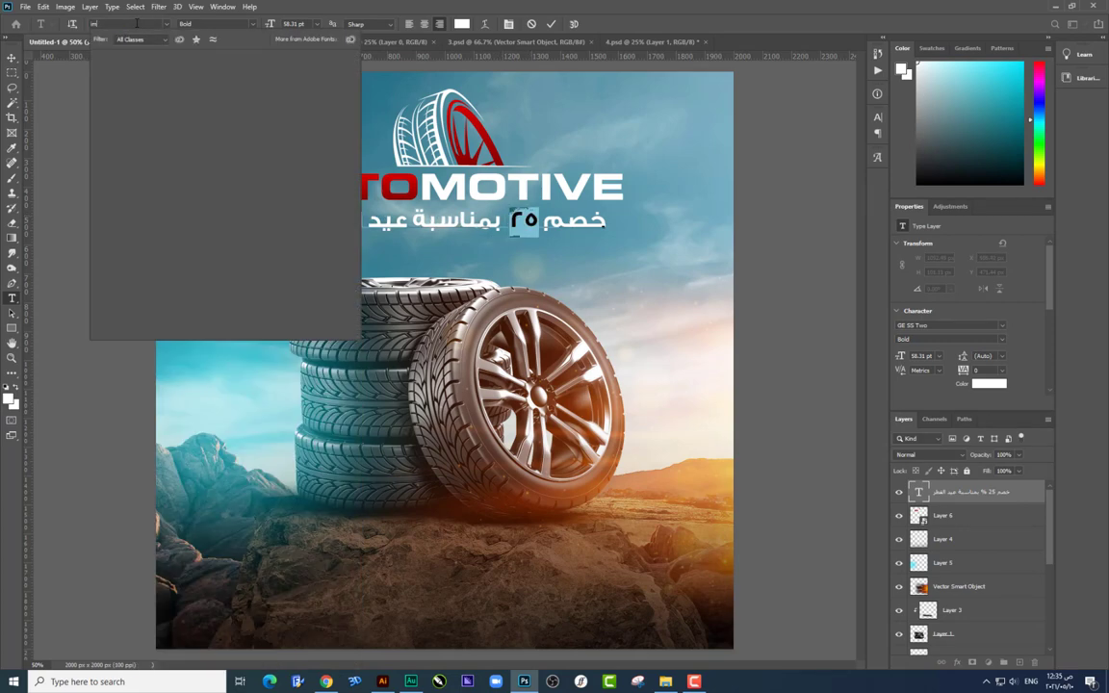
{"action": "key", "text": "Return"}
Retype the % sign directly beside 25 and commit the text edit.
{"action": "left_click", "coordinate": [533, 220]}
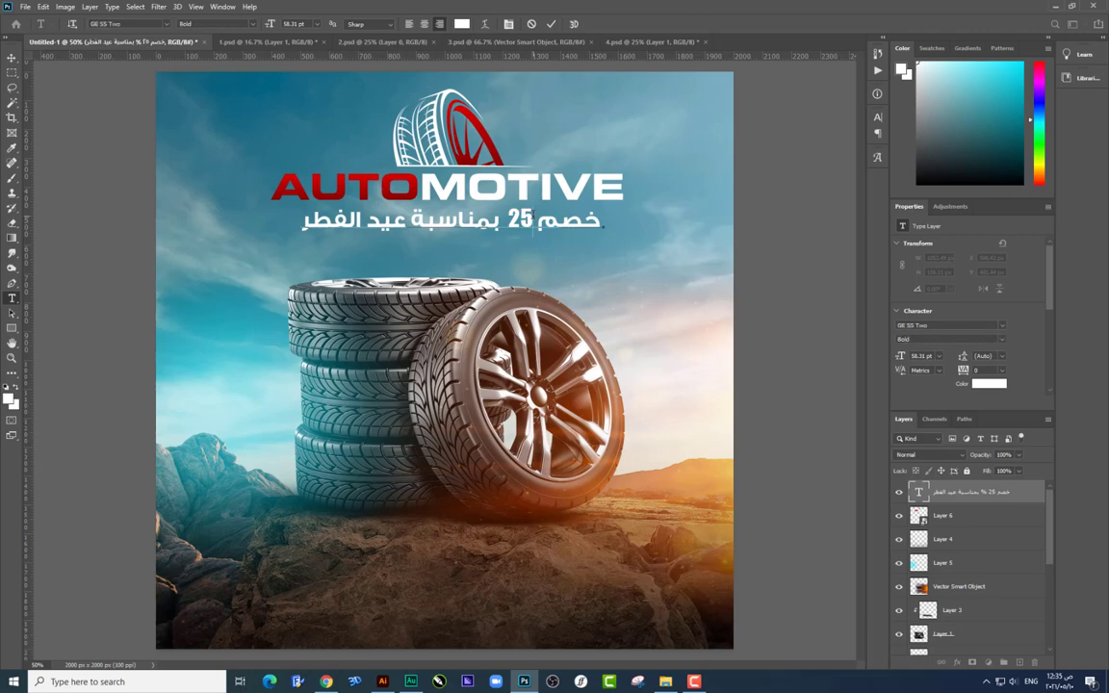
{"action": "type", "text": "%"}
{"action": "key", "text": "BackSpace"}
{"action": "type", "text": "%"}
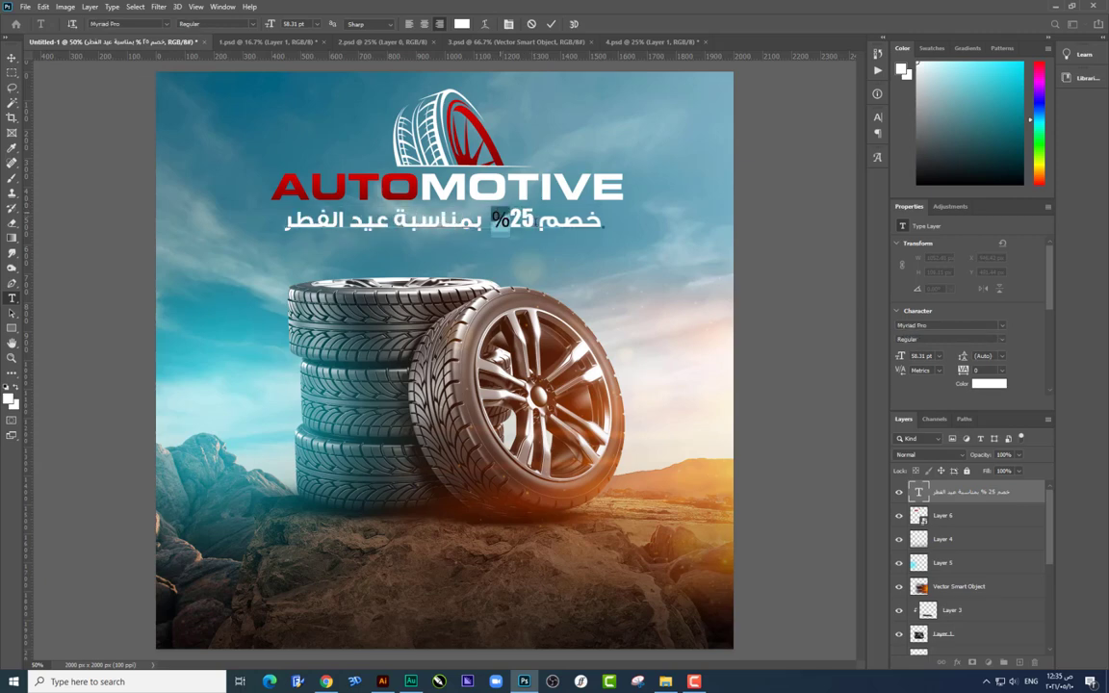
{"action": "key", "text": "BackSpace"}
{"action": "type", "text": "%"}
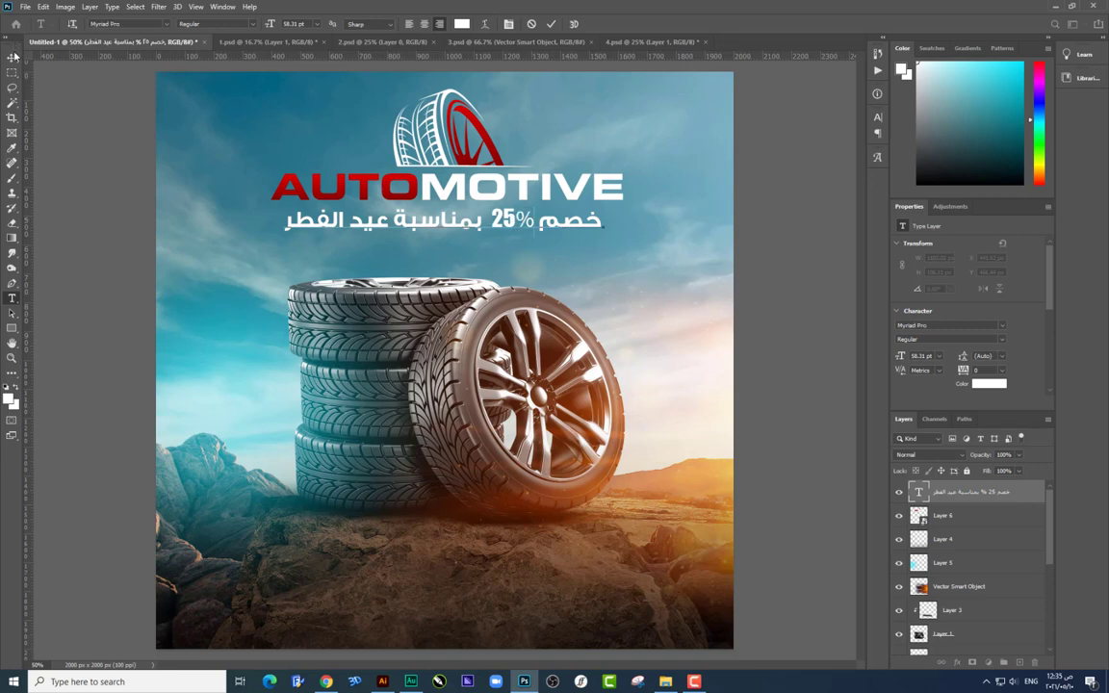
{"action": "left_click", "coordinate": [13, 57]}
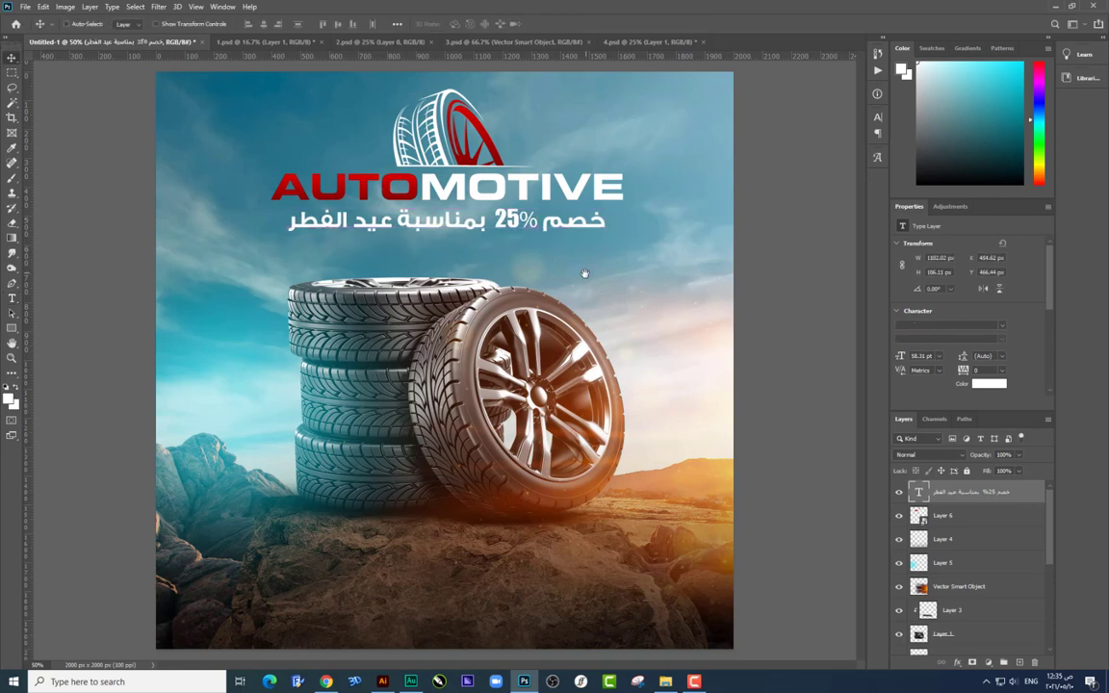
Shrink the Arabic discount line to about 95%, then select Layer 6.
{"action": "key", "text": "ctrl+t"}
{"action": "left_click_drag", "start_coordinate": [605, 236], "coordinate": [558, 229]}
{"action": "key", "text": "Return"}
{"action": "right_click", "coordinate": [498, 185]}
{"action": "left_click", "coordinate": [510, 189]}
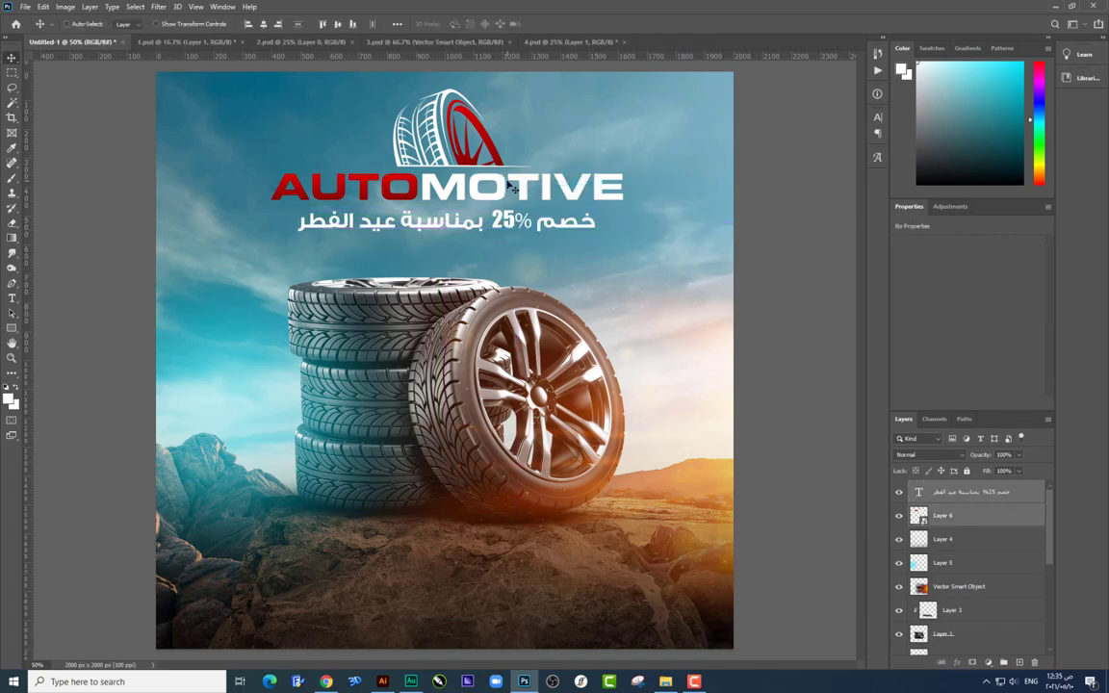
Select all layers from the Arabic text down to the photo, then duplicate and merge them.
{"action": "key", "text": "ctrl+minus"}
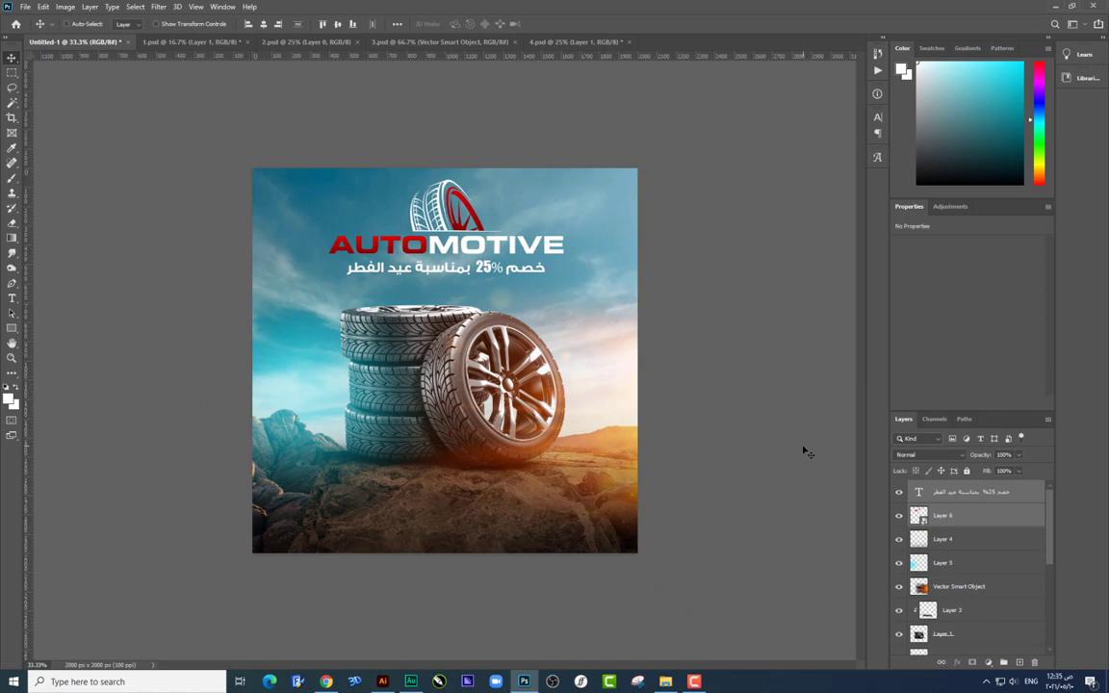
{"action": "left_click", "coordinate": [969, 493]}
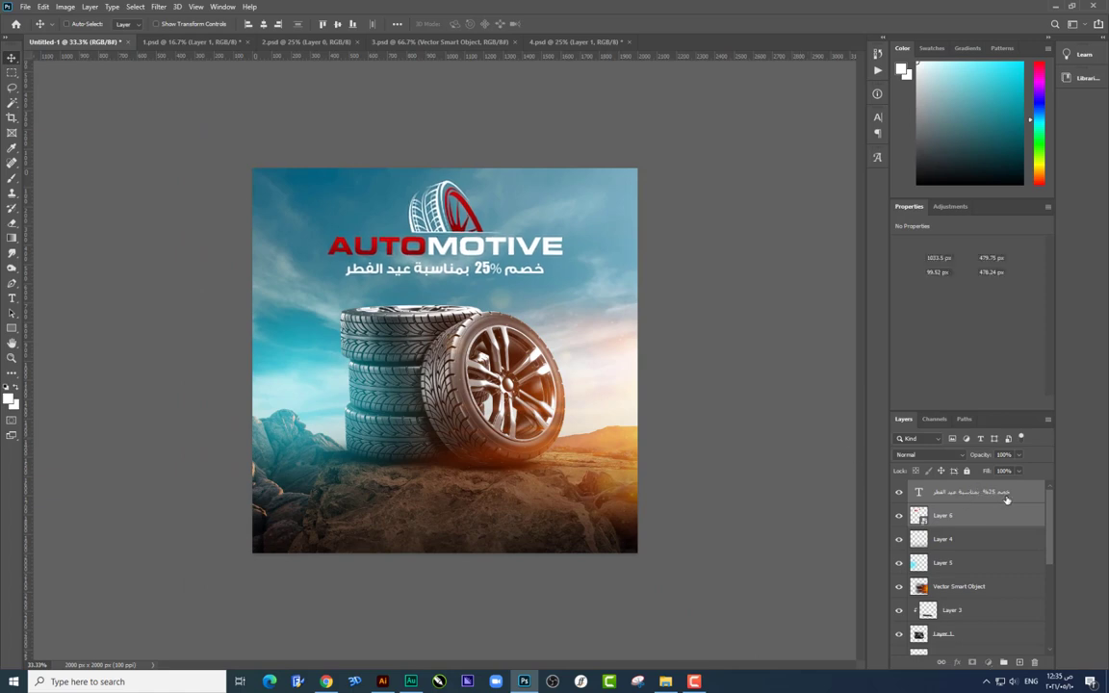
{"action": "scroll", "coordinate": [962, 558], "scroll_direction": "down", "scroll_amount": 5}
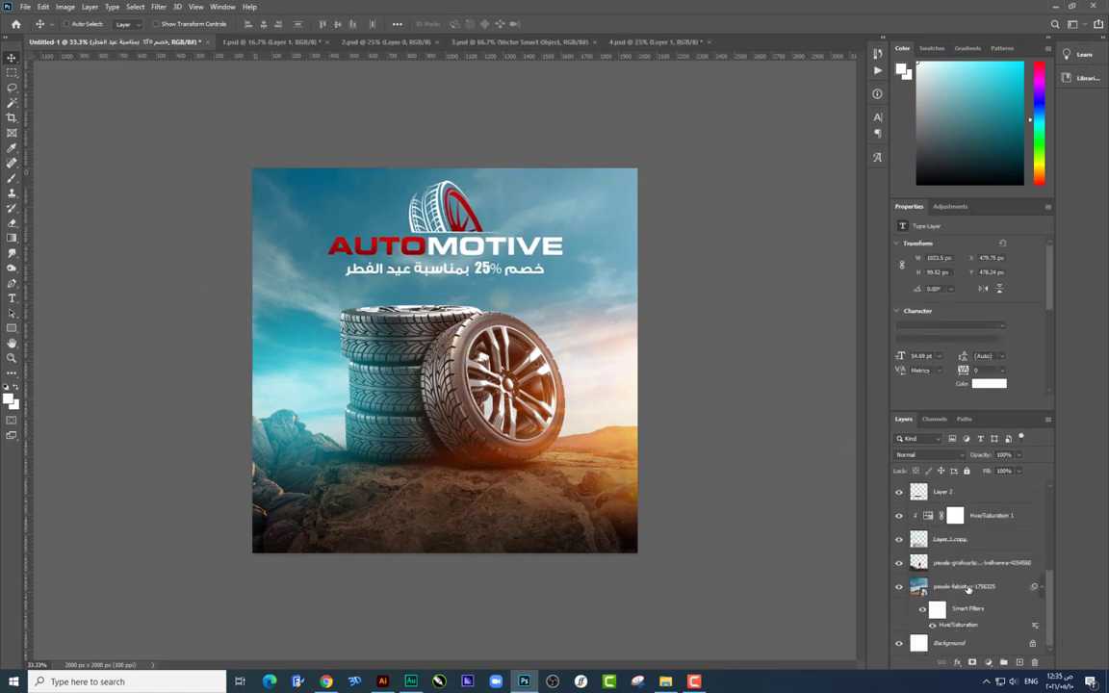
{"action": "left_click", "coordinate": [990, 572], "text": "shift"}
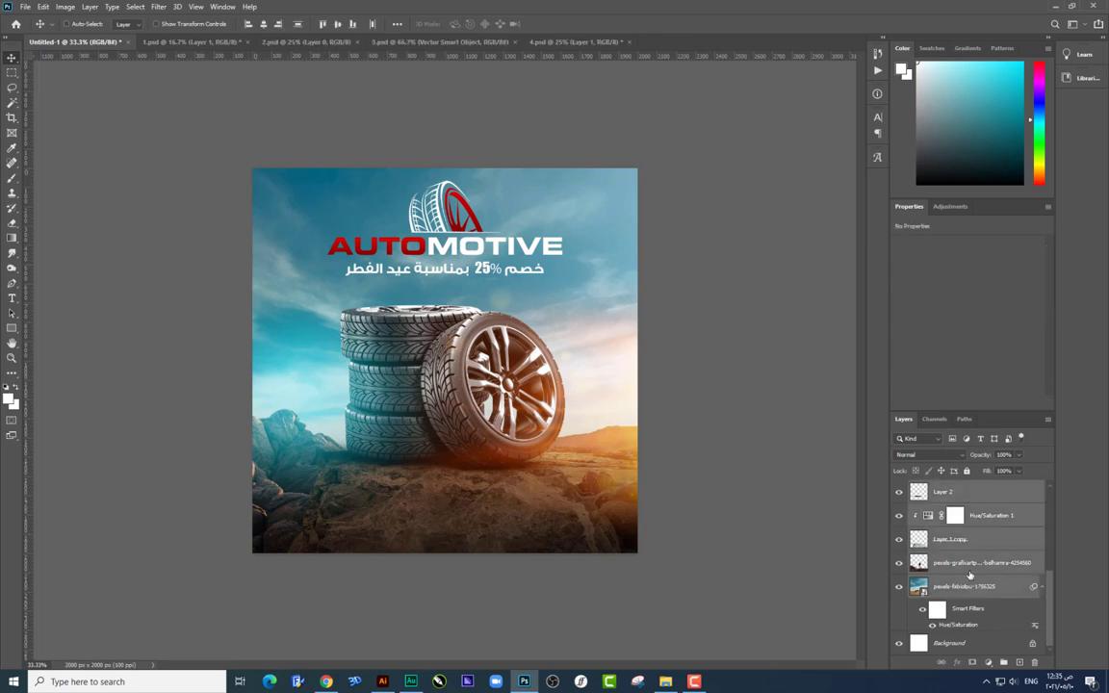
{"action": "key", "text": "ctrl+j"}
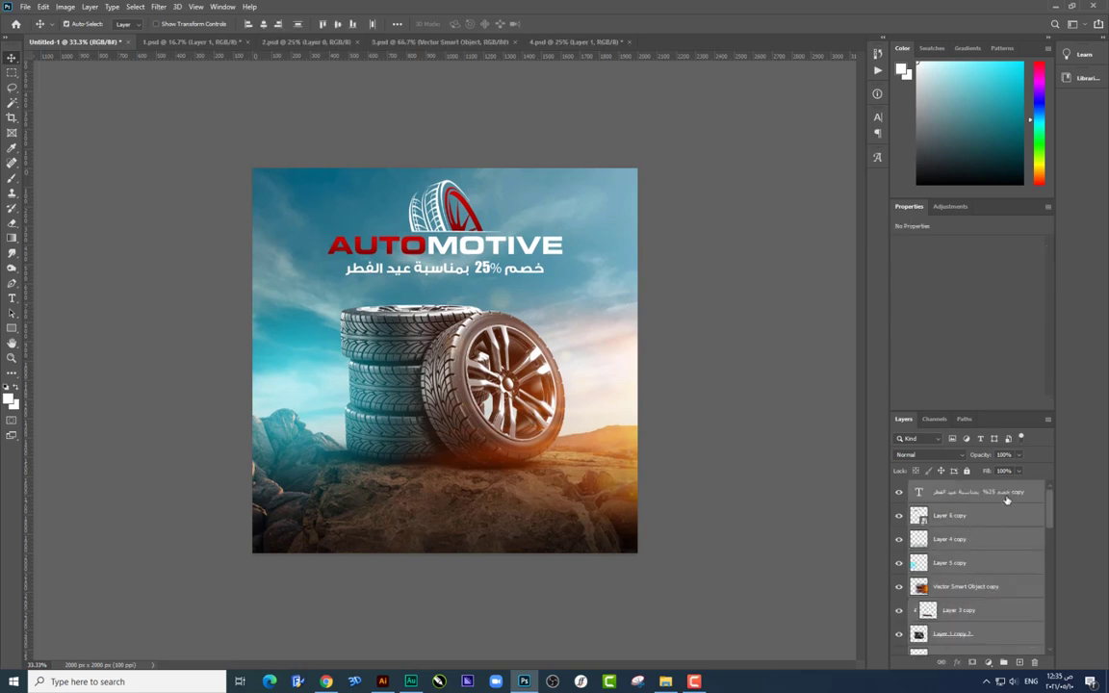
{"action": "key", "text": "ctrl+e"}
Stamp all visible layers into Layer 7 and apply the Camera Raw Filter to it.
{"action": "left_click", "coordinate": [11, 73]}
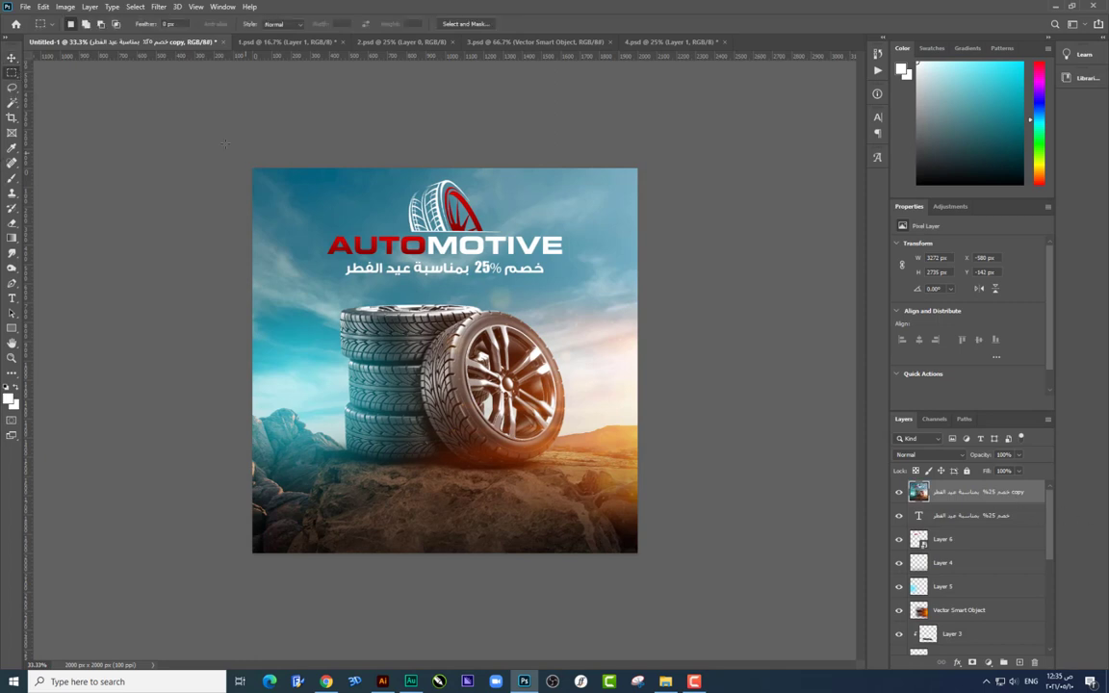
{"action": "key", "text": "ctrl+shift+alt+e"}
{"action": "left_click", "coordinate": [159, 7]}
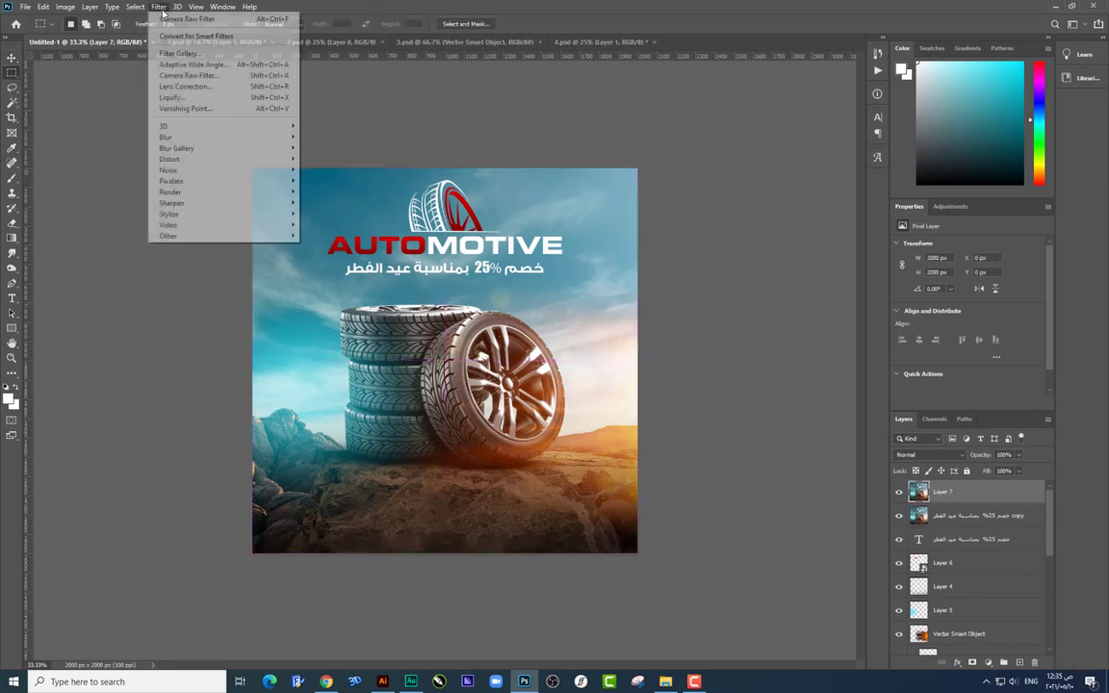
{"action": "left_click", "coordinate": [159, 75]}
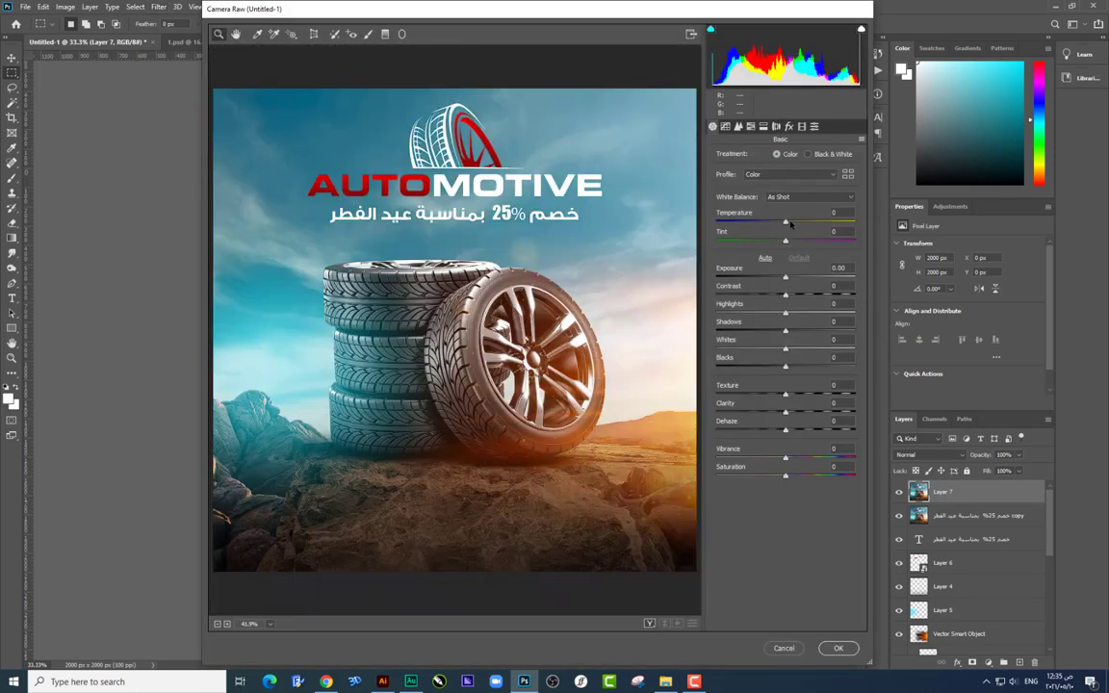
Cool temperature to -7, raise texture and saturation, and brighten the tone-curve highlights.
{"action": "mouse_move", "coordinate": [789, 224]}
{"action": "left_mouse_down"}
{"action": "mouse_move", "coordinate": [796, 246]}
{"action": "mouse_move", "coordinate": [780, 276]}
{"action": "mouse_move", "coordinate": [801, 298]}
{"action": "mouse_move", "coordinate": [788, 331]}
{"action": "left_mouse_up"}
{"action": "mouse_move", "coordinate": [785, 395]}
{"action": "left_mouse_down"}
{"action": "mouse_move", "coordinate": [803, 395]}
{"action": "mouse_move", "coordinate": [804, 459]}
{"action": "left_mouse_up"}
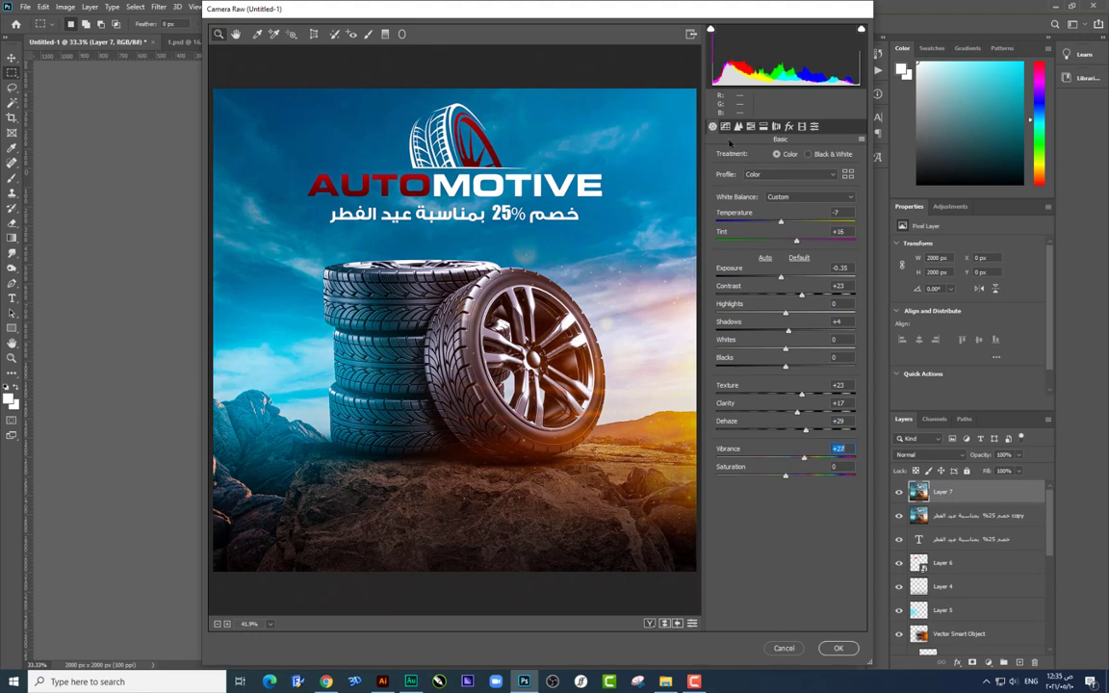
{"action": "left_click_drag", "start_coordinate": [786, 479], "coordinate": [798, 478]}
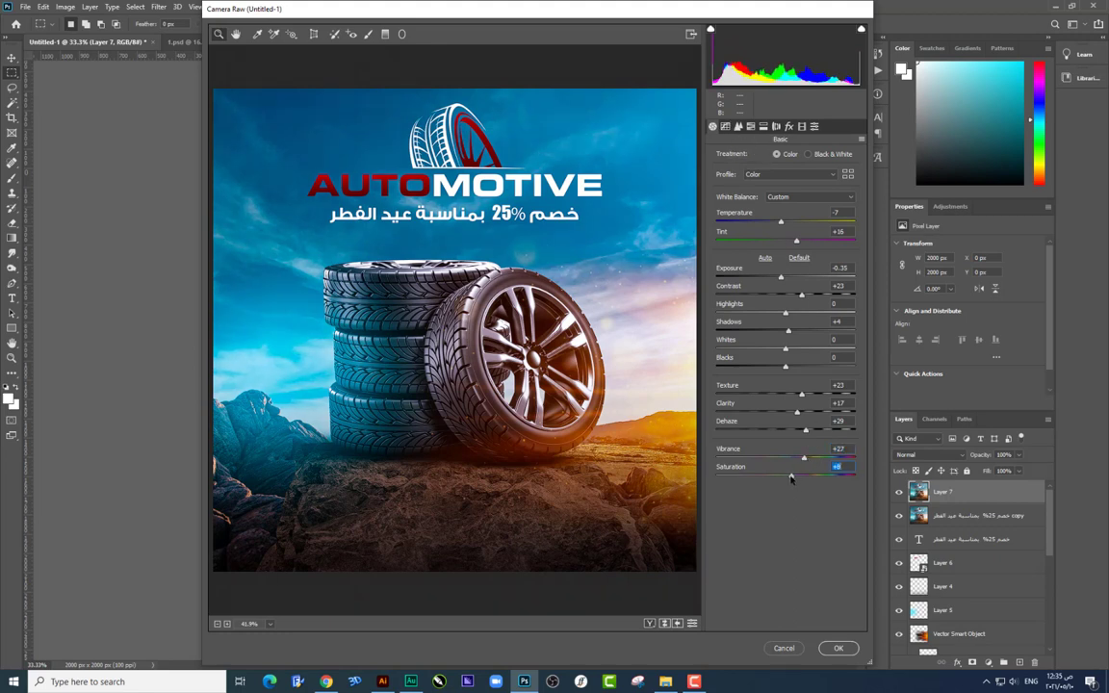
{"action": "left_click", "coordinate": [724, 126]}
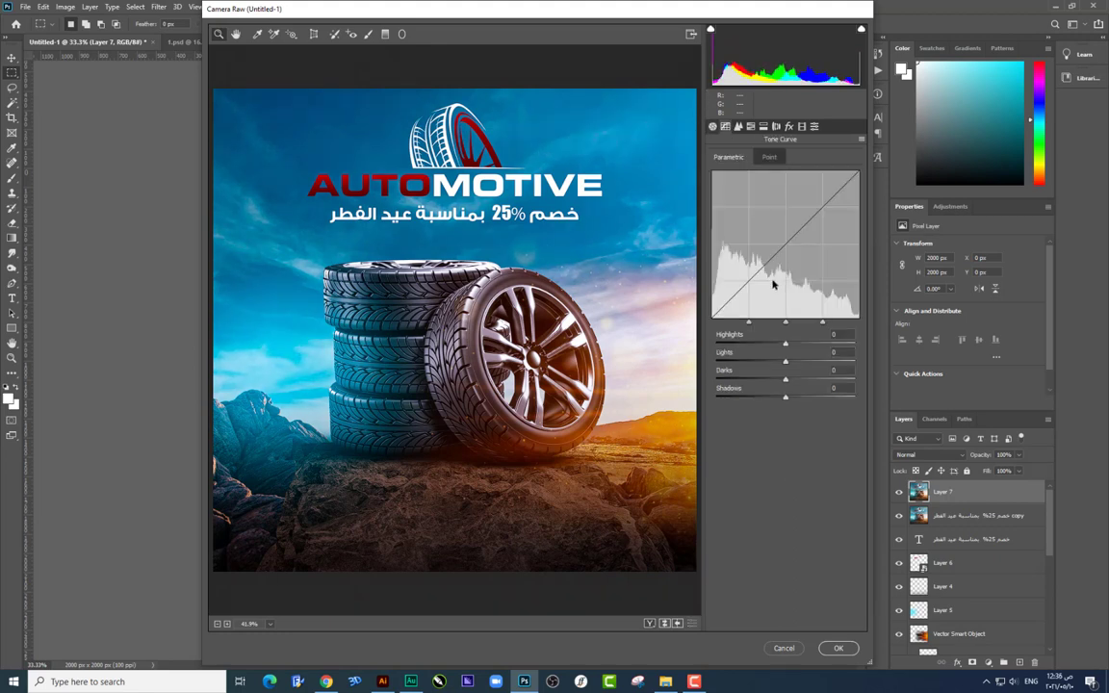
{"action": "mouse_move", "coordinate": [786, 345]}
{"action": "left_mouse_down"}
{"action": "mouse_move", "coordinate": [801, 344]}
{"action": "mouse_move", "coordinate": [806, 361]}
{"action": "mouse_move", "coordinate": [795, 361]}
{"action": "left_mouse_up"}
Add sharpening and luminance noise reduction in the Detail settings.
{"action": "left_click", "coordinate": [737, 127]}
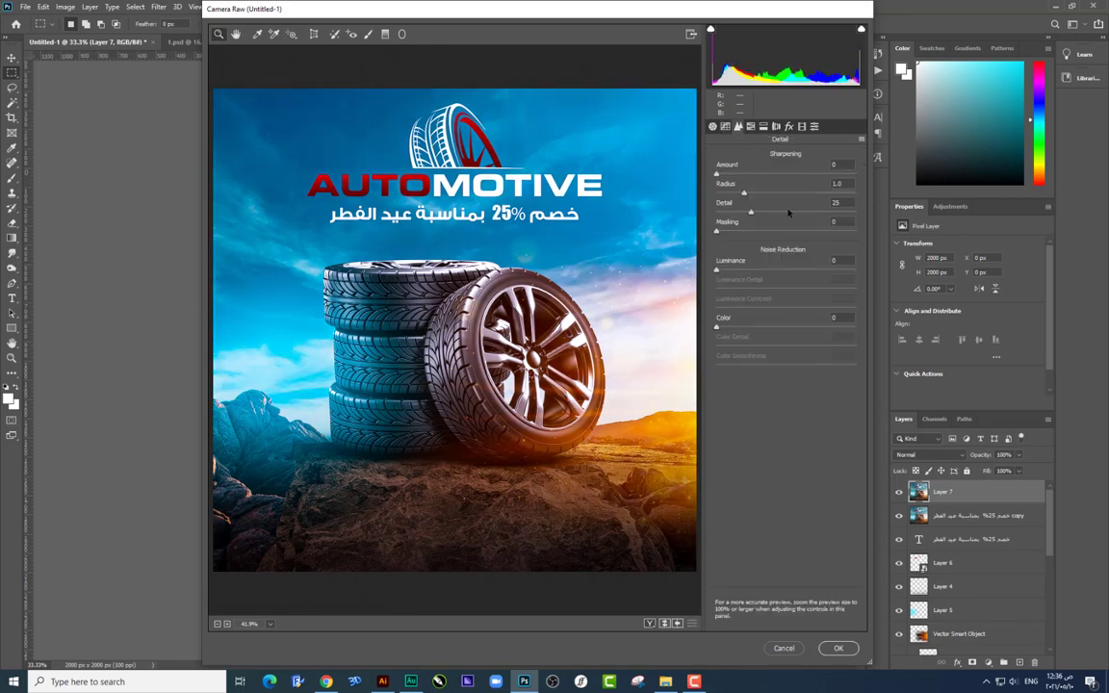
{"action": "left_click", "coordinate": [752, 174]}
{"action": "left_click", "coordinate": [734, 270]}
{"action": "left_click", "coordinate": [739, 288]}
Shift the yellows' hue to +53 and the blues' hue to +5 in HSL.
{"action": "left_click", "coordinate": [764, 126]}
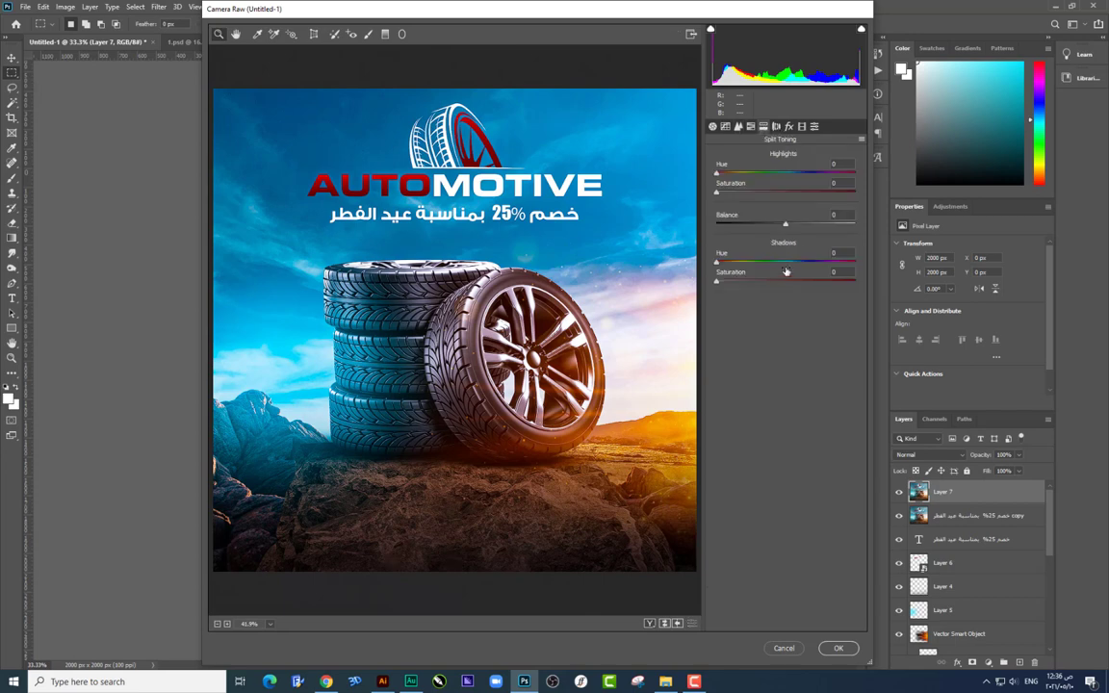
{"action": "left_click", "coordinate": [789, 126]}
{"action": "left_click", "coordinate": [751, 126]}
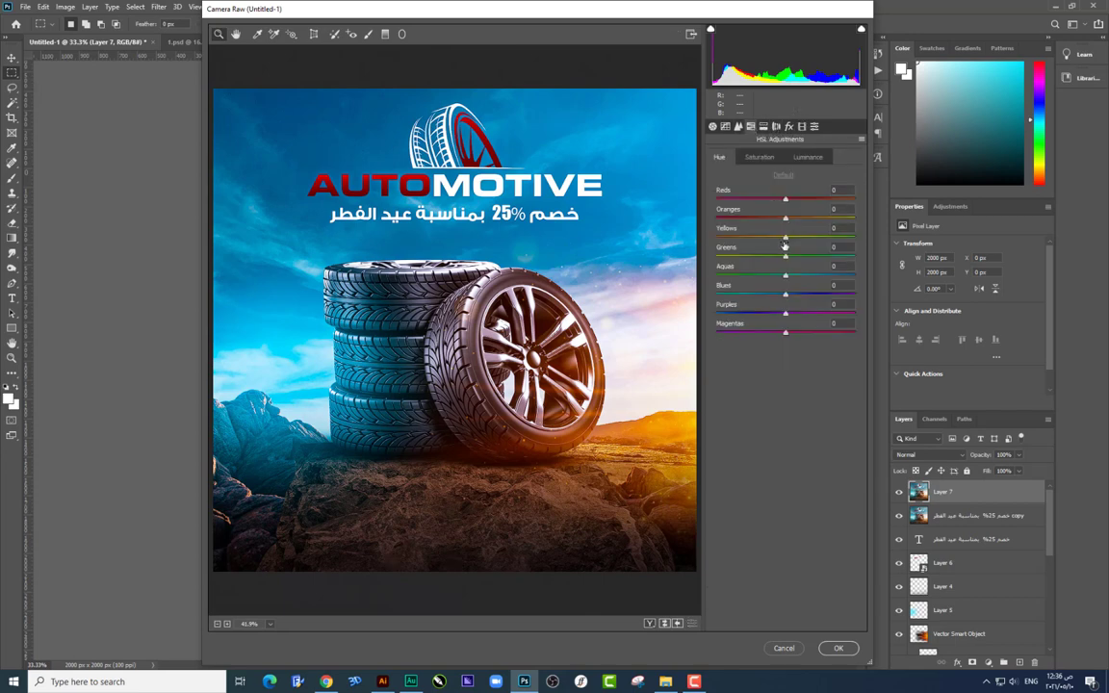
{"action": "mouse_move", "coordinate": [780, 237]}
{"action": "left_mouse_down"}
{"action": "mouse_move", "coordinate": [760, 238]}
{"action": "mouse_move", "coordinate": [796, 245]}
{"action": "mouse_move", "coordinate": [775, 220]}
{"action": "left_mouse_up"}
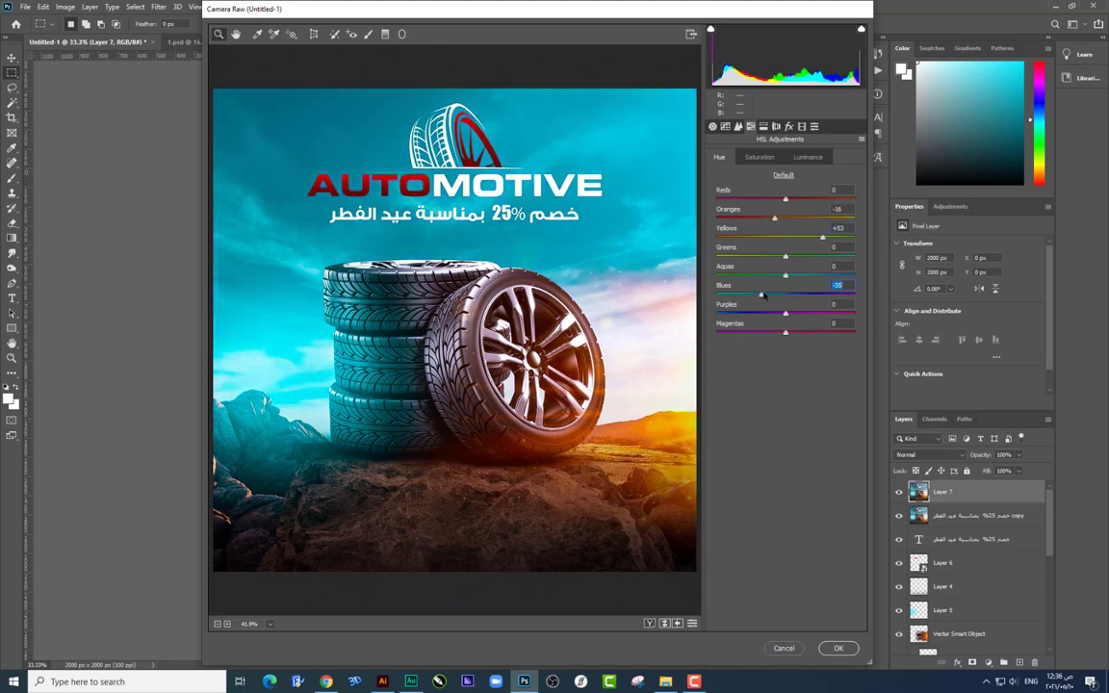
{"action": "left_click_drag", "start_coordinate": [786, 291], "coordinate": [791, 295]}
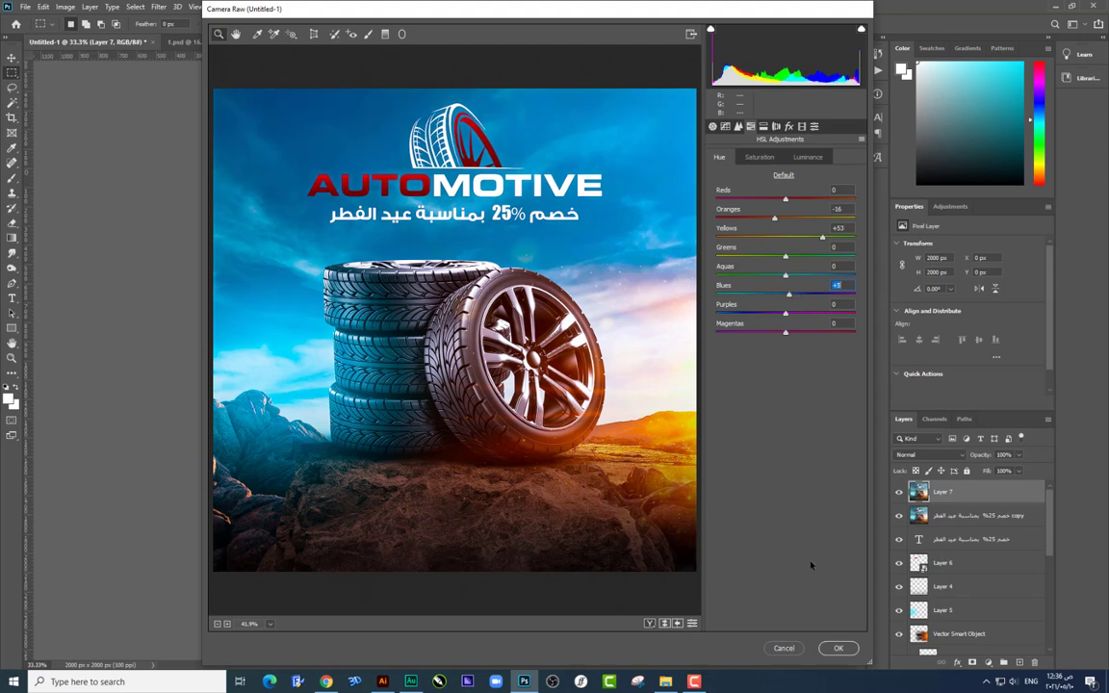
Apply the Camera Raw grade, compare Layer 7 on and off, then preview the ad panel-free.
{"action": "left_click", "coordinate": [837, 648]}
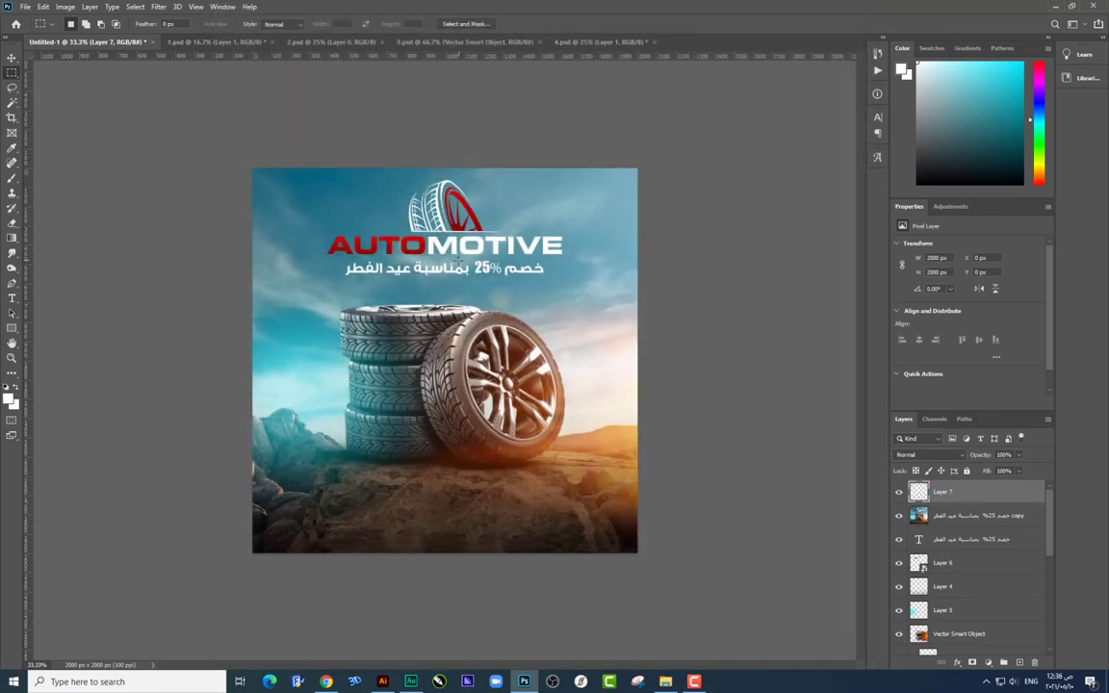
{"action": "left_click", "coordinate": [899, 491]}
{"action": "left_click", "coordinate": [899, 491]}
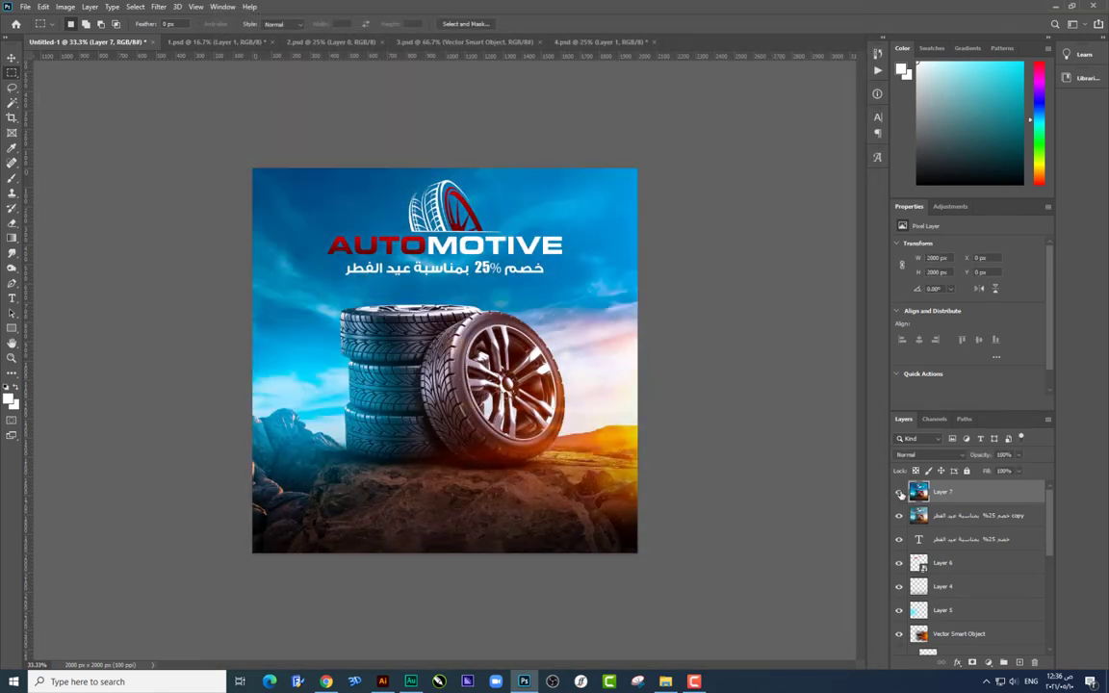
{"action": "left_click", "coordinate": [898, 492]}
{"action": "left_click", "coordinate": [899, 492]}
{"action": "key", "text": "Tab"}
{"action": "key", "text": "ctrl+plus"}
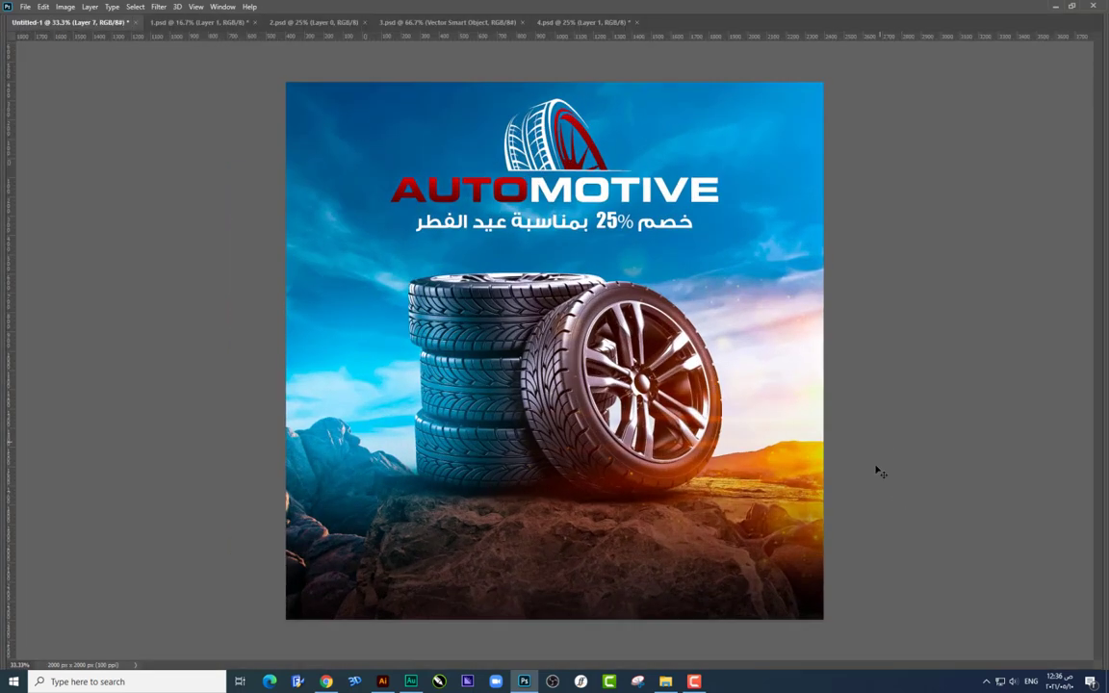